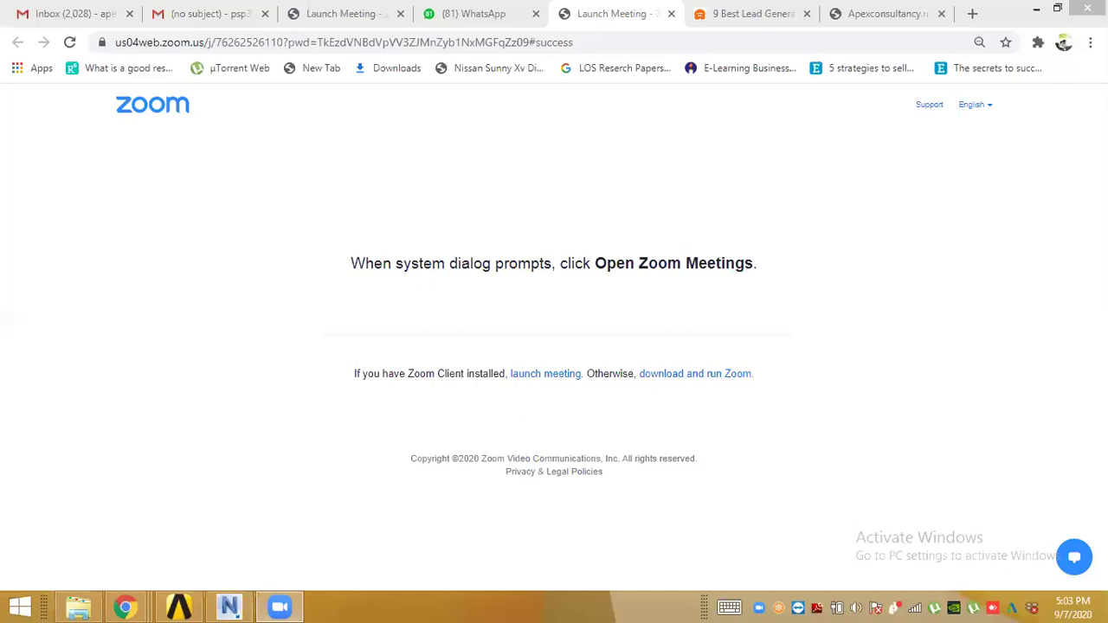
- Minimise the browser and Workbench windows, open the Start screen and return to the desktop
{"action": "left_click", "coordinate": [1037, 10]}
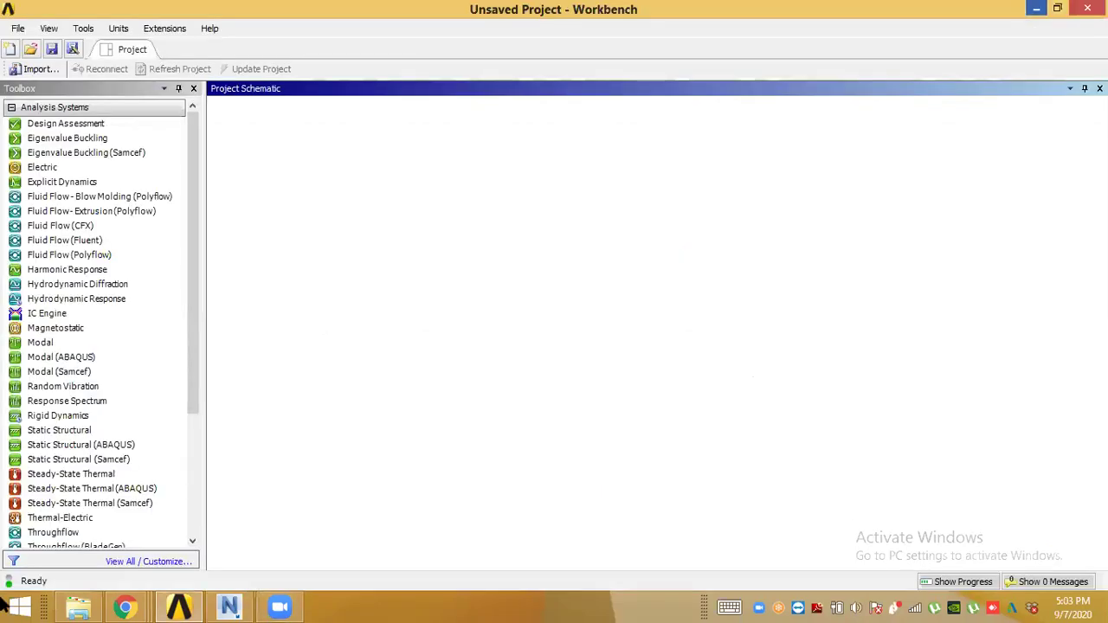
{"action": "left_click", "coordinate": [1037, 10]}
{"action": "left_click", "coordinate": [11, 607]}
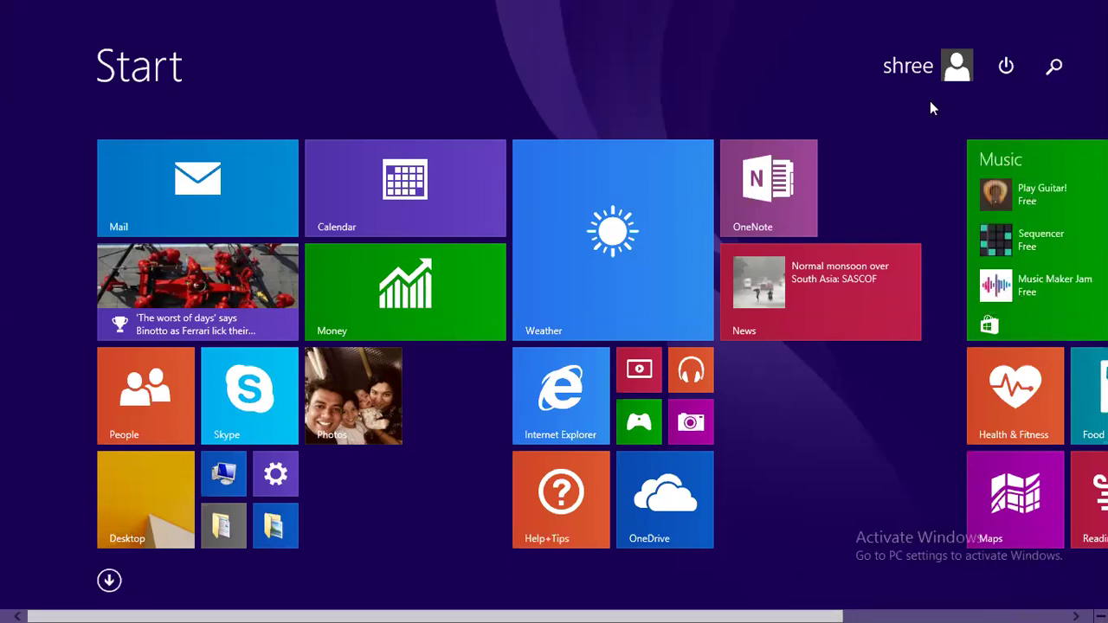
{"action": "left_click", "coordinate": [189, 460]}
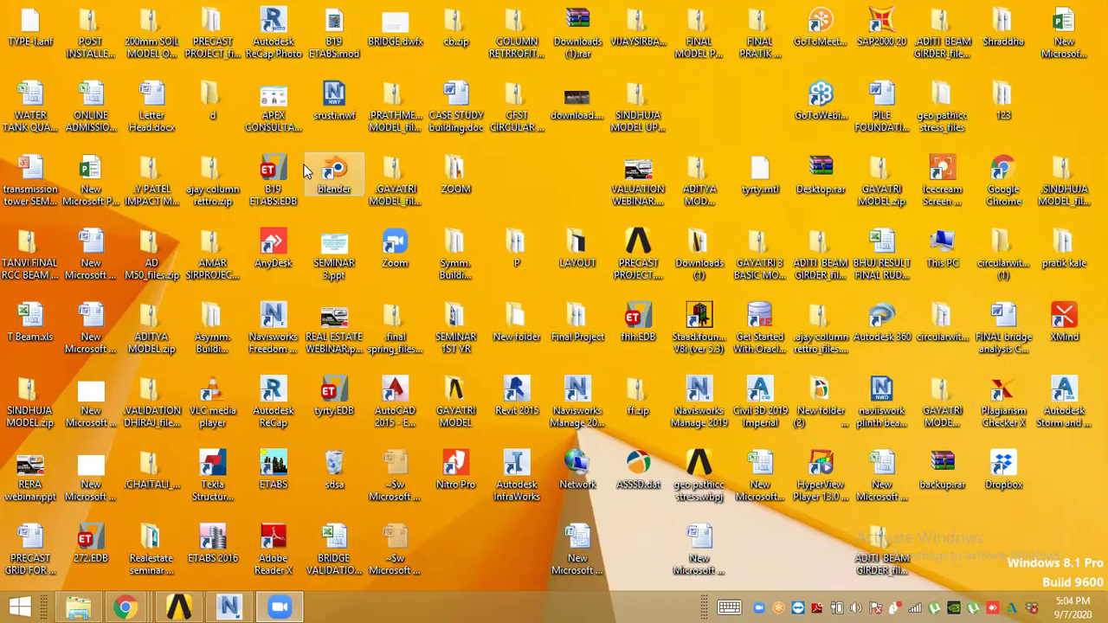
- Search New Volume (D:) in File Explorer for .wbpj project files
{"action": "left_click", "coordinate": [71, 606]}
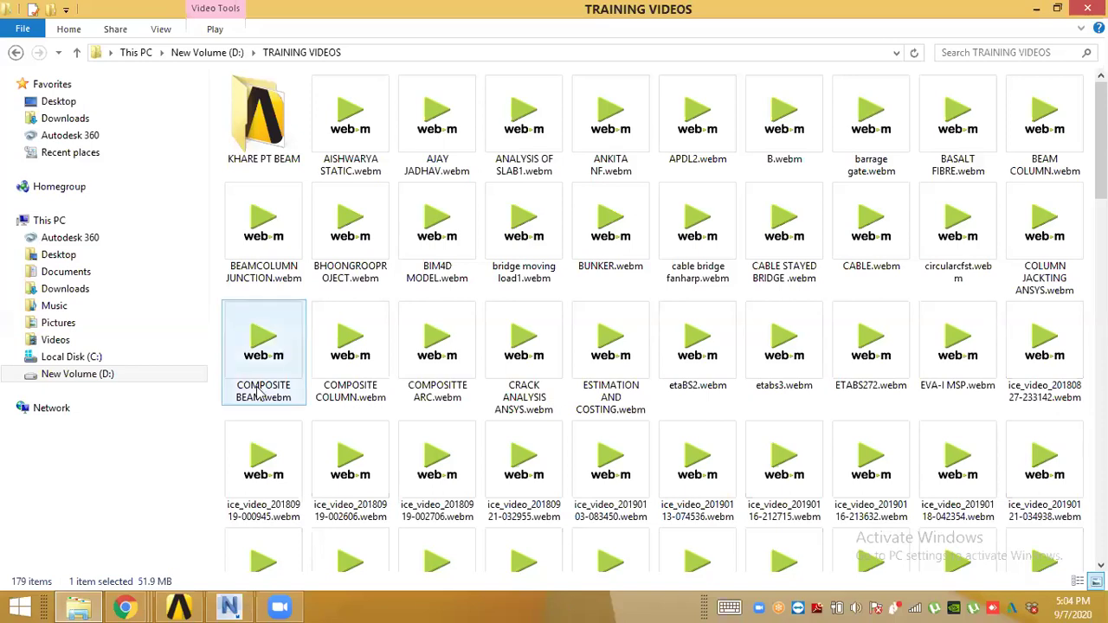
{"action": "left_click", "coordinate": [90, 378]}
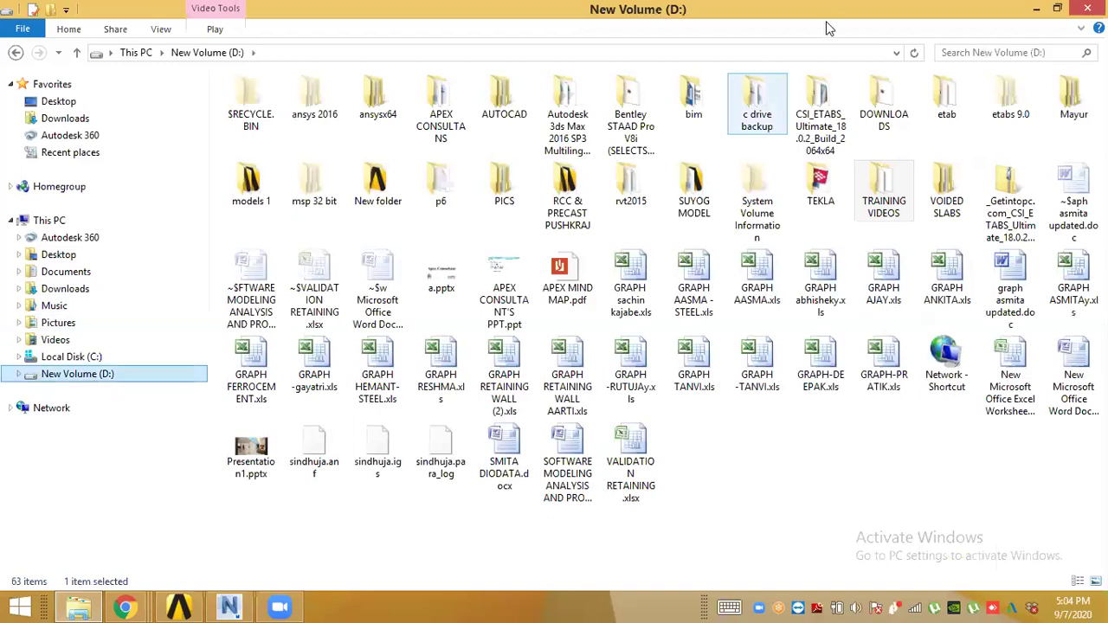
{"action": "left_click", "coordinate": [952, 51]}
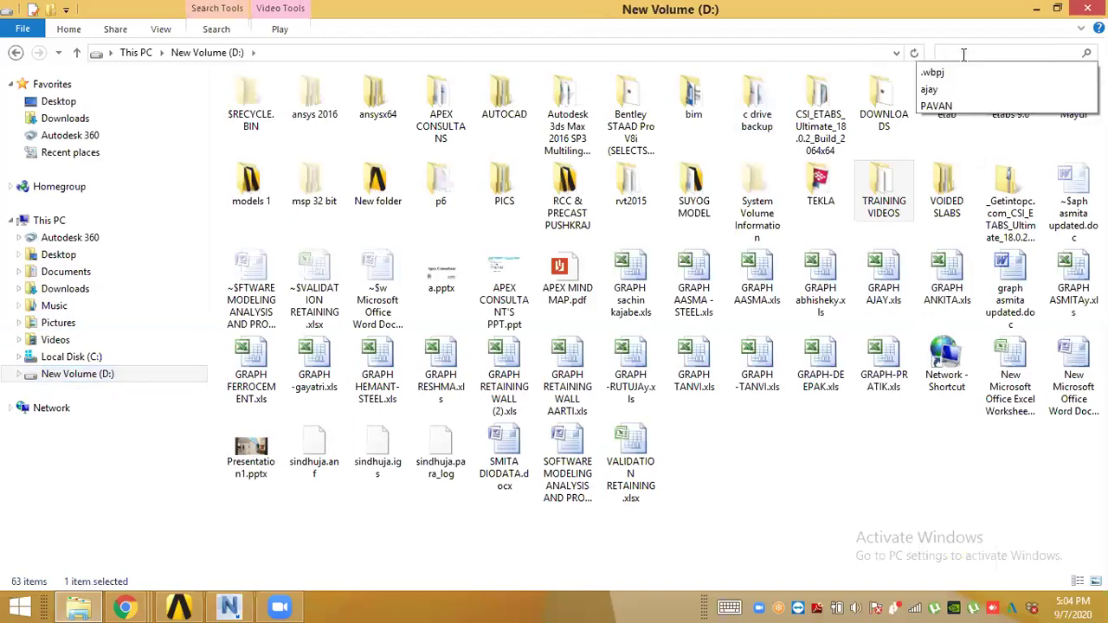
{"action": "left_click", "coordinate": [953, 70]}
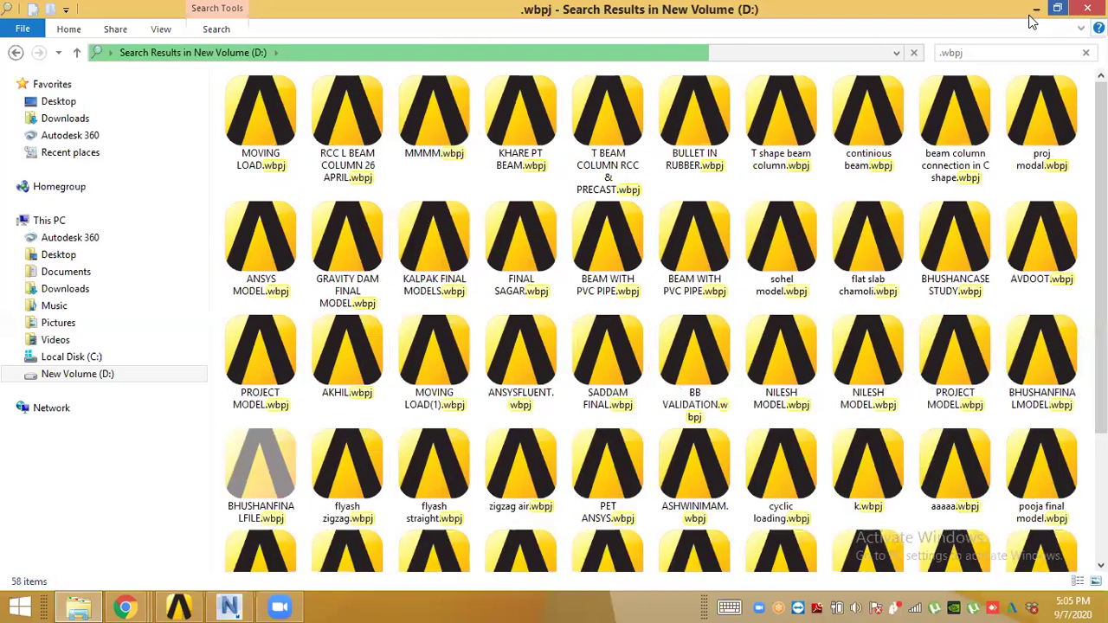
- Switch to Workbench and review the available Analysis Systems, from Modal and Random Vibration to the structural, thermal and transient types
{"action": "left_click", "coordinate": [179, 606]}
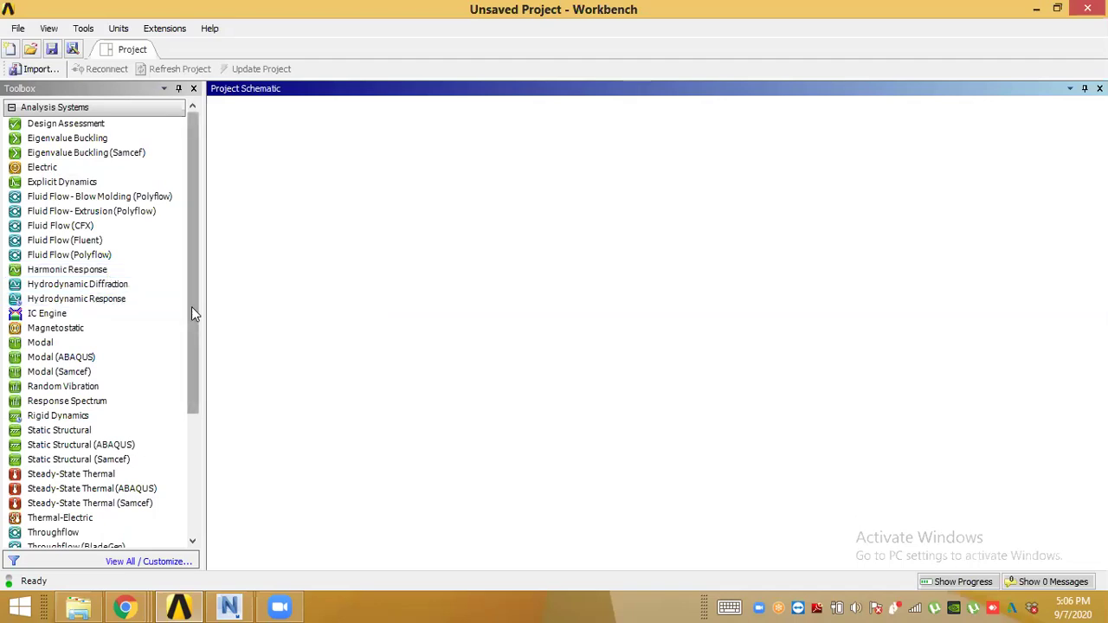
{"action": "left_click_drag", "start_coordinate": [189, 318], "coordinate": [182, 336]}
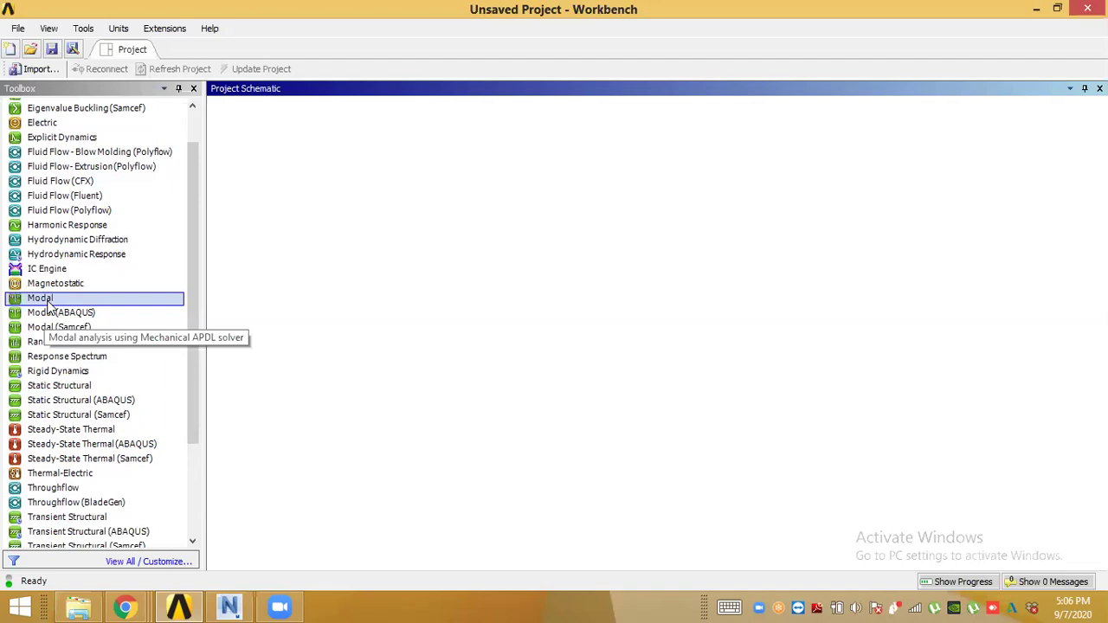
{"action": "left_click", "coordinate": [114, 356]}
{"action": "left_click", "coordinate": [113, 349]}
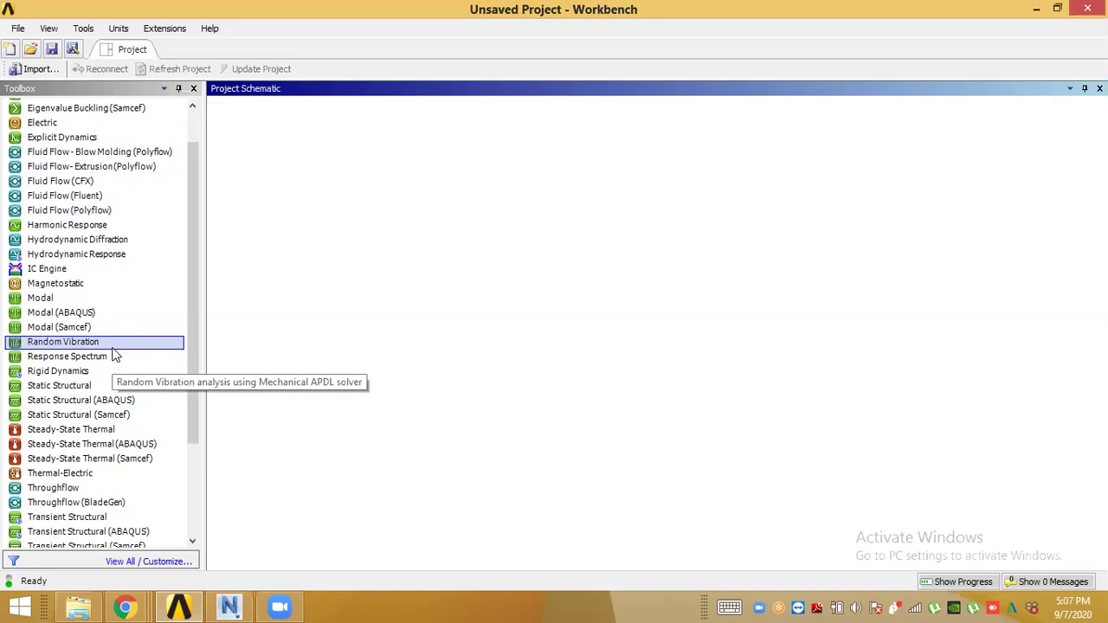
{"action": "left_click", "coordinate": [93, 359]}
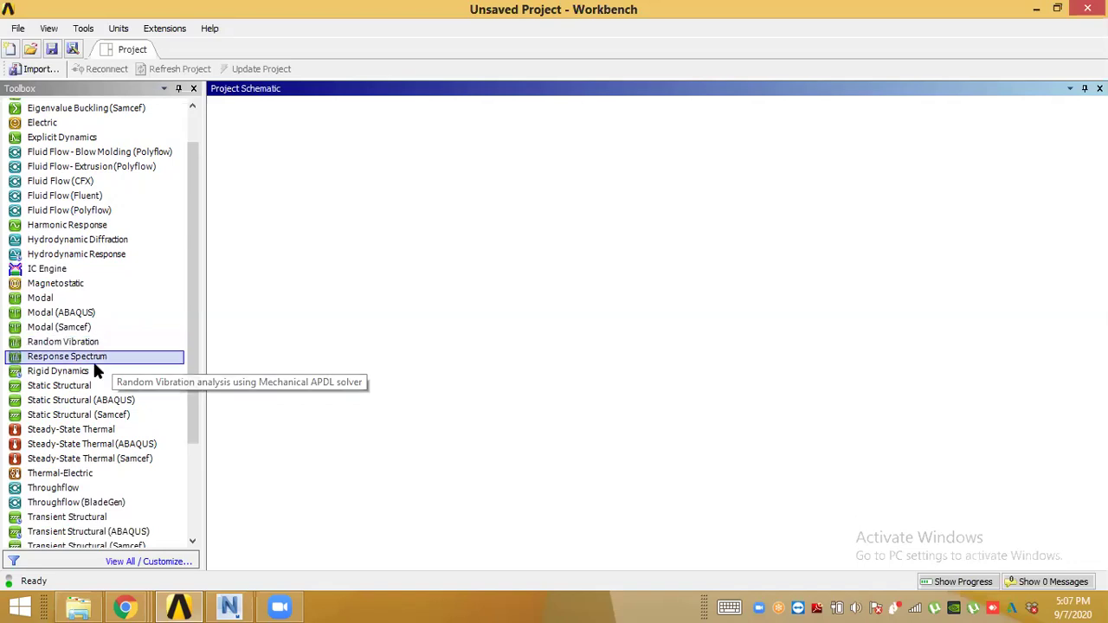
{"action": "left_click", "coordinate": [76, 374]}
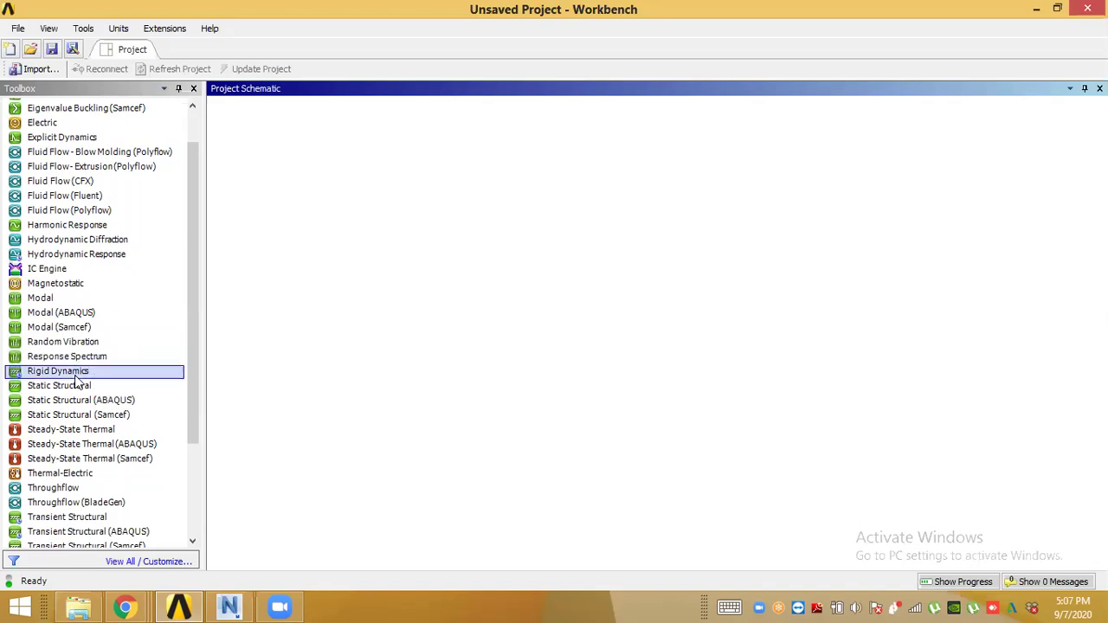
{"action": "left_click", "coordinate": [76, 388]}
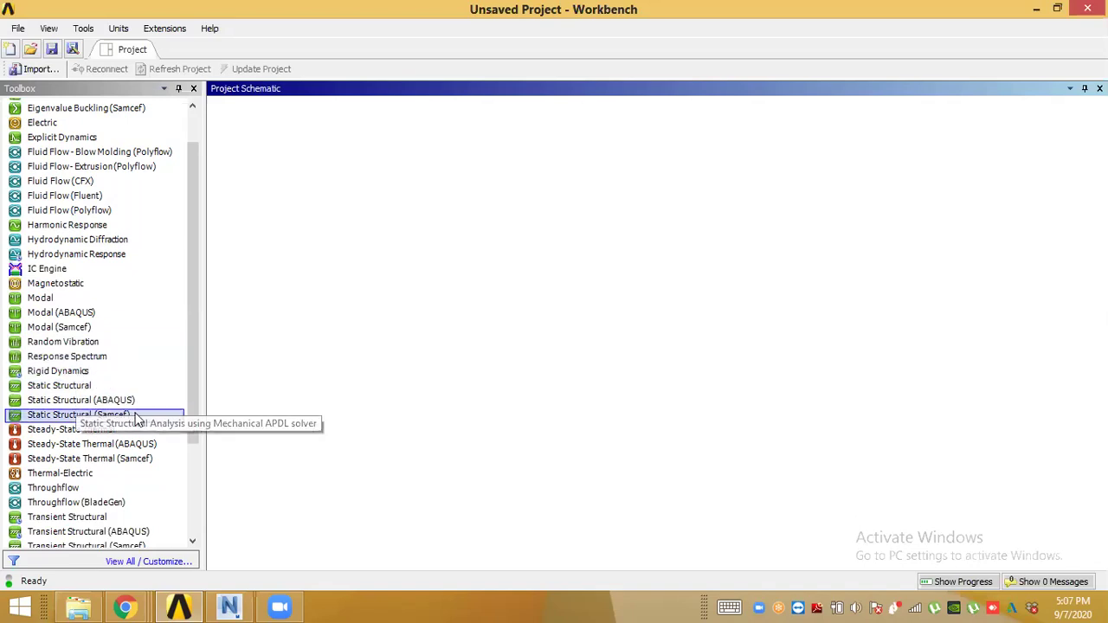
{"action": "left_click", "coordinate": [112, 403]}
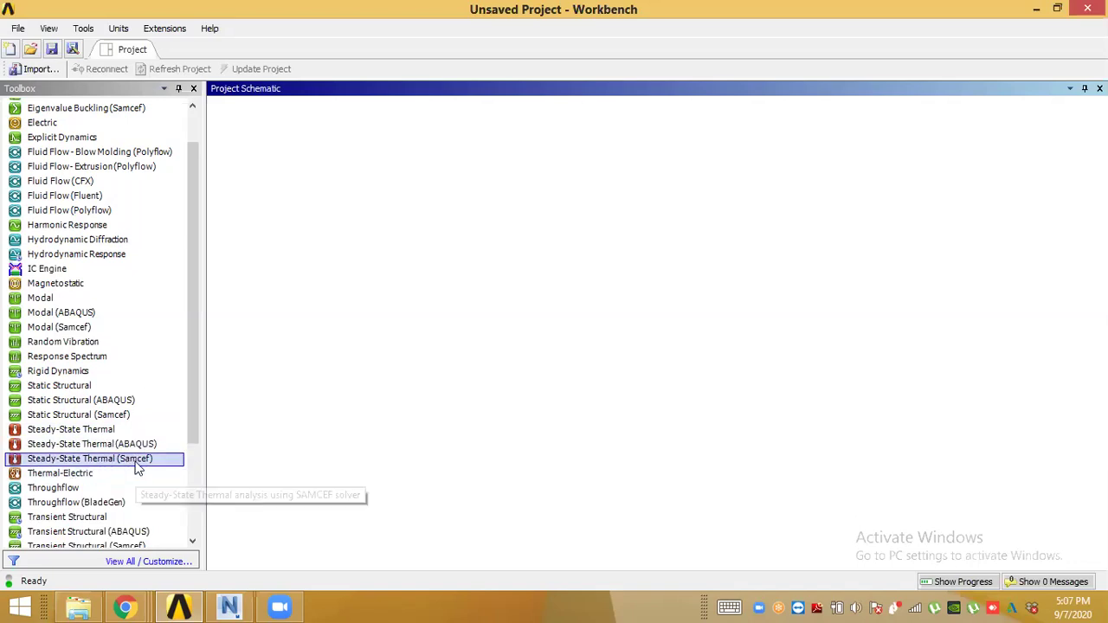
{"action": "left_click_drag", "start_coordinate": [192, 417], "coordinate": [191, 431]}
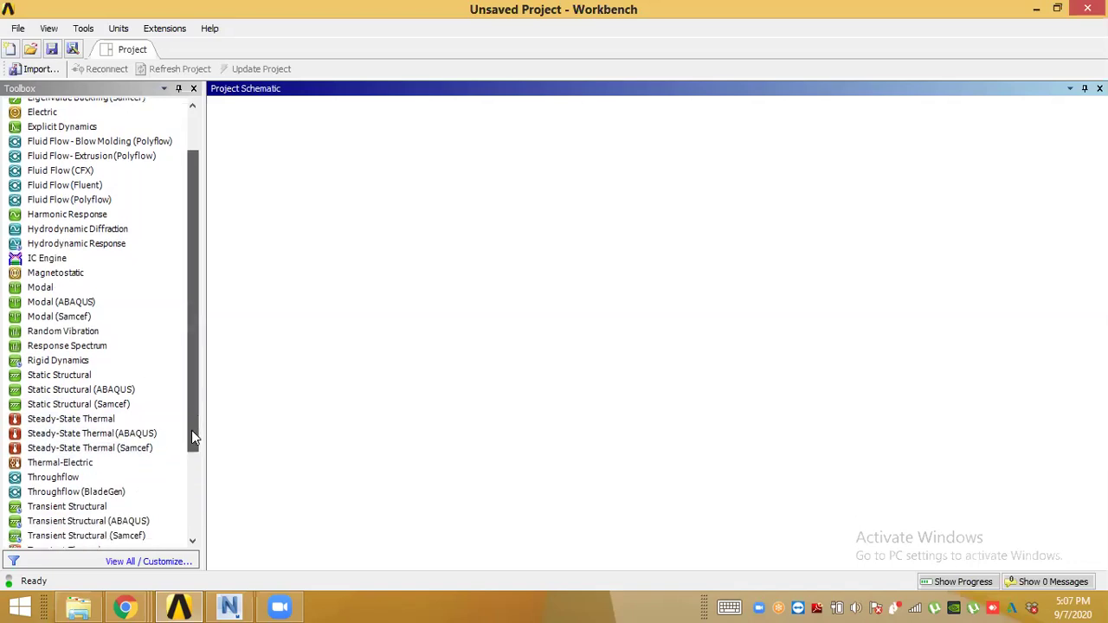
{"action": "left_click_drag", "start_coordinate": [198, 492], "coordinate": [195, 487]}
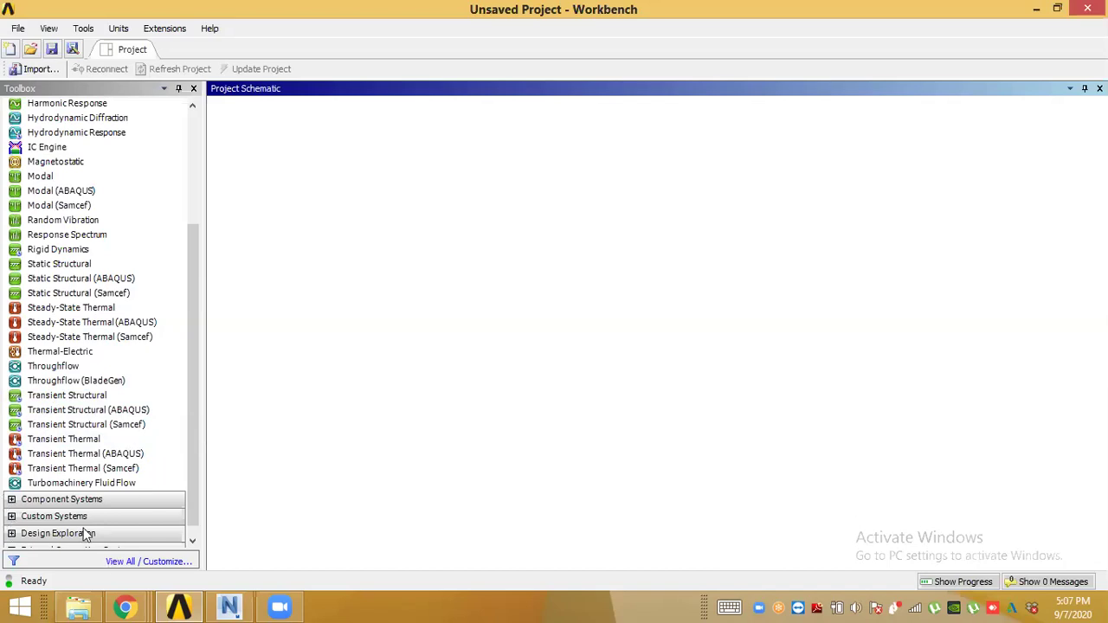
- Expand the Component Systems group and look through its components, including Geometry, Mechanical APDL, Mesh and Results
{"action": "left_click", "coordinate": [11, 500]}
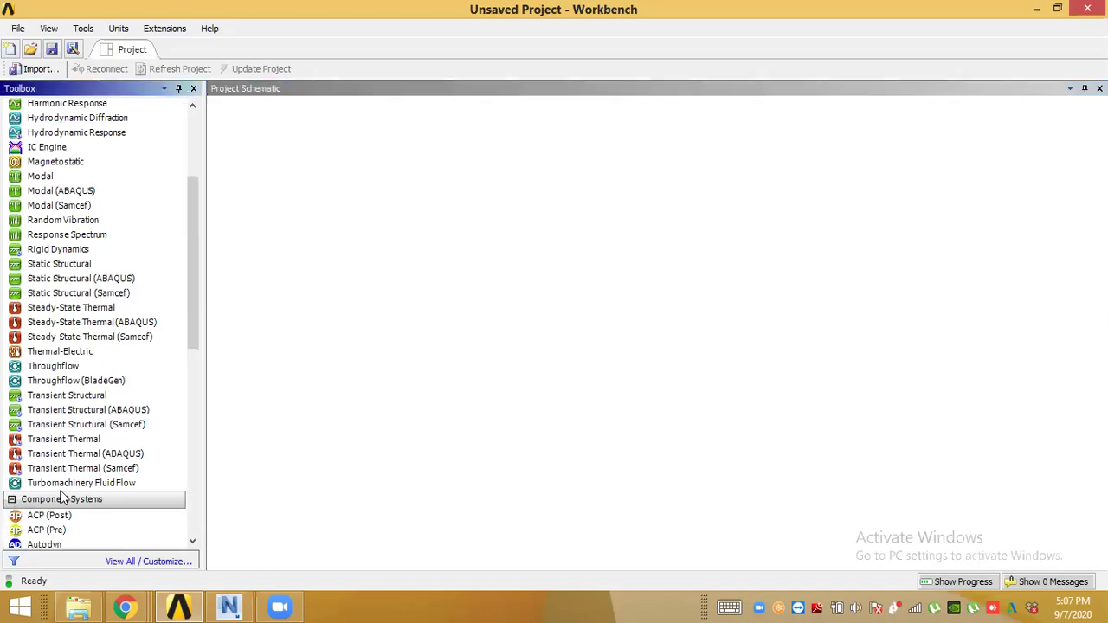
{"action": "scroll", "coordinate": [60, 495], "scroll_direction": "down", "scroll_amount": 3}
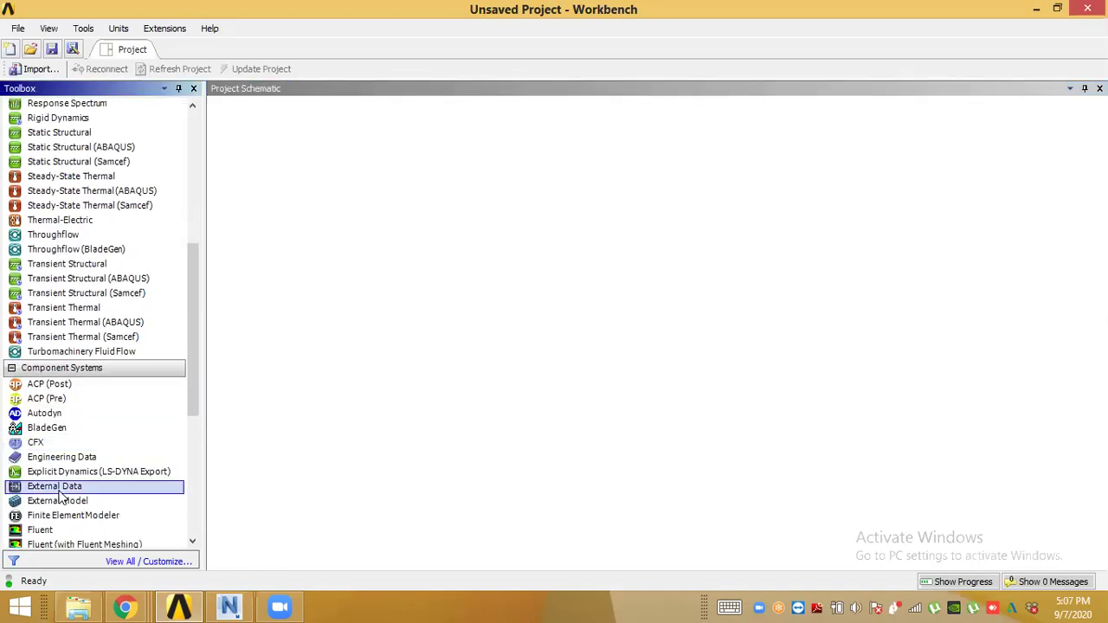
{"action": "scroll", "coordinate": [59, 496], "scroll_direction": "down", "scroll_amount": 5}
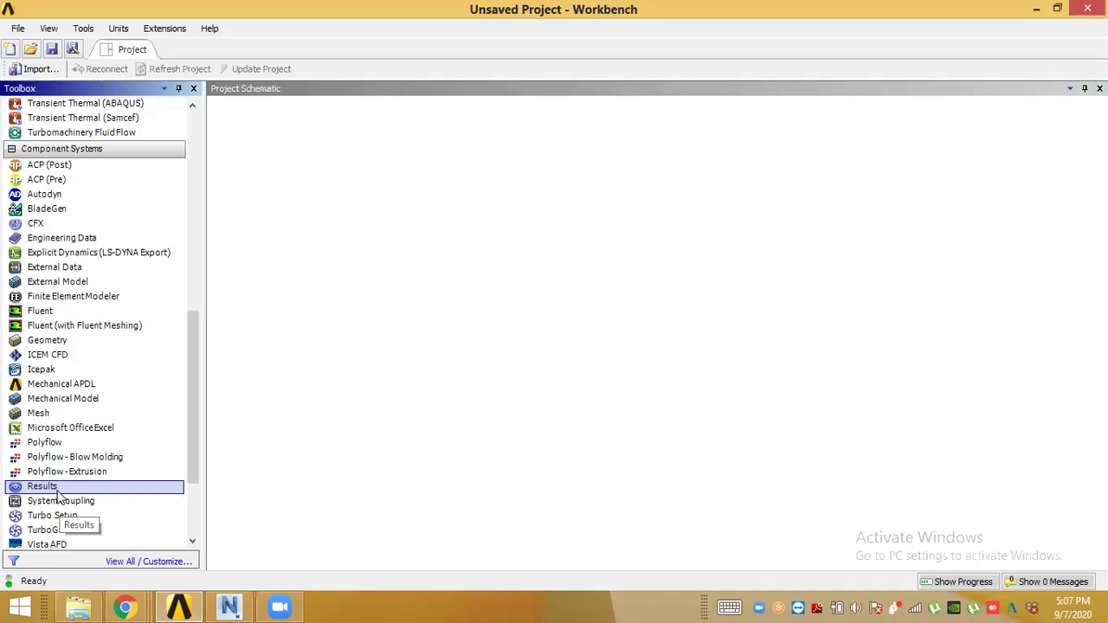
{"action": "scroll", "coordinate": [57, 495], "scroll_direction": "down", "scroll_amount": 1}
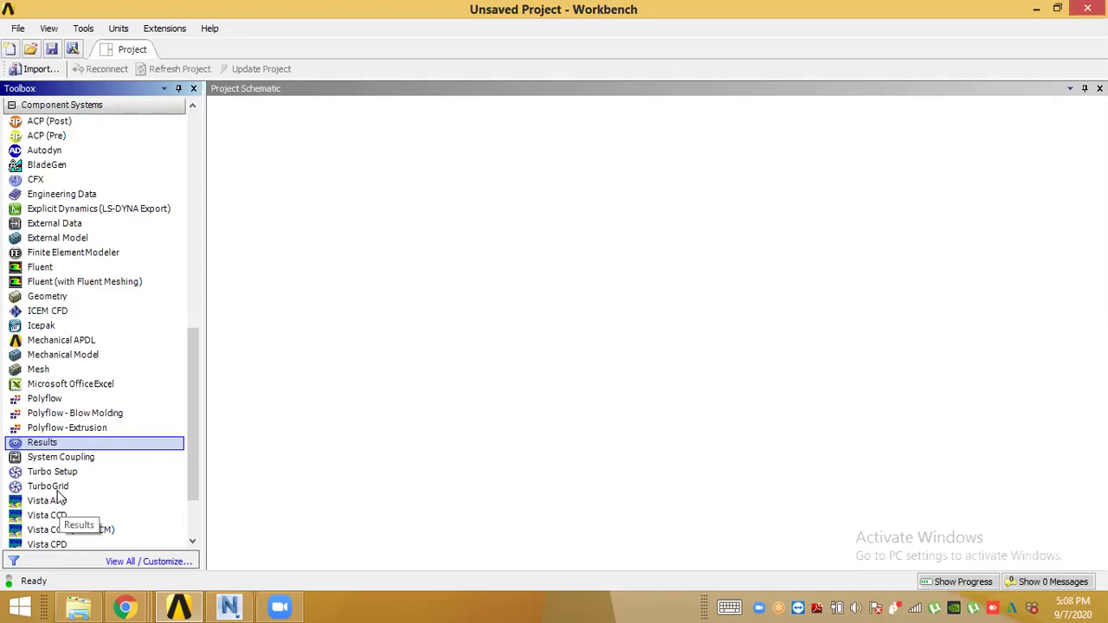
{"action": "scroll", "coordinate": [59, 500], "scroll_direction": "down", "scroll_amount": 2}
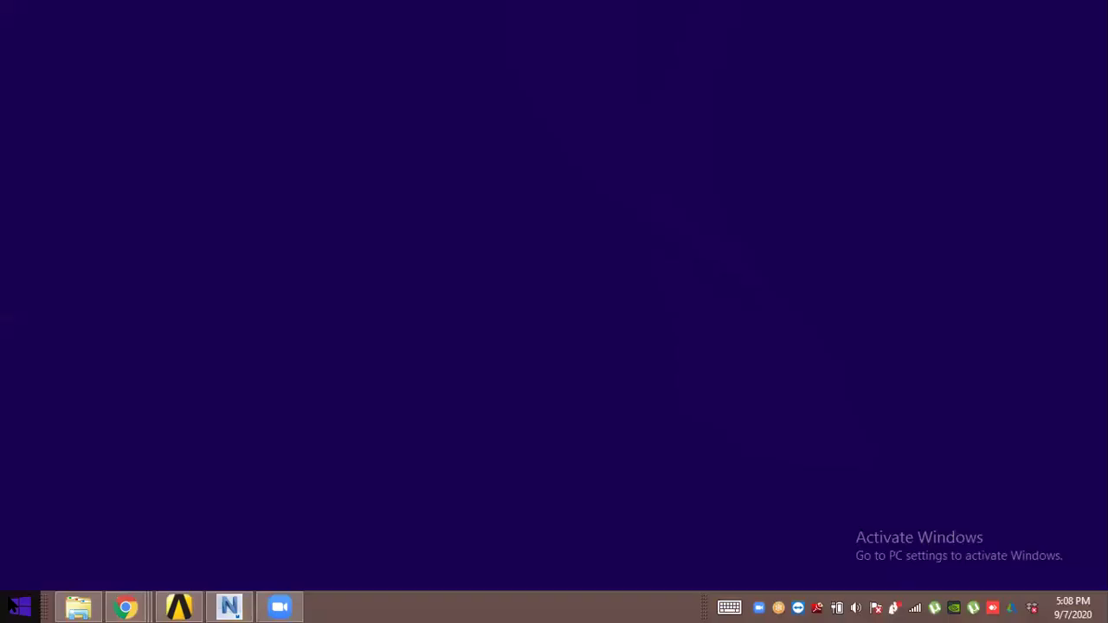
- Find Mechanical APDL with the Start search "apdl", launch it, answer y to the lock-file override prompt and maximise its window
{"action": "key", "text": "super"}
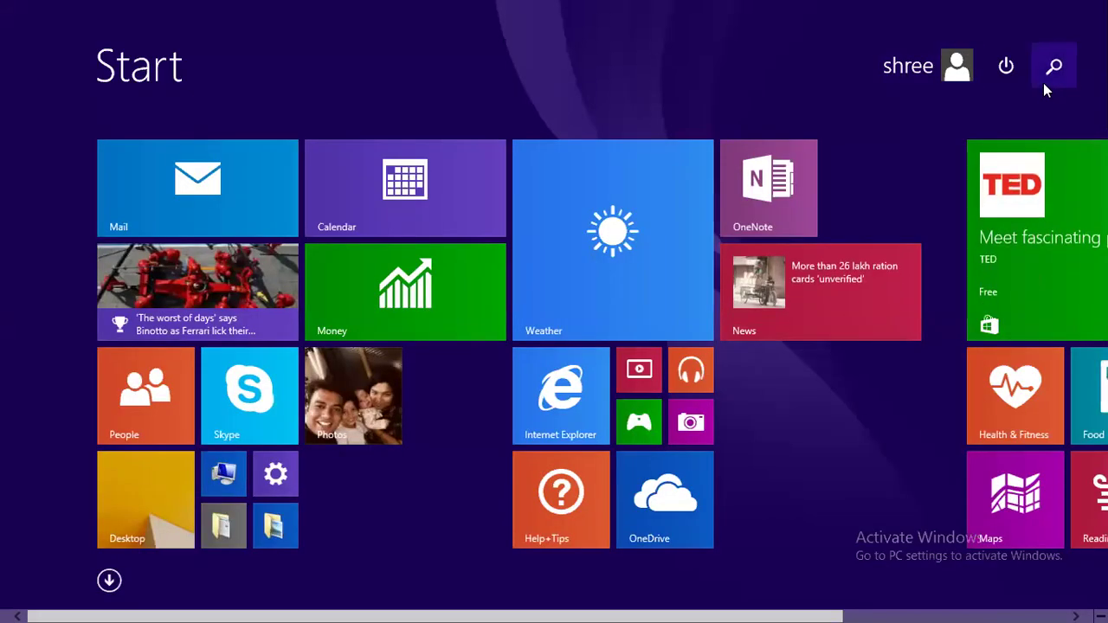
{"action": "left_click", "coordinate": [1046, 80]}
{"action": "type", "text": "ap"}
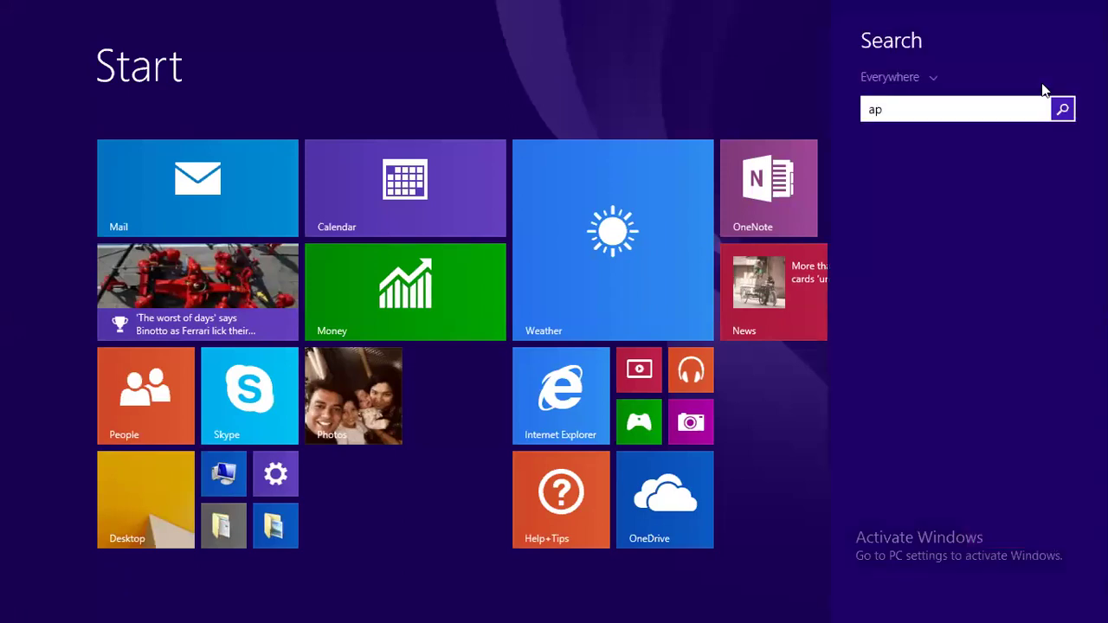
{"action": "type", "text": "dl"}
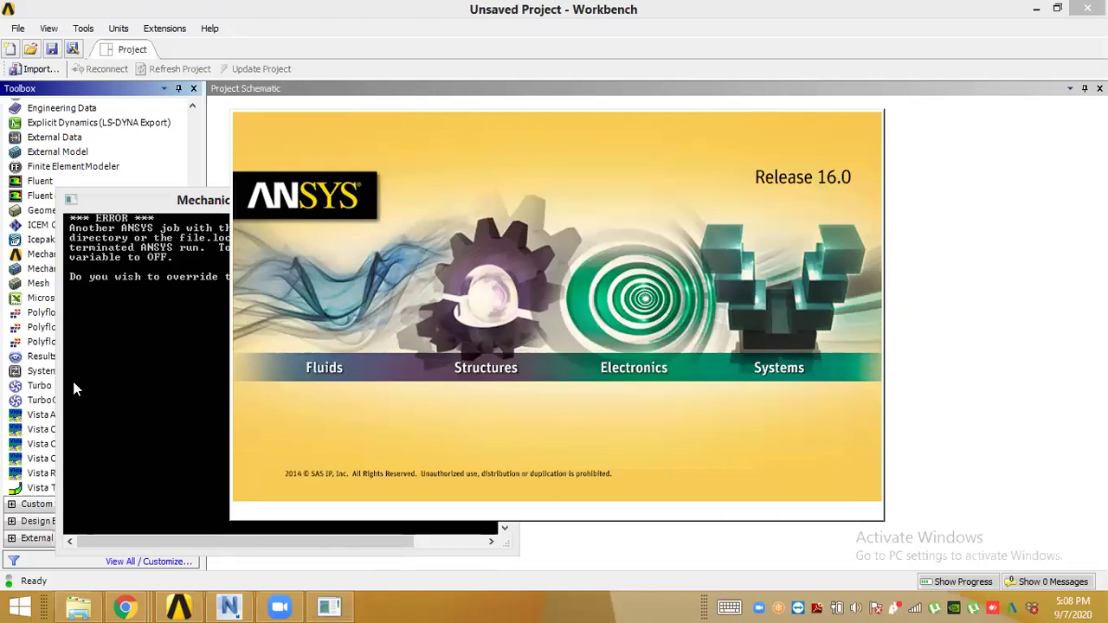
{"action": "left_click", "coordinate": [102, 396]}
{"action": "type", "text": "y"}
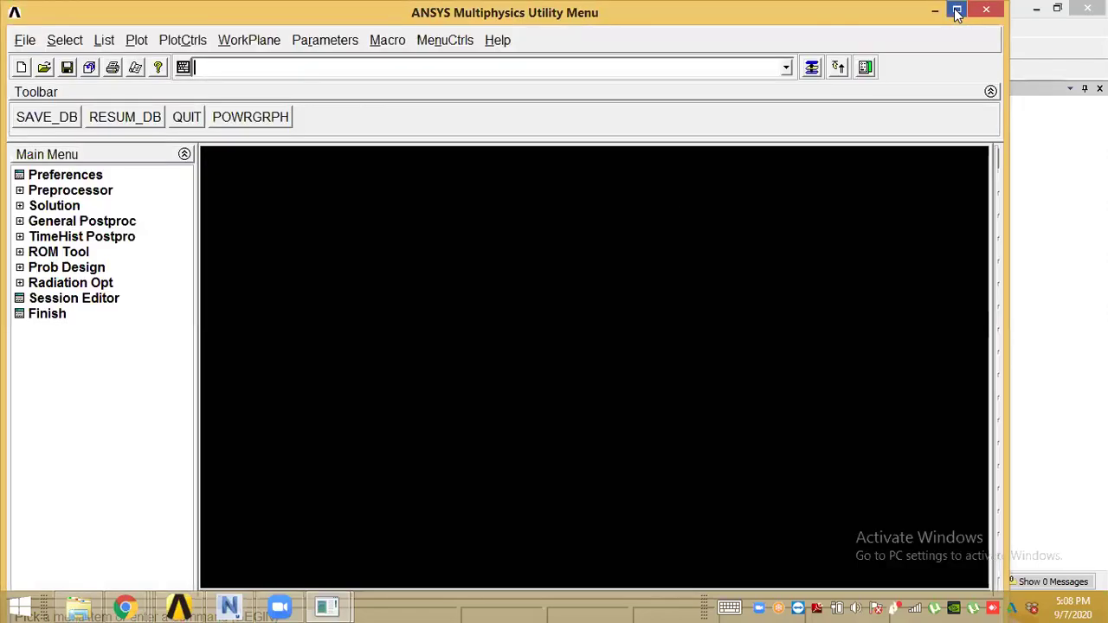
{"action": "left_click", "coordinate": [957, 11]}
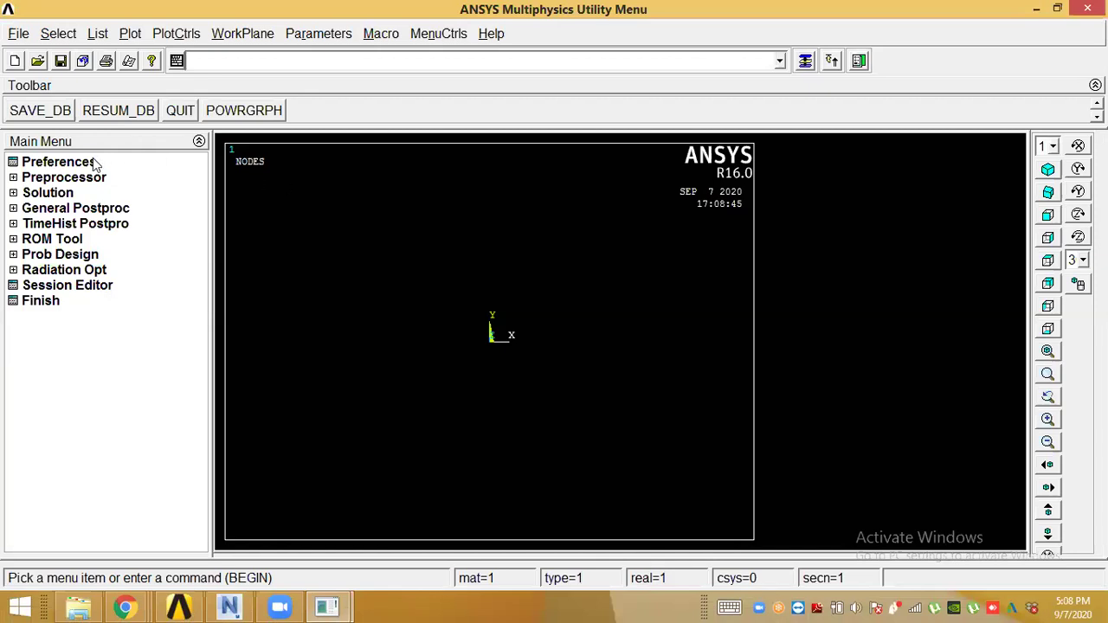
- Set the GUI filtering preferences to the Structural discipline and expand the Preprocessor branch
{"action": "left_click", "coordinate": [61, 164]}
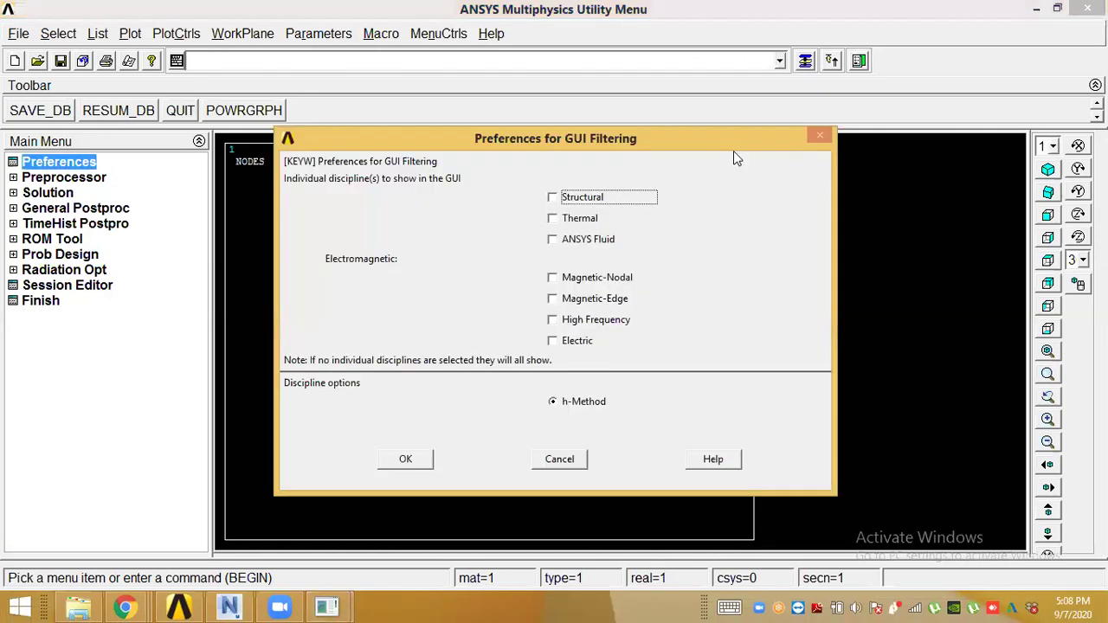
{"action": "left_click", "coordinate": [584, 199]}
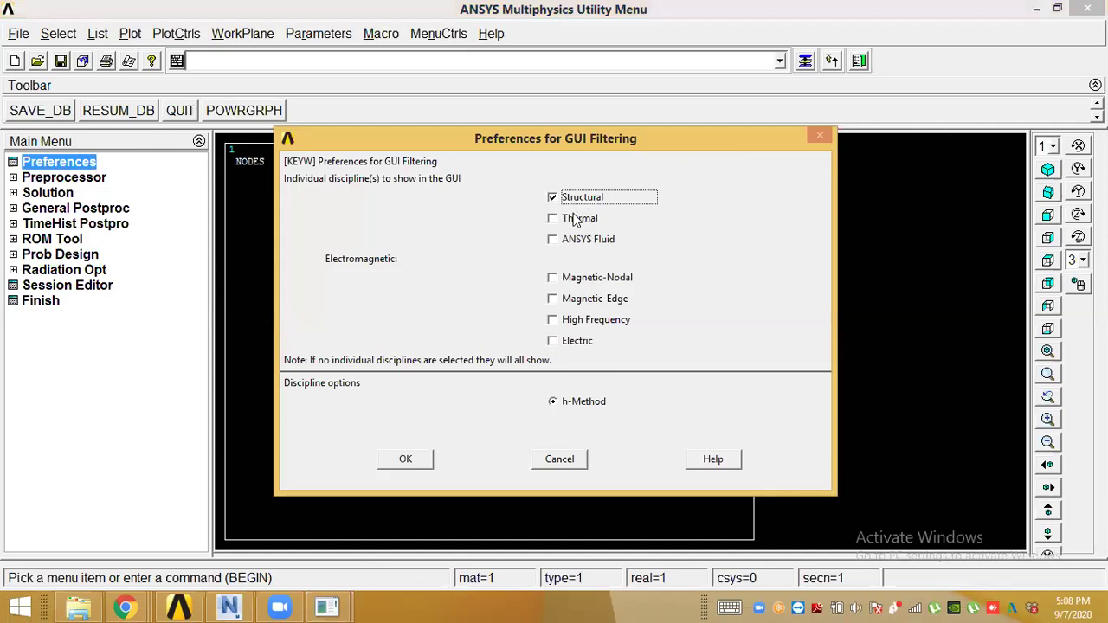
{"action": "left_click", "coordinate": [403, 459]}
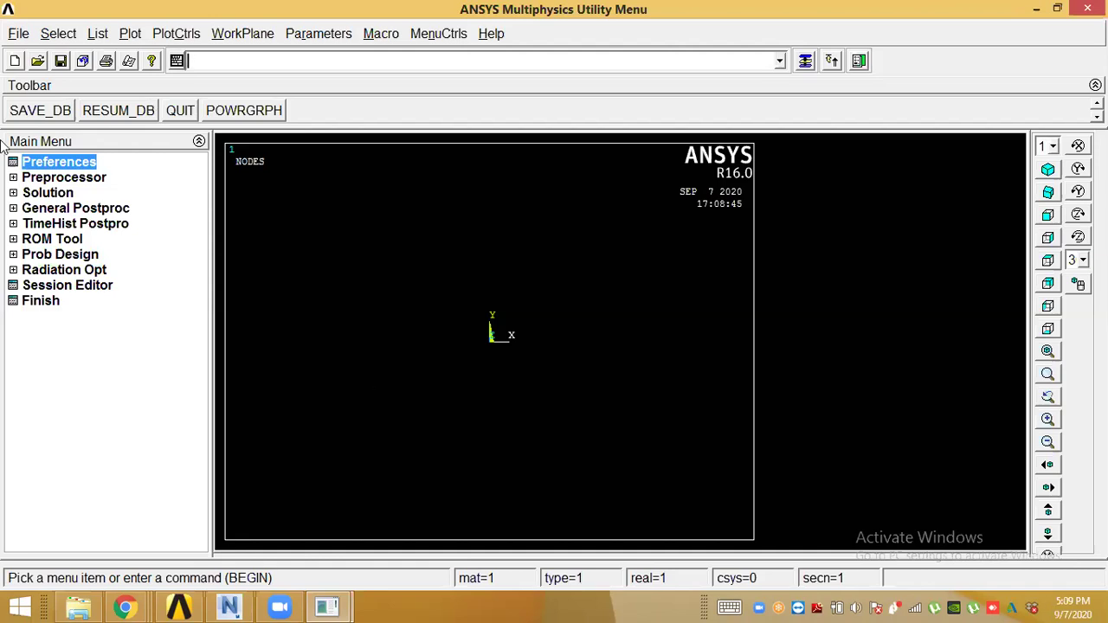
{"action": "left_click", "coordinate": [13, 175]}
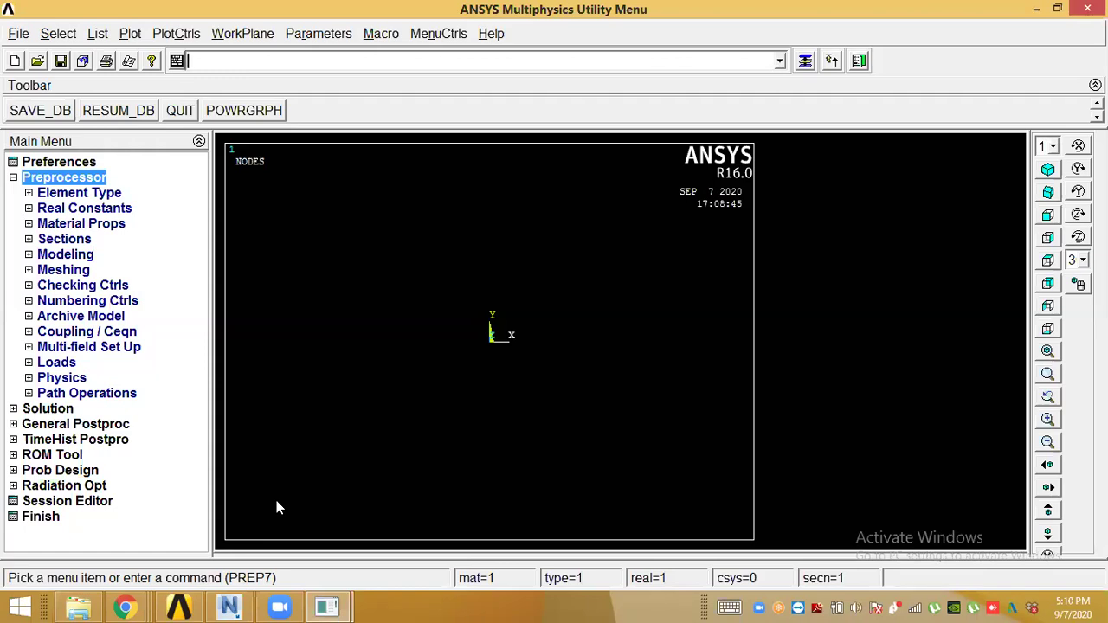
- Switch to My Drive in Google Drive in Chrome and start a file search
{"action": "left_click", "coordinate": [77, 606]}
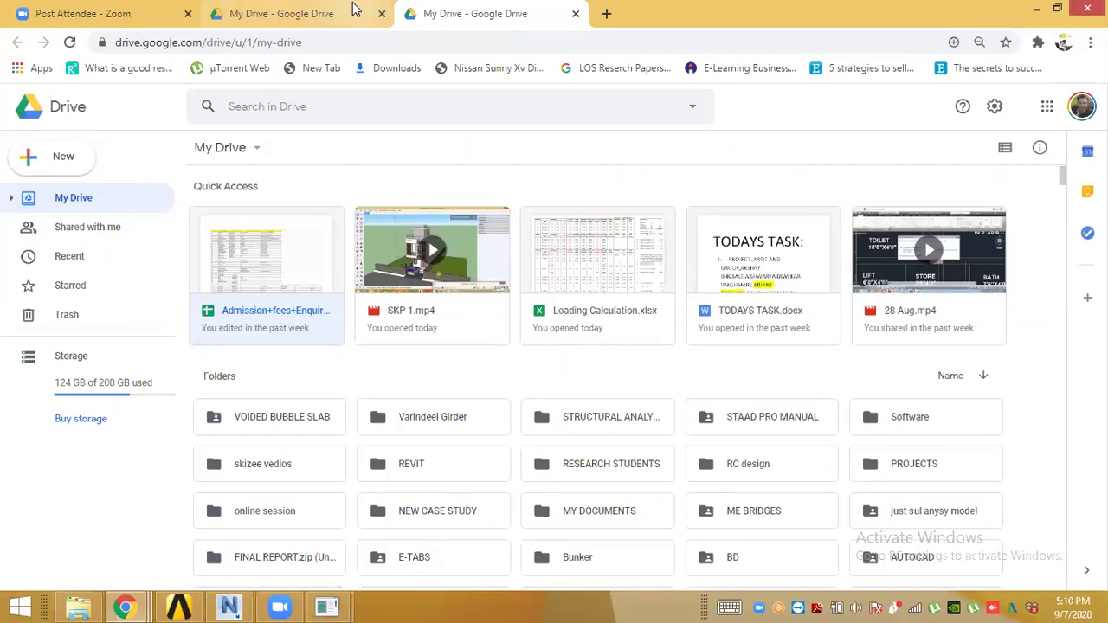
{"action": "left_click", "coordinate": [353, 4]}
{"action": "left_click", "coordinate": [472, 13]}
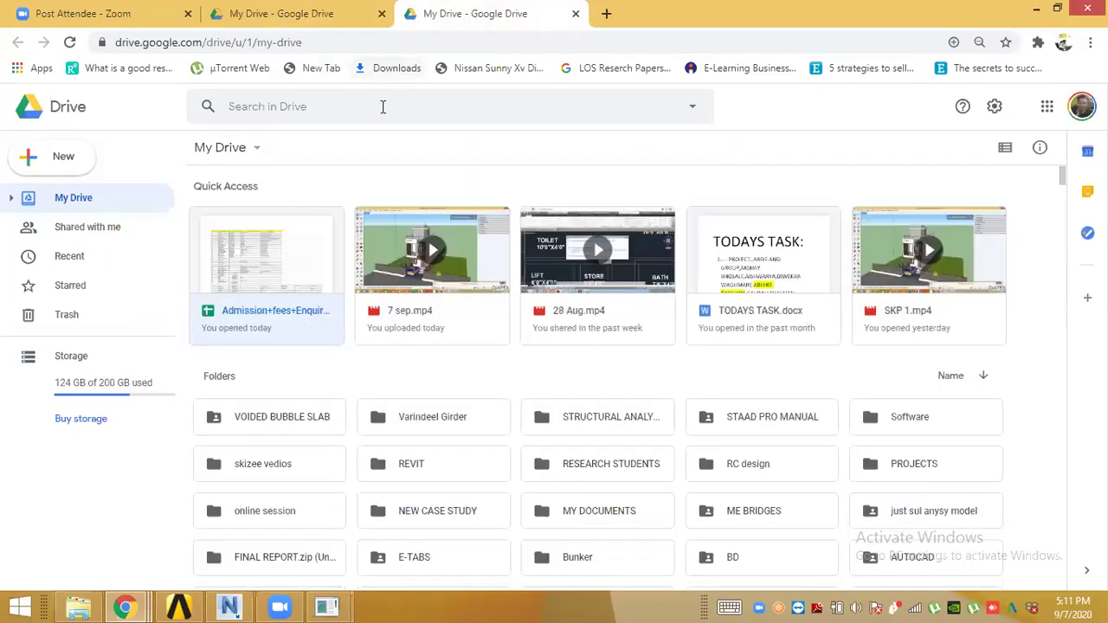
{"action": "left_click", "coordinate": [358, 95]}
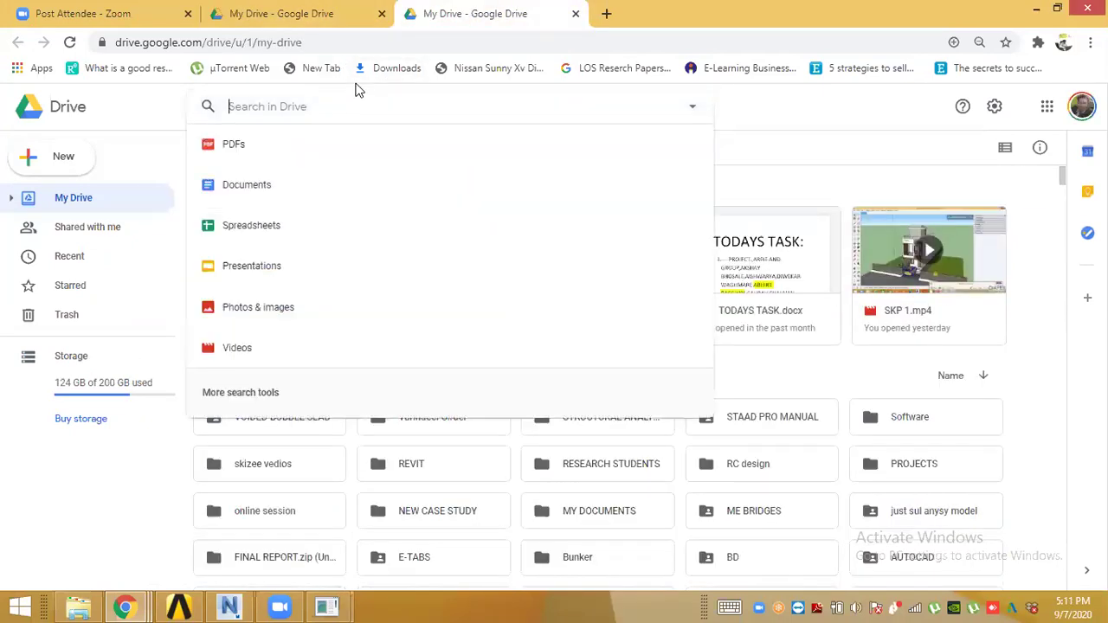
{"action": "type", "text": "s"}
{"action": "key", "text": "BackSpace"}
{"action": "type", "text": "s s"}
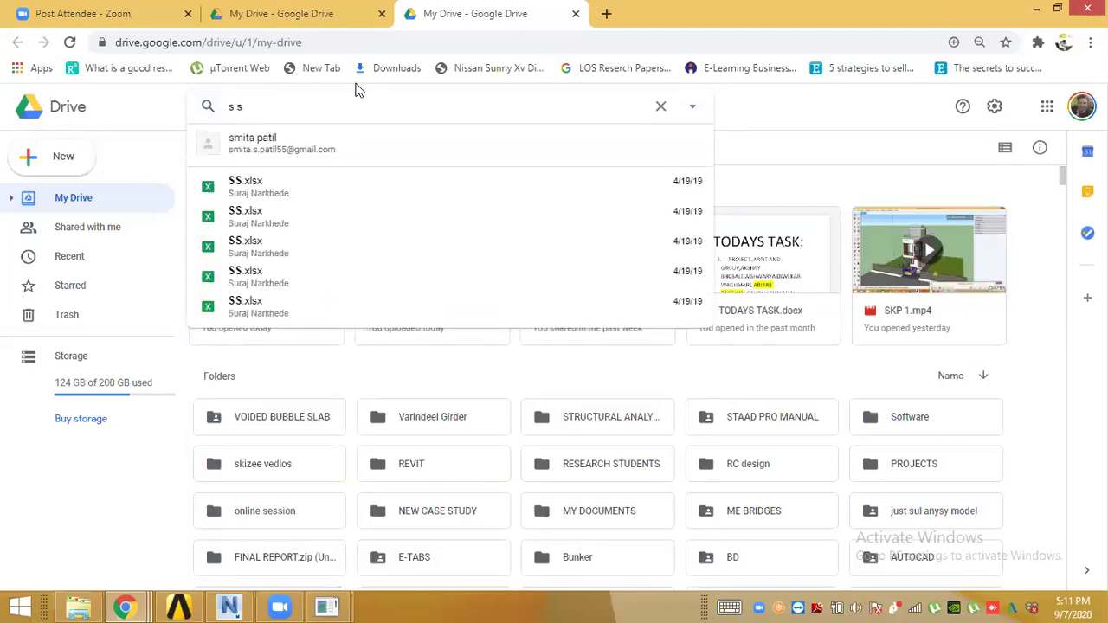
{"action": "key", "text": "BackSpace"}
{"action": "key", "text": "BackSpace"}
{"action": "key", "text": "BackSpace"}
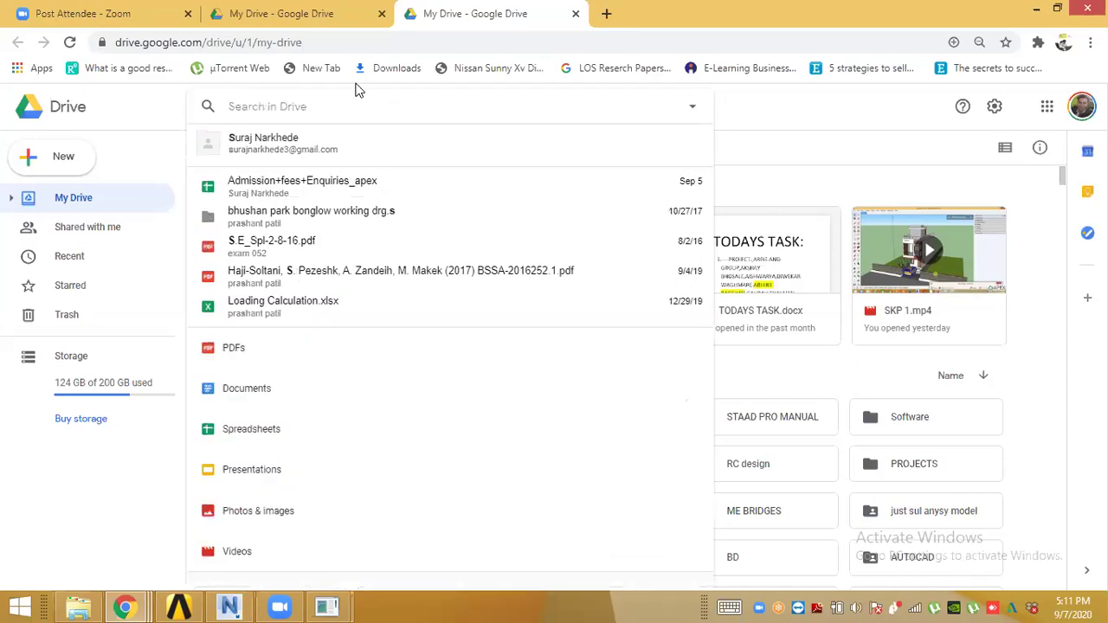
{"action": "type", "text": "bha"}
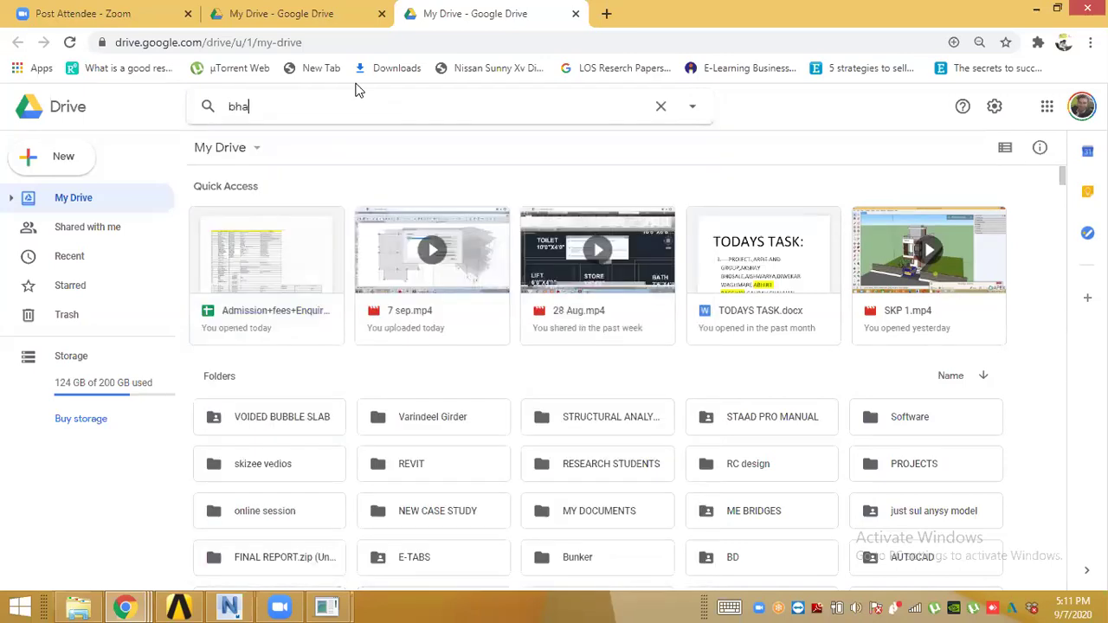
{"action": "type", "text": "vi"}
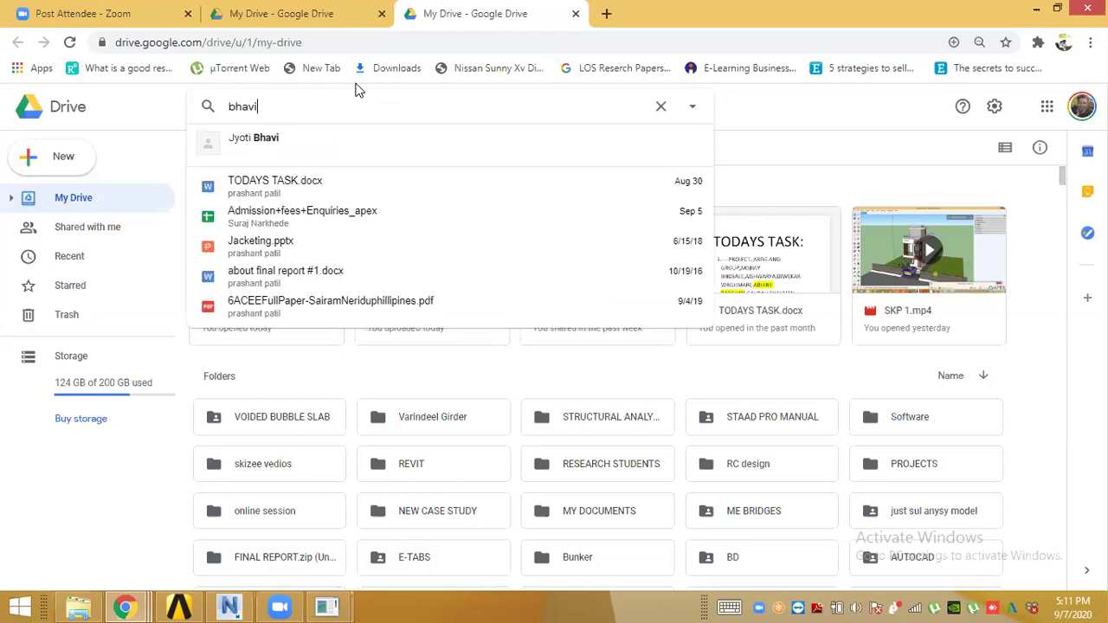
{"action": "key", "text": "BackSpace"}
{"action": "key", "text": "BackSpace"}
{"action": "key", "text": "BackSpace"}
{"action": "key", "text": "BackSpace"}
{"action": "key", "text": "BackSpace"}
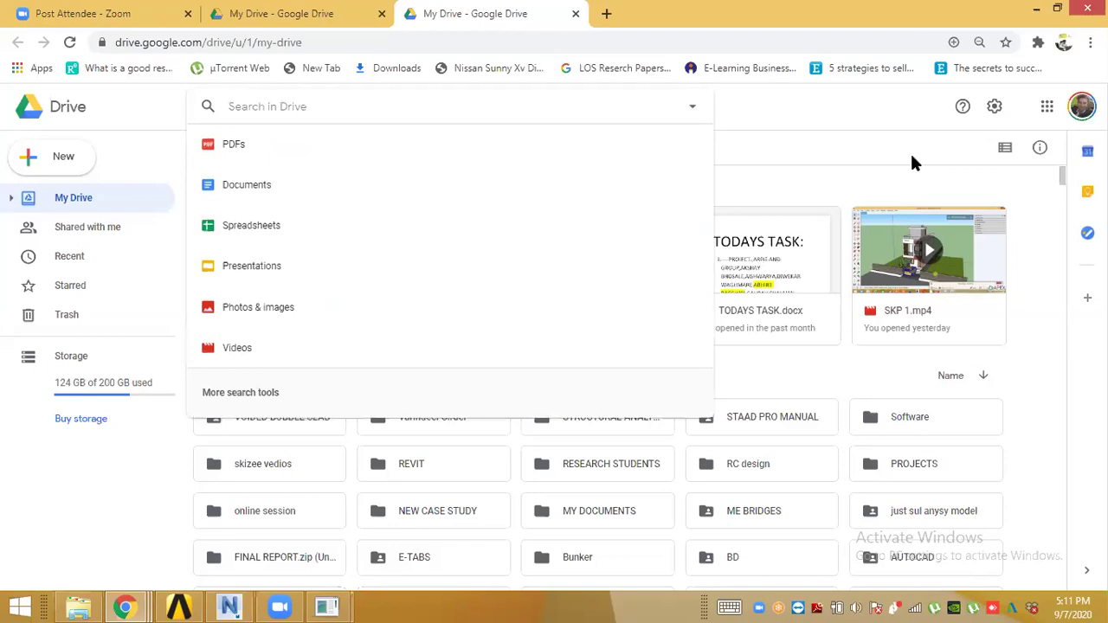
{"action": "left_click", "coordinate": [1044, 305]}
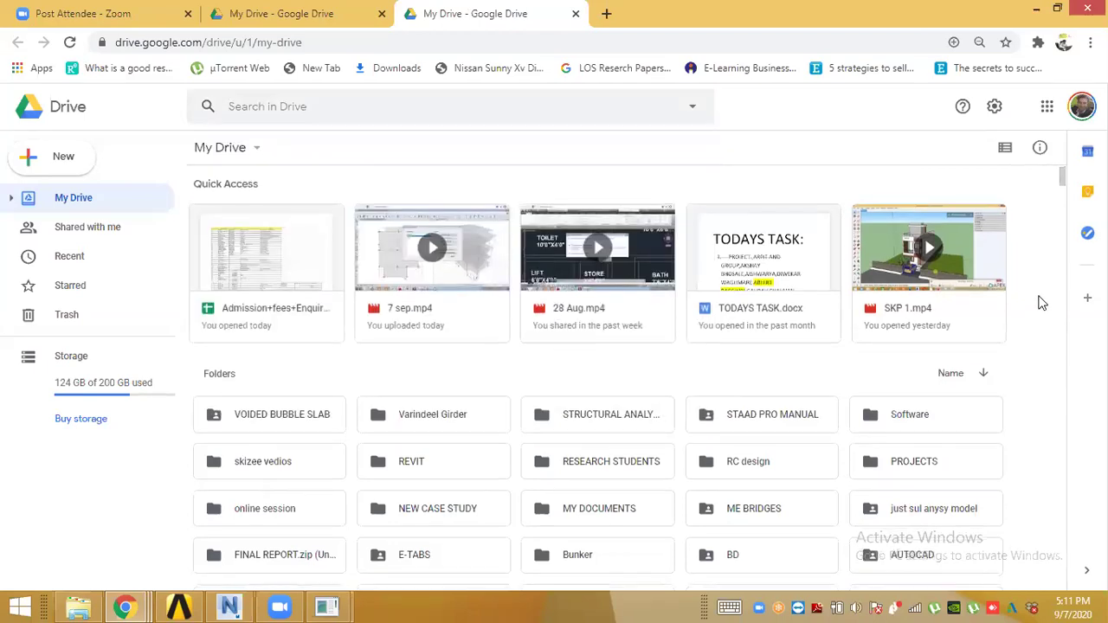
- Look for the course files in My Drive's APEX CONSULTANCY folder and its uppercase SYLLABUS subfolder, and open a new browser tab
{"action": "scroll", "coordinate": [1039, 299], "scroll_direction": "down", "scroll_amount": 1}
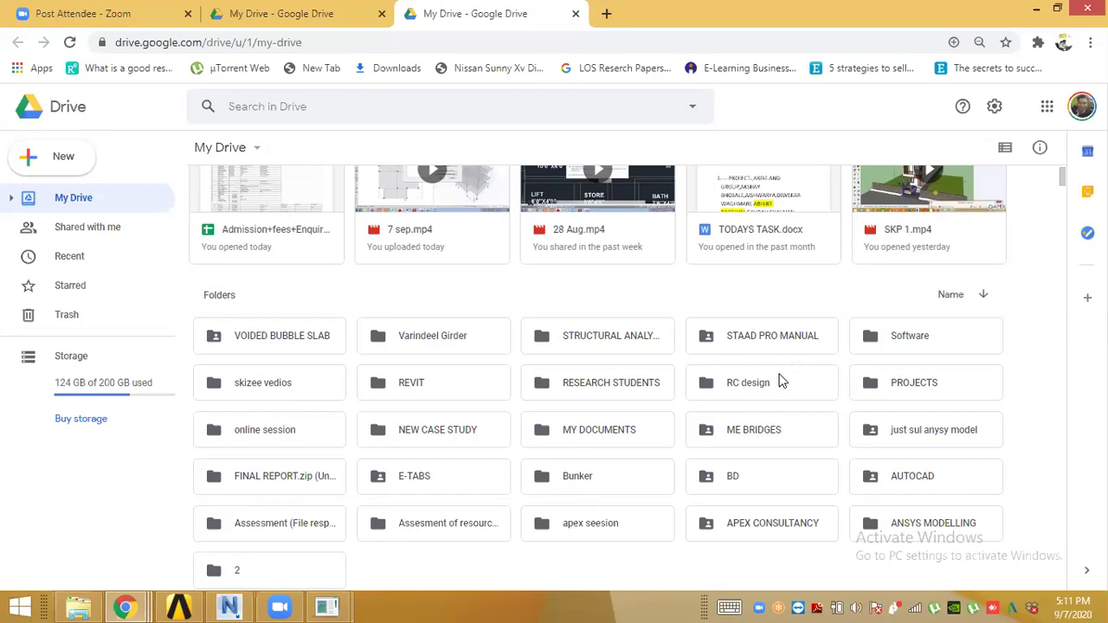
{"action": "scroll", "coordinate": [779, 384], "scroll_direction": "down", "scroll_amount": 1}
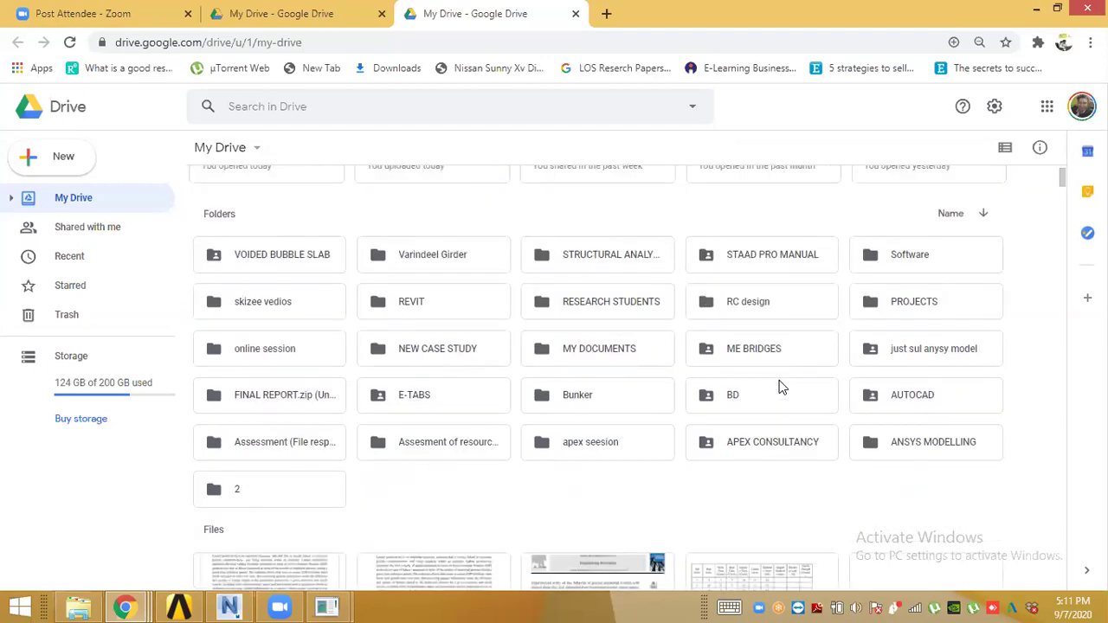
{"action": "double_click", "coordinate": [751, 446]}
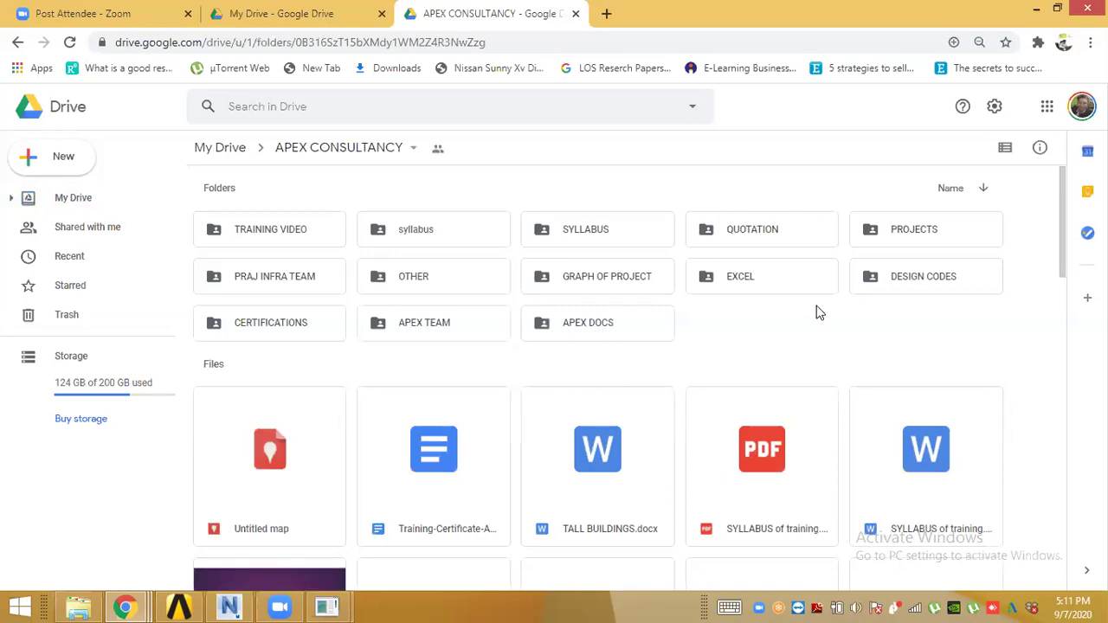
{"action": "left_click", "coordinate": [603, 233]}
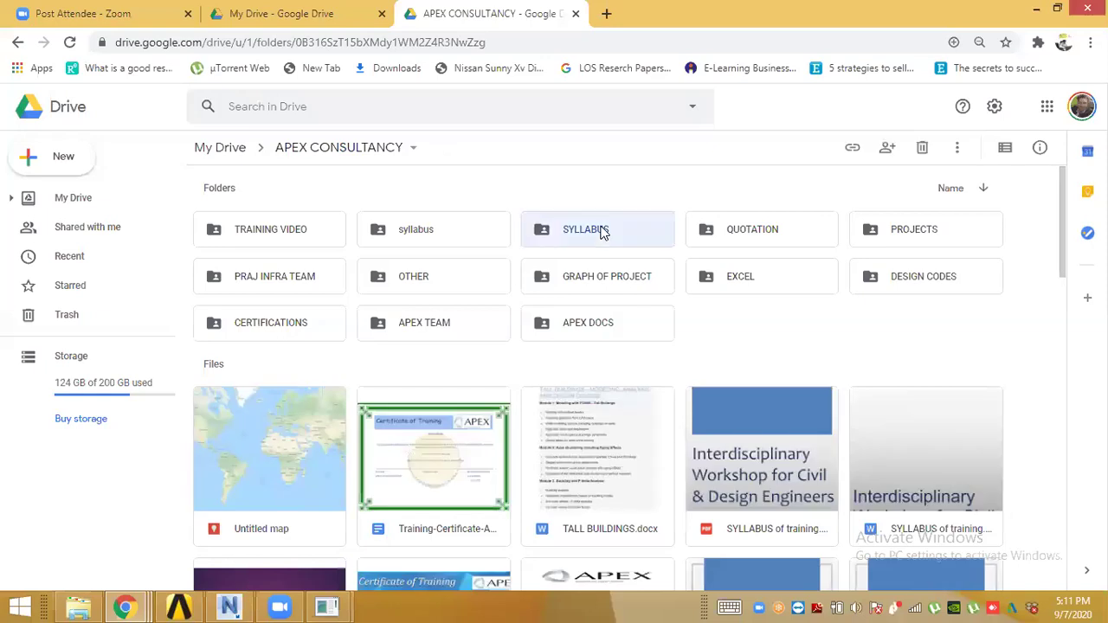
{"action": "double_click", "coordinate": [603, 233]}
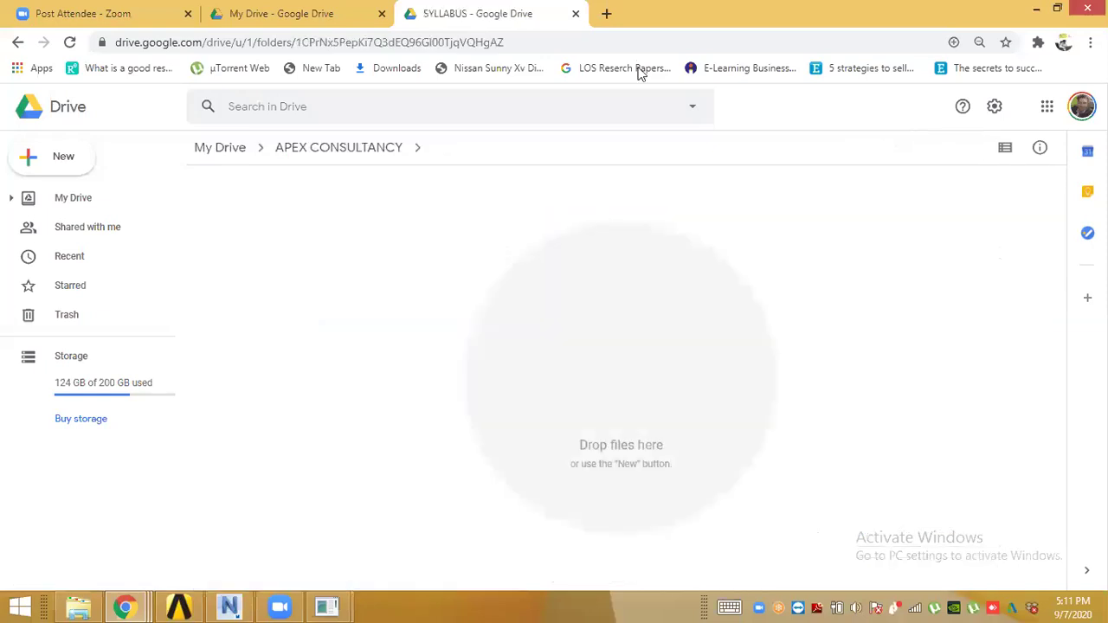
{"action": "left_click", "coordinate": [606, 14]}
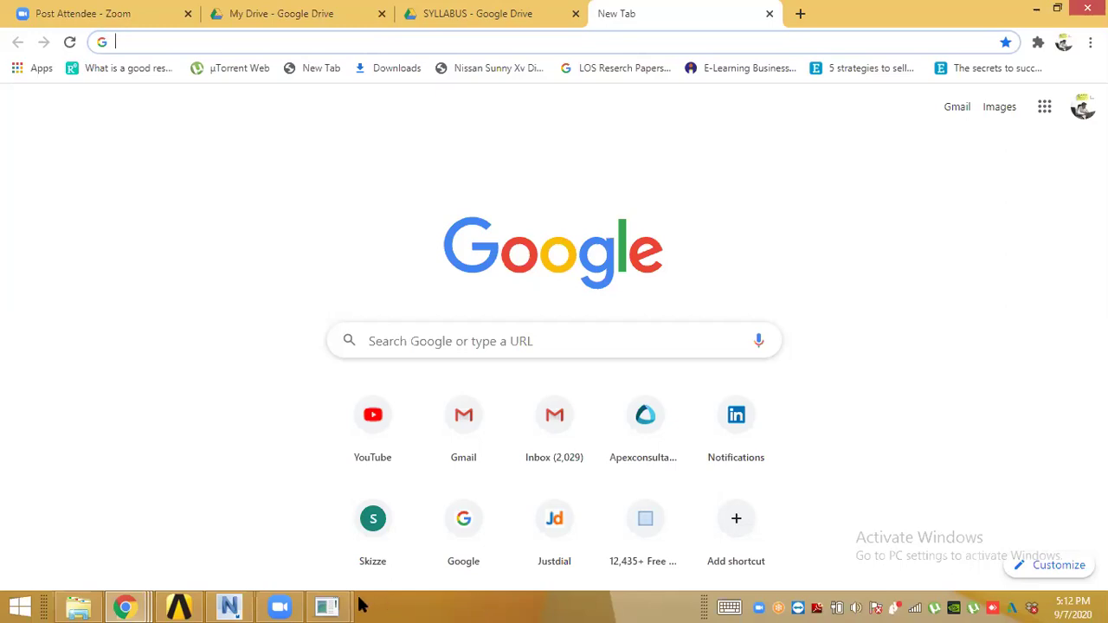
- Switch back to the ANSYS Multiphysics window and open the library of structural element types for adding an element
{"action": "mouse_move", "coordinate": [340, 607]}
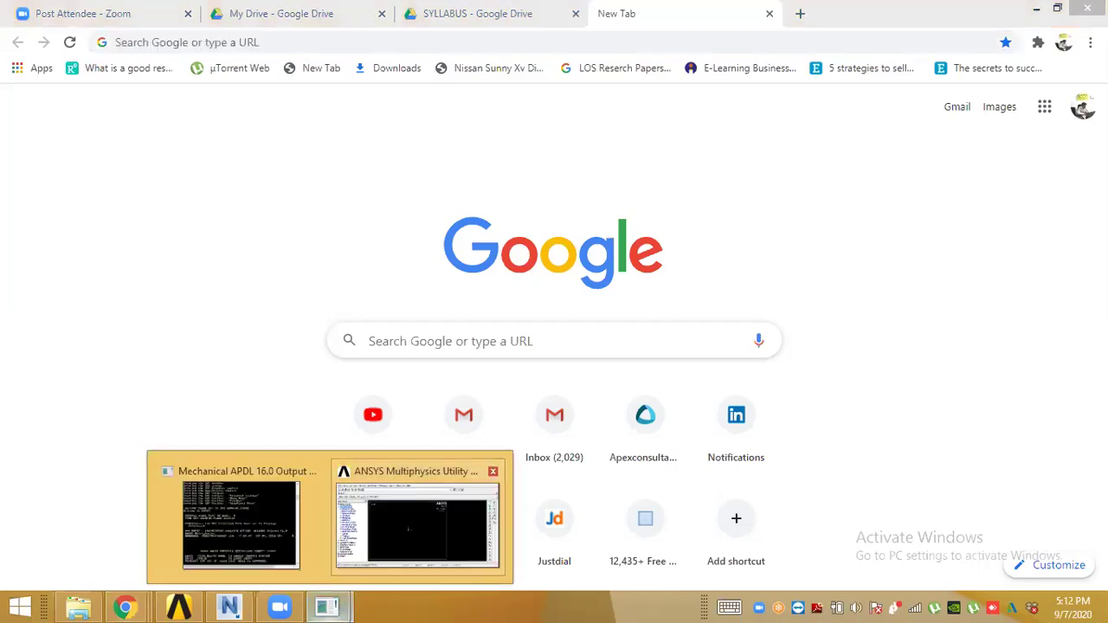
{"action": "left_click", "coordinate": [403, 531]}
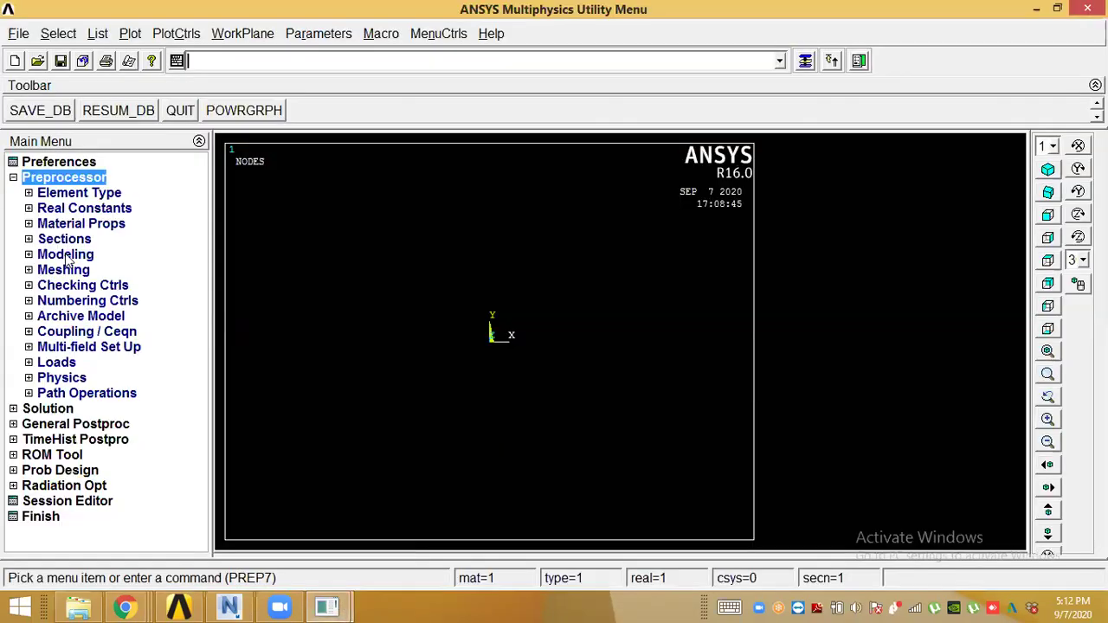
{"action": "left_click", "coordinate": [29, 192]}
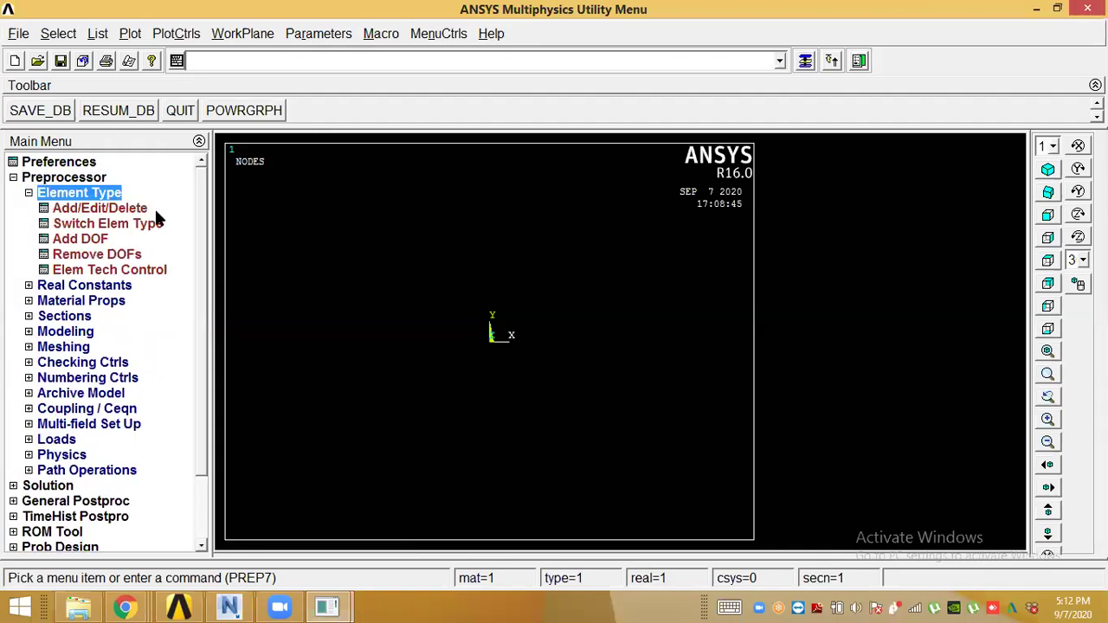
{"action": "left_click", "coordinate": [108, 212]}
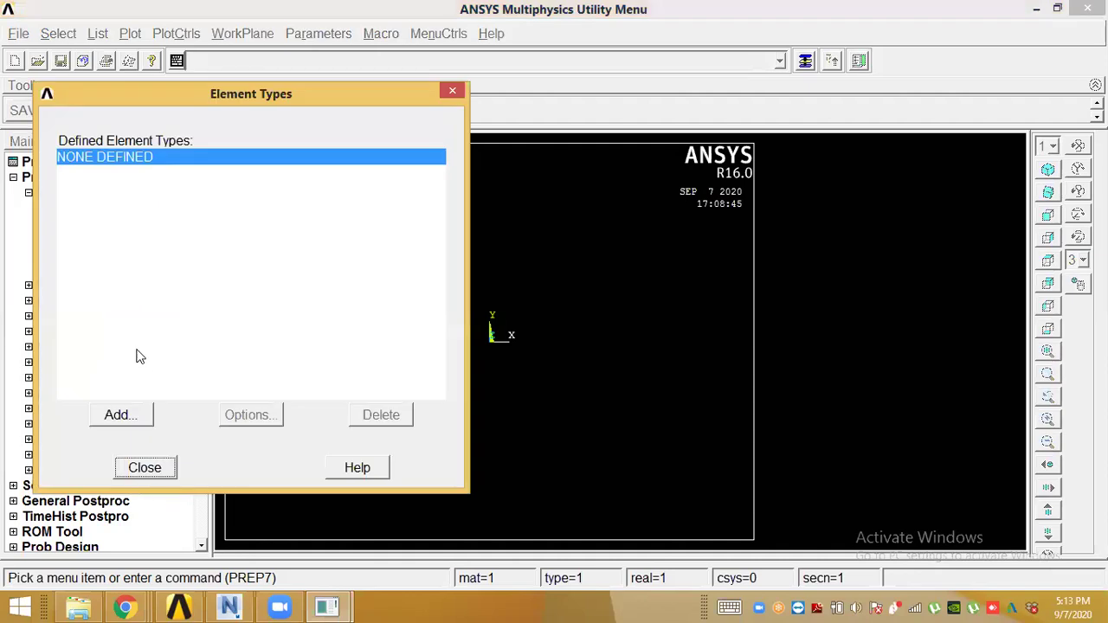
{"action": "left_click", "coordinate": [127, 419]}
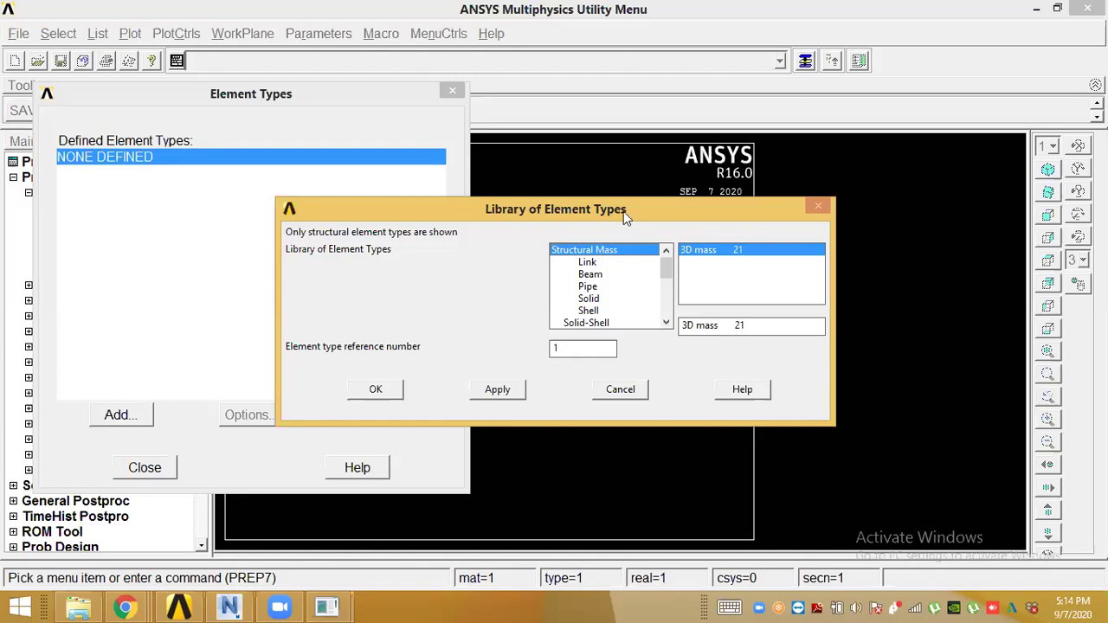
- Review the Link, Beam, Pipe, Solid, Shell and Solid-Shell element types, including concret 65, and close the dialogs without adding any
{"action": "left_click", "coordinate": [587, 262]}
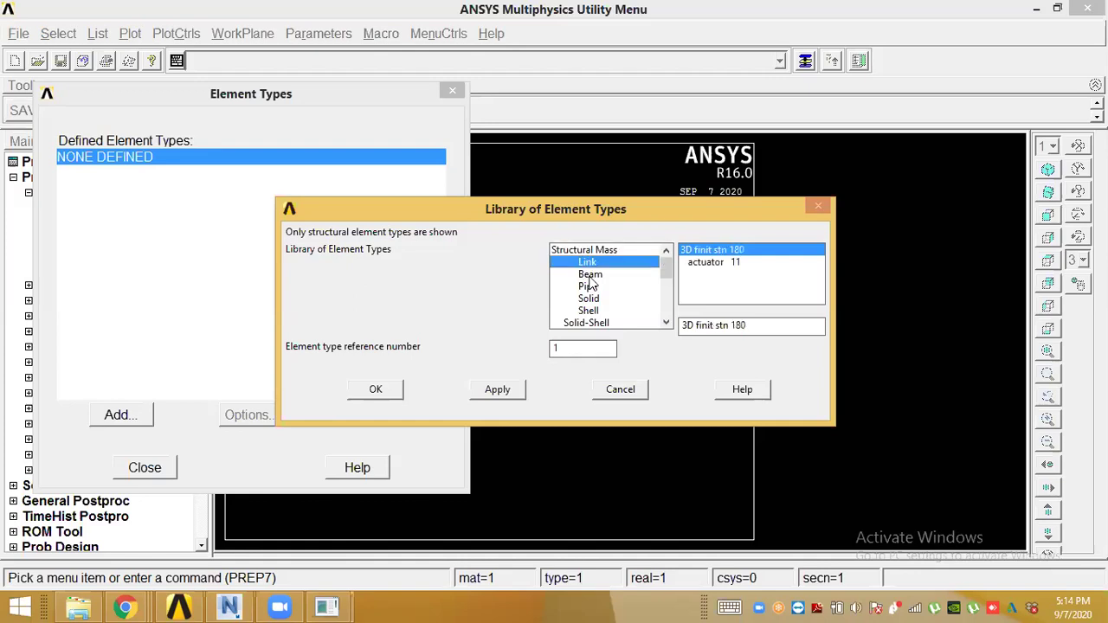
{"action": "left_click", "coordinate": [590, 274]}
{"action": "left_click", "coordinate": [589, 288]}
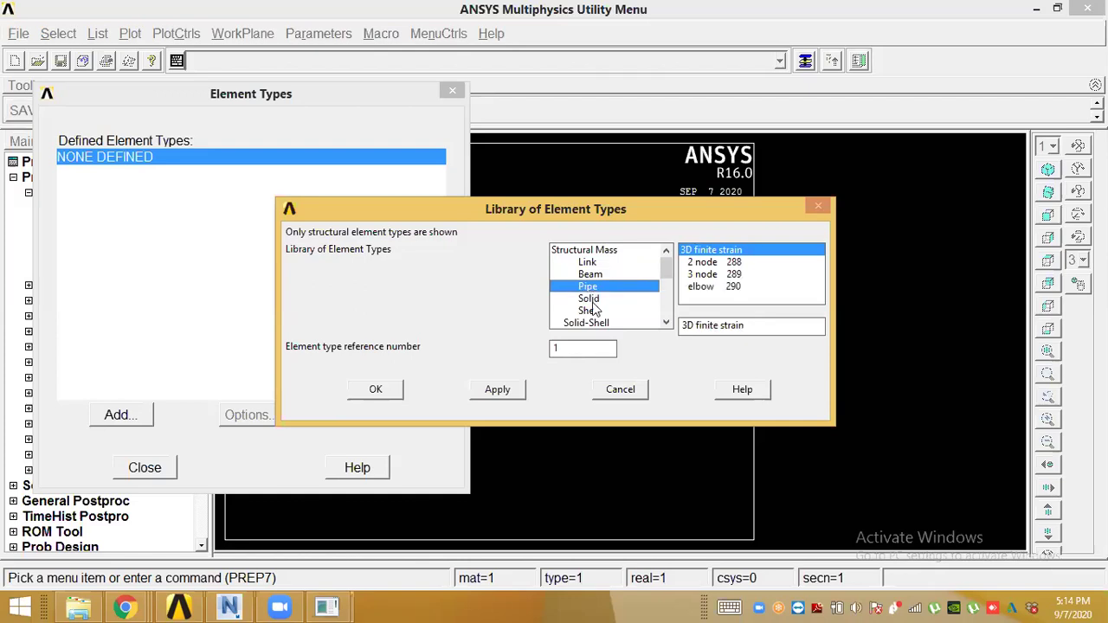
{"action": "left_click", "coordinate": [592, 300]}
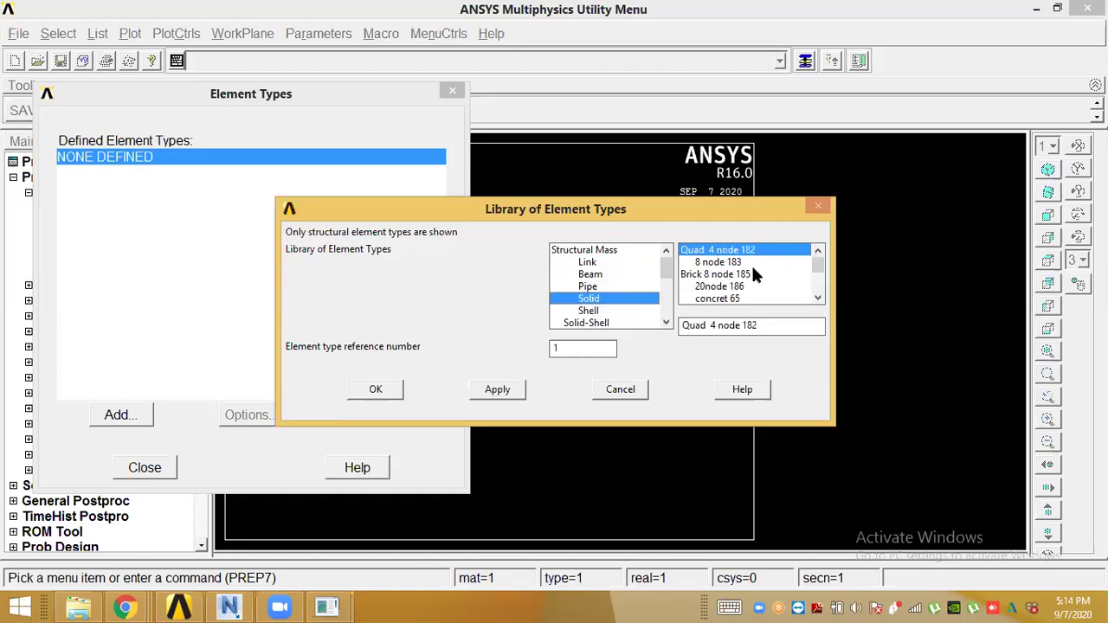
{"action": "scroll", "coordinate": [817, 273], "scroll_direction": "down", "scroll_amount": 1}
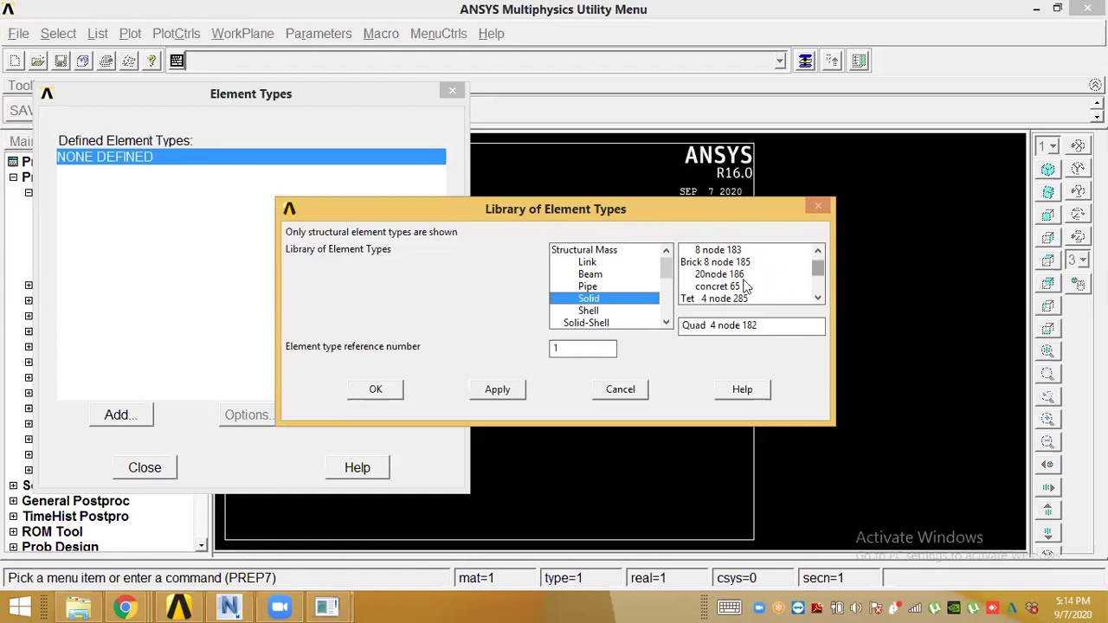
{"action": "left_click", "coordinate": [743, 287]}
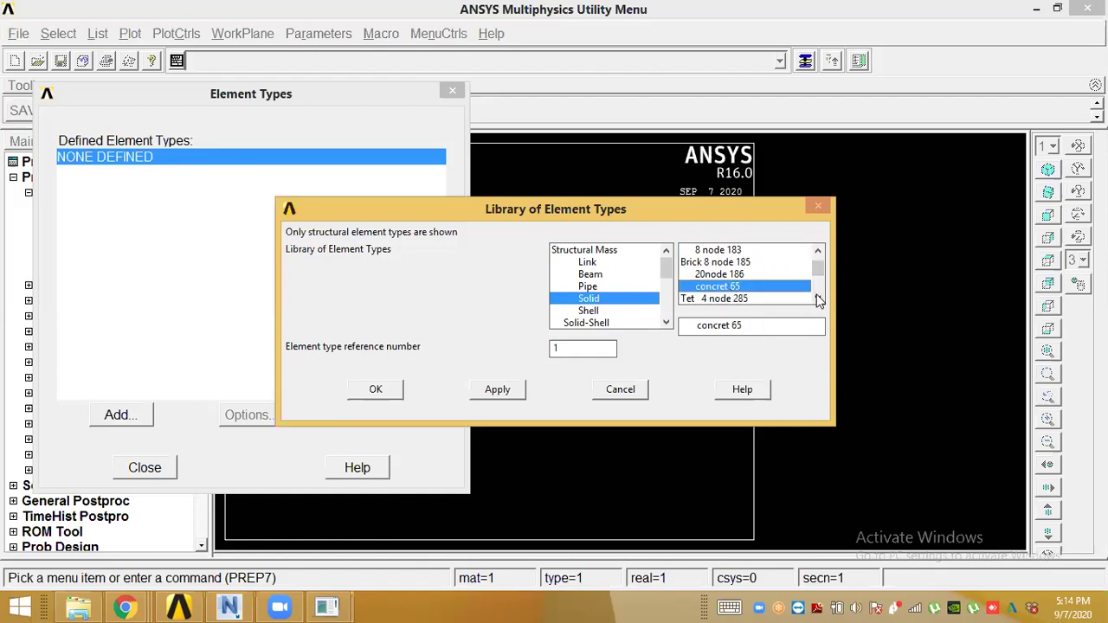
{"action": "scroll", "coordinate": [819, 300], "scroll_direction": "down", "scroll_amount": 5}
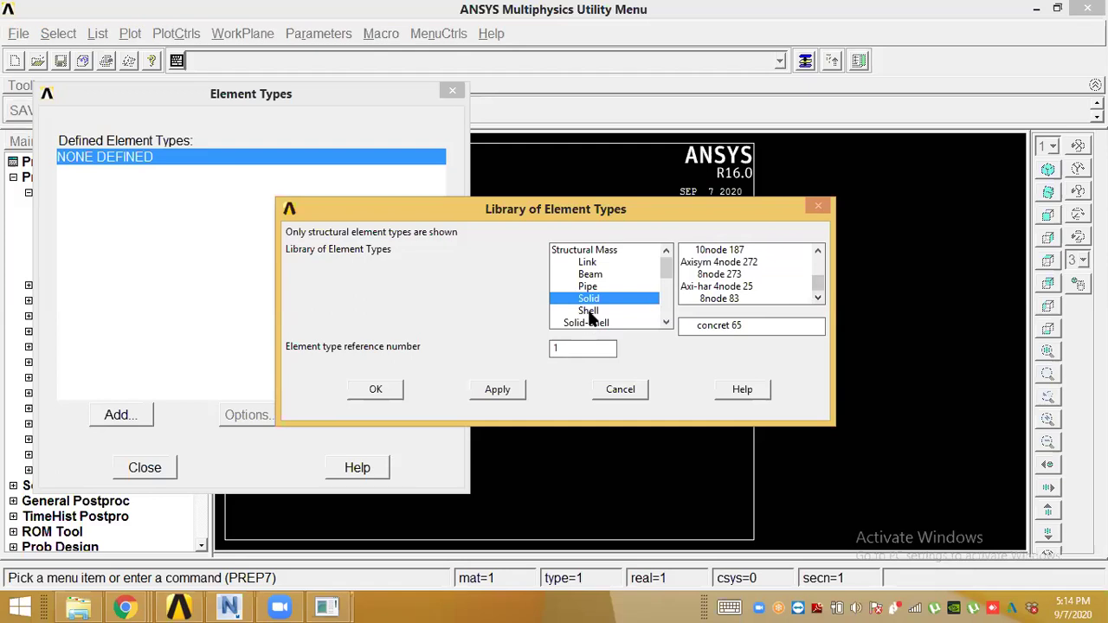
{"action": "left_click", "coordinate": [592, 313]}
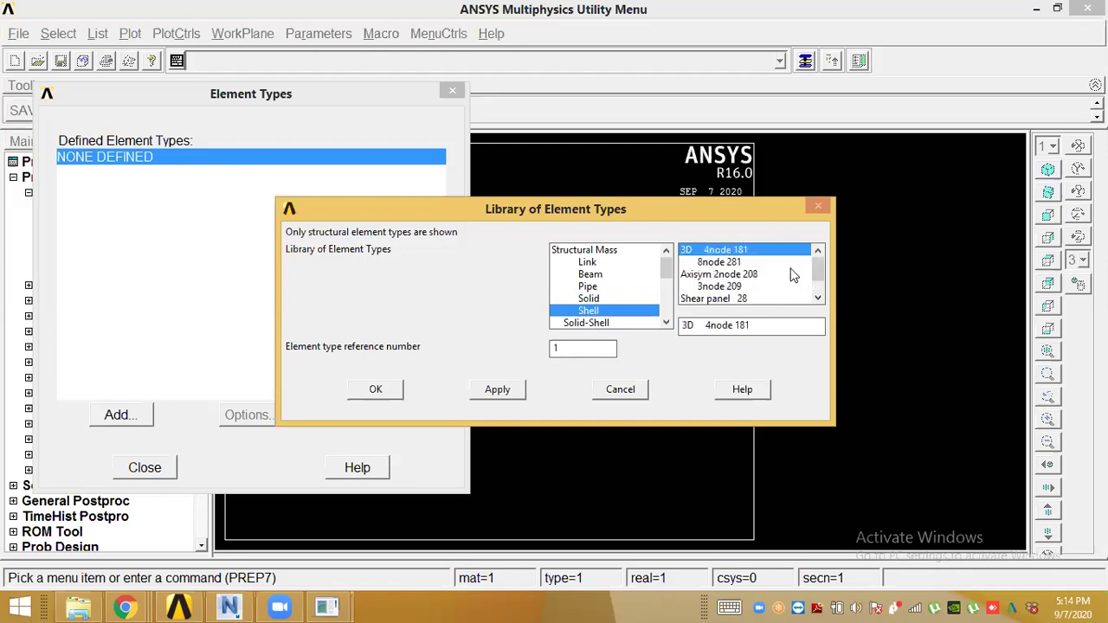
{"action": "scroll", "coordinate": [820, 297], "scroll_direction": "down", "scroll_amount": 1}
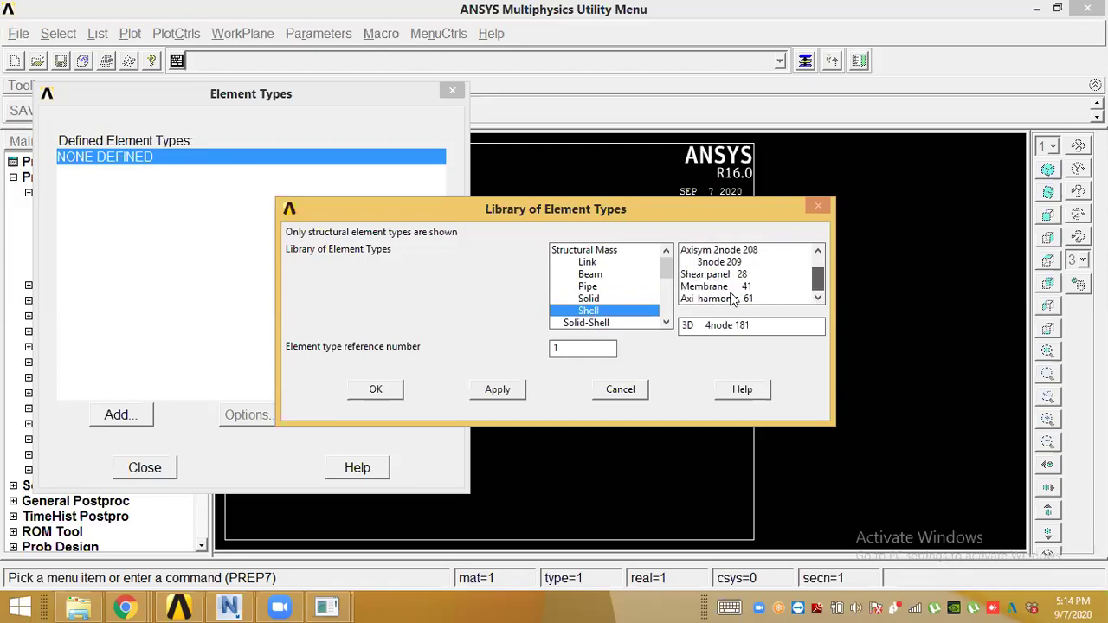
{"action": "left_click", "coordinate": [588, 323]}
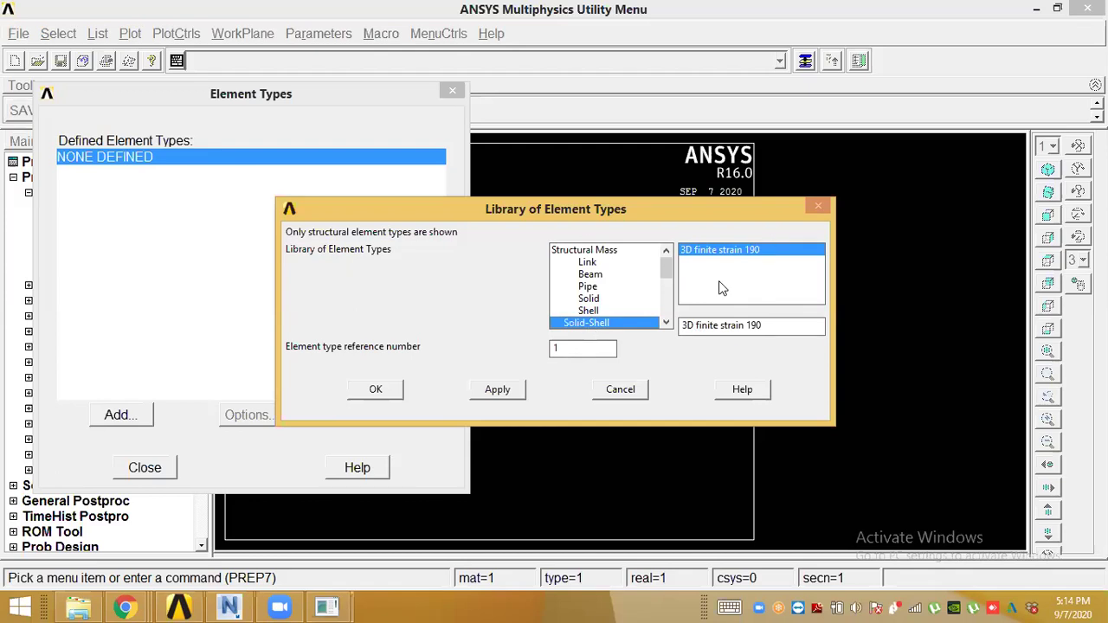
{"action": "left_click", "coordinate": [620, 390]}
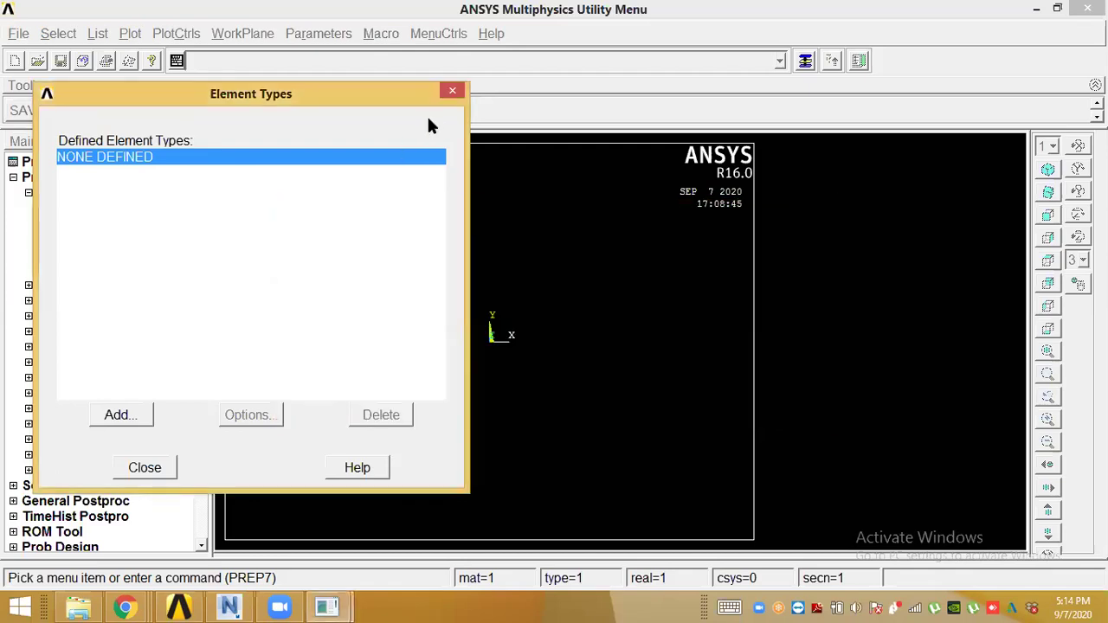
{"action": "left_click", "coordinate": [453, 89]}
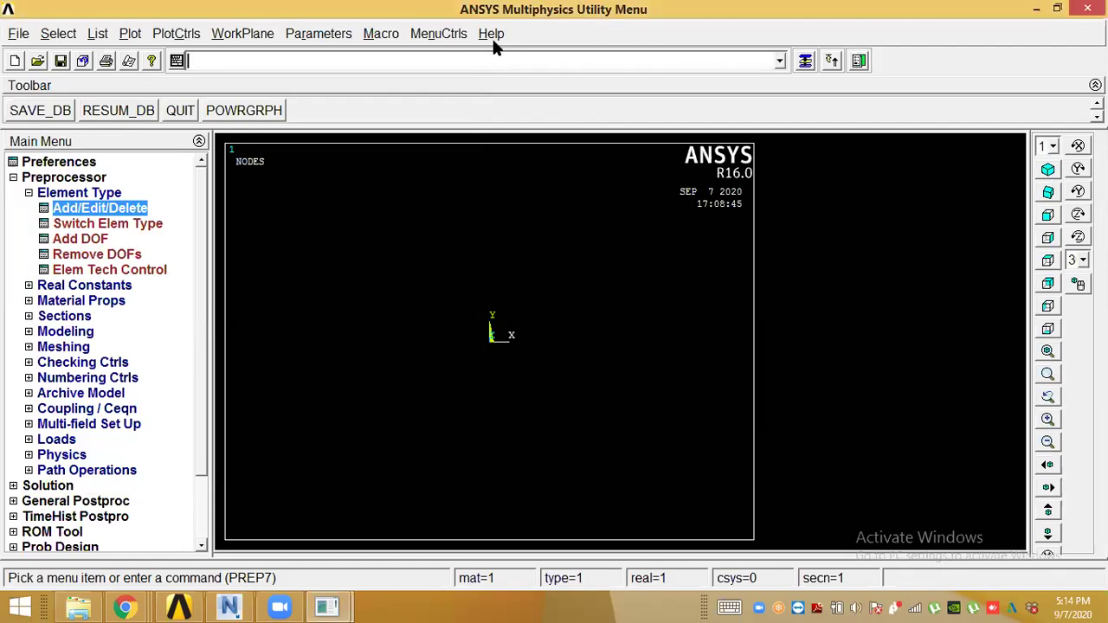
- Open the Mechanical APDL help topics and bring the ANSYS Help Viewer into view, with the output window minimised
{"action": "left_click", "coordinate": [490, 34]}
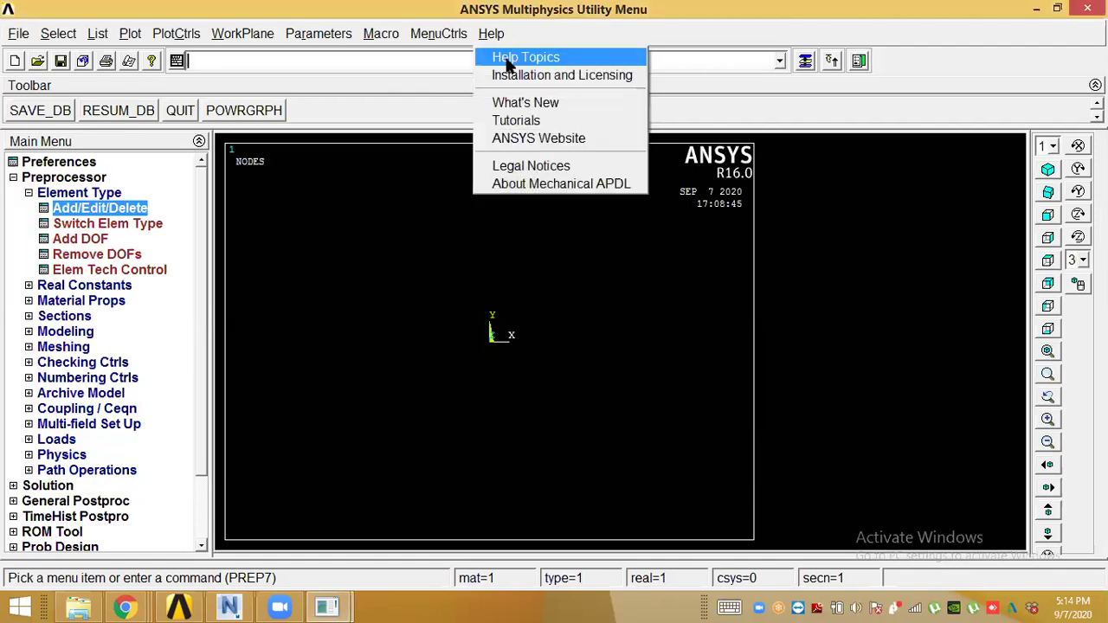
{"action": "left_click", "coordinate": [509, 59]}
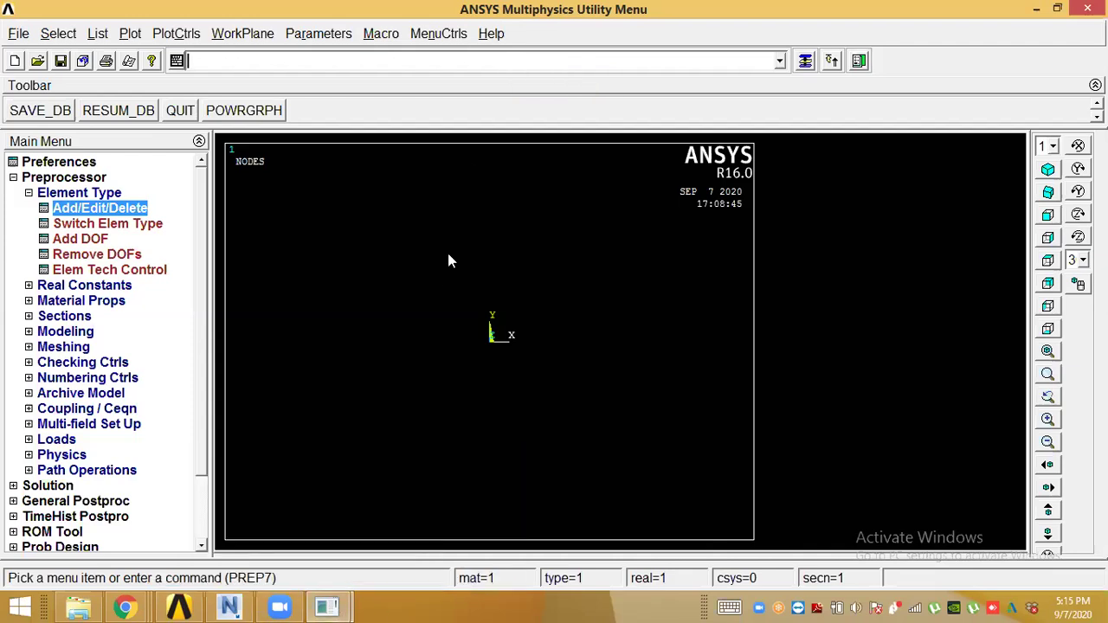
{"action": "left_click", "coordinate": [496, 36]}
{"action": "left_click", "coordinate": [497, 54]}
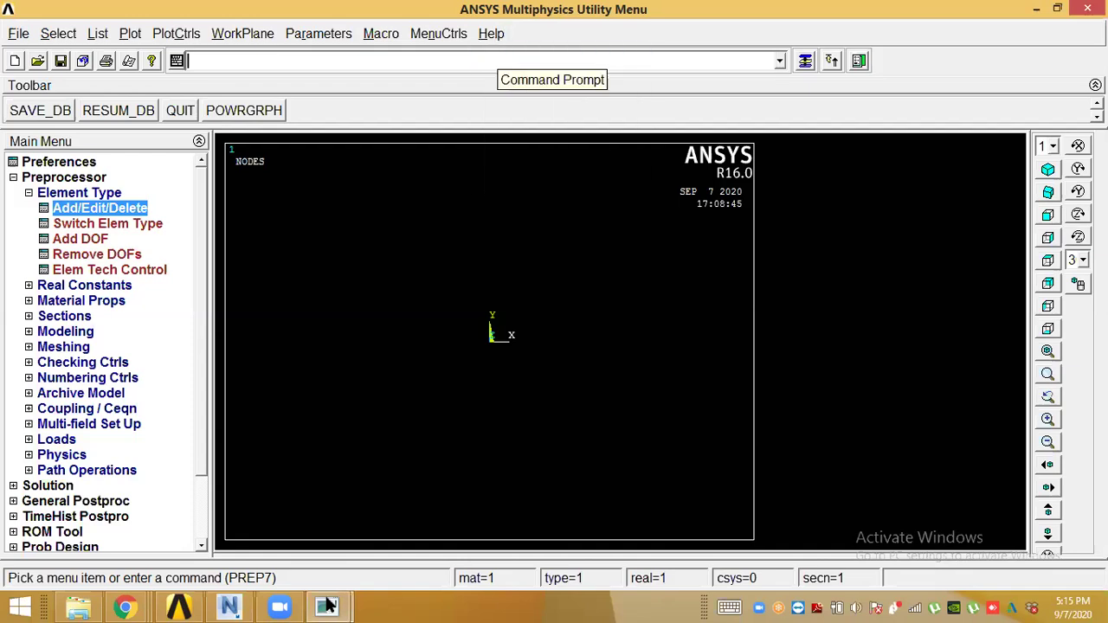
{"action": "mouse_move", "coordinate": [327, 605]}
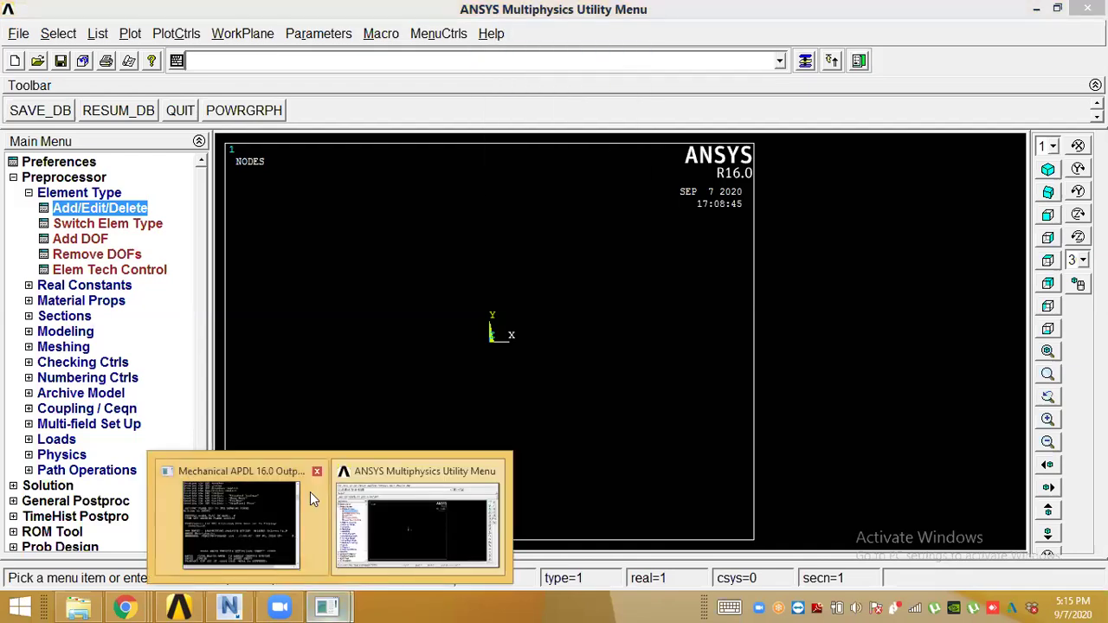
{"action": "left_click", "coordinate": [310, 495]}
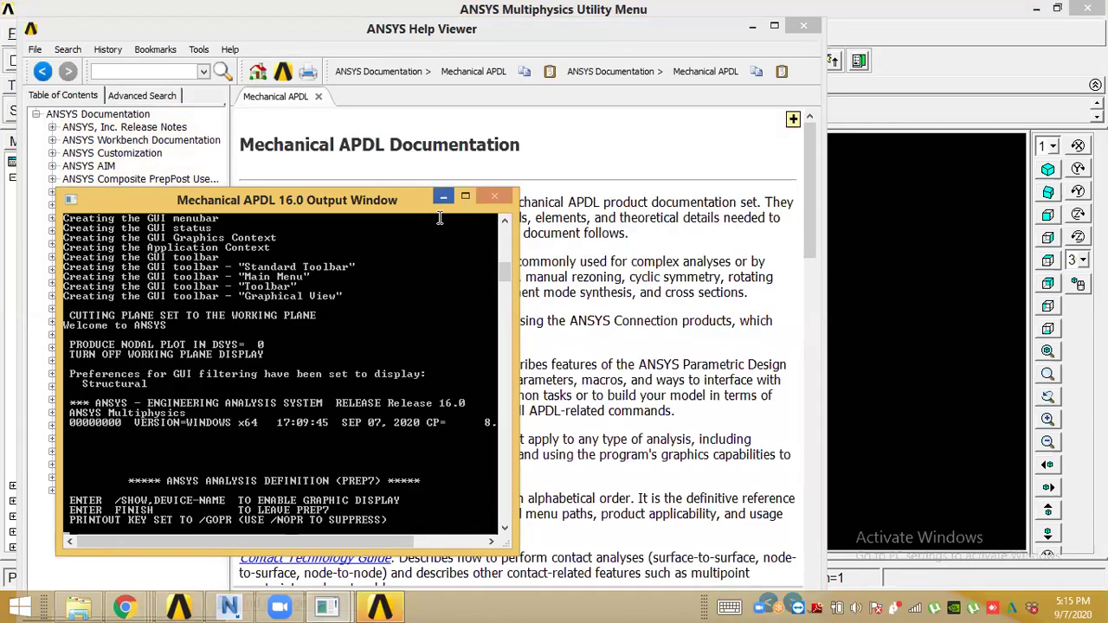
{"action": "left_click", "coordinate": [443, 196]}
- Search the help for "solid 186" and open the article "SOLID186 - 3-D 20-Node homogeneous/Layered Structural Solid"
{"action": "type", "text": "solid"}
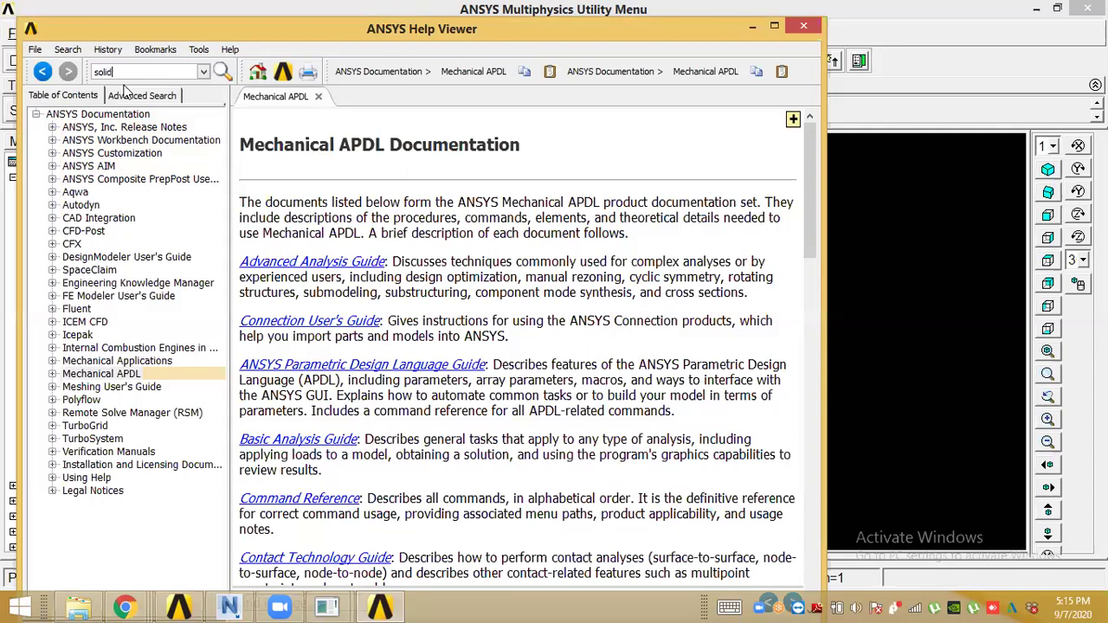
{"action": "type", "text": " 186"}
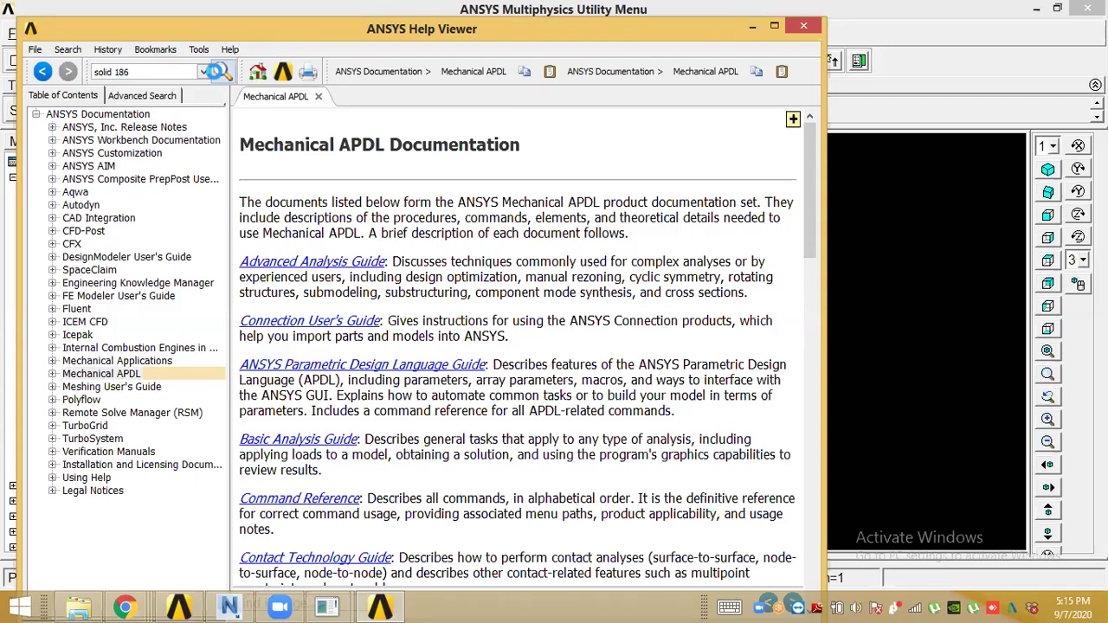
{"action": "left_click", "coordinate": [218, 71]}
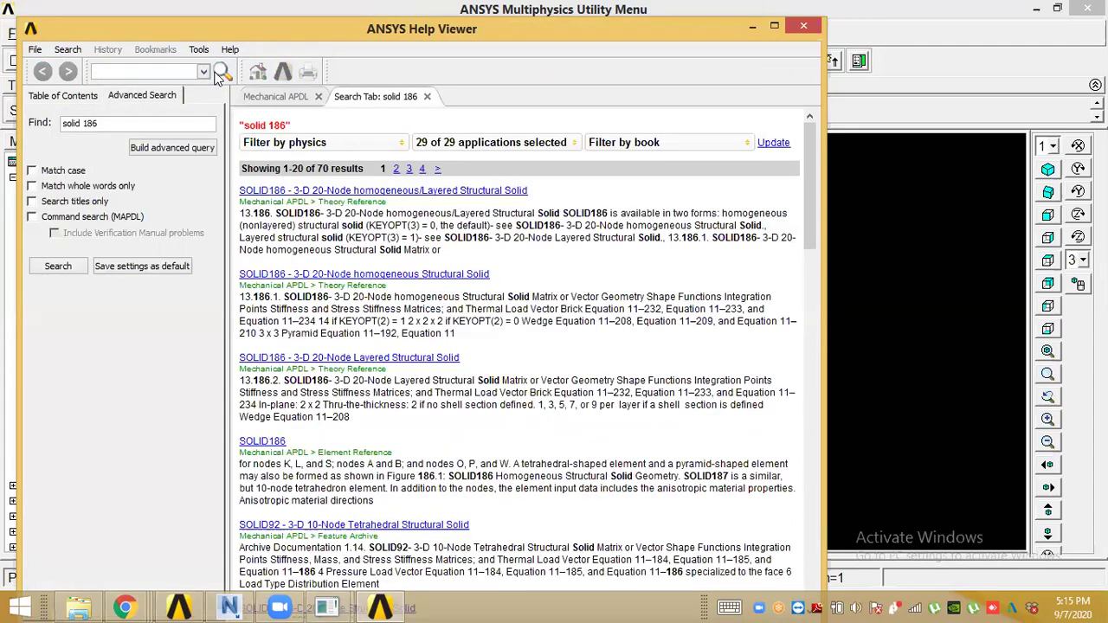
{"action": "left_click", "coordinate": [346, 191]}
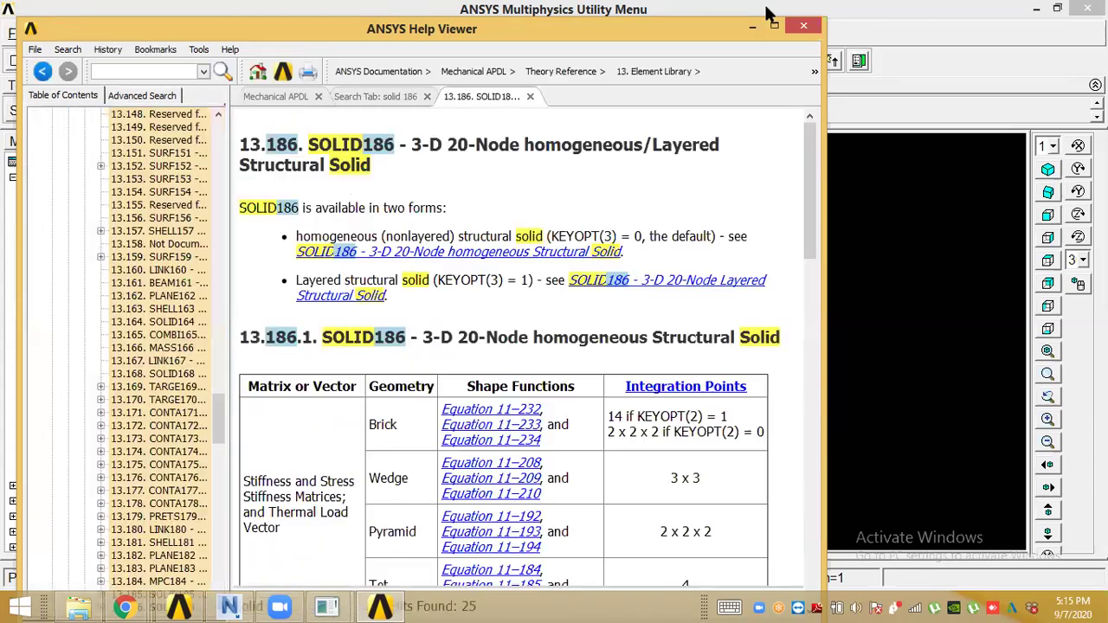
- Maximise the help viewer, read through the SOLID186 article, revisit the search results and Mechanical APDL page, and minimise the viewer
{"action": "left_click", "coordinate": [773, 26]}
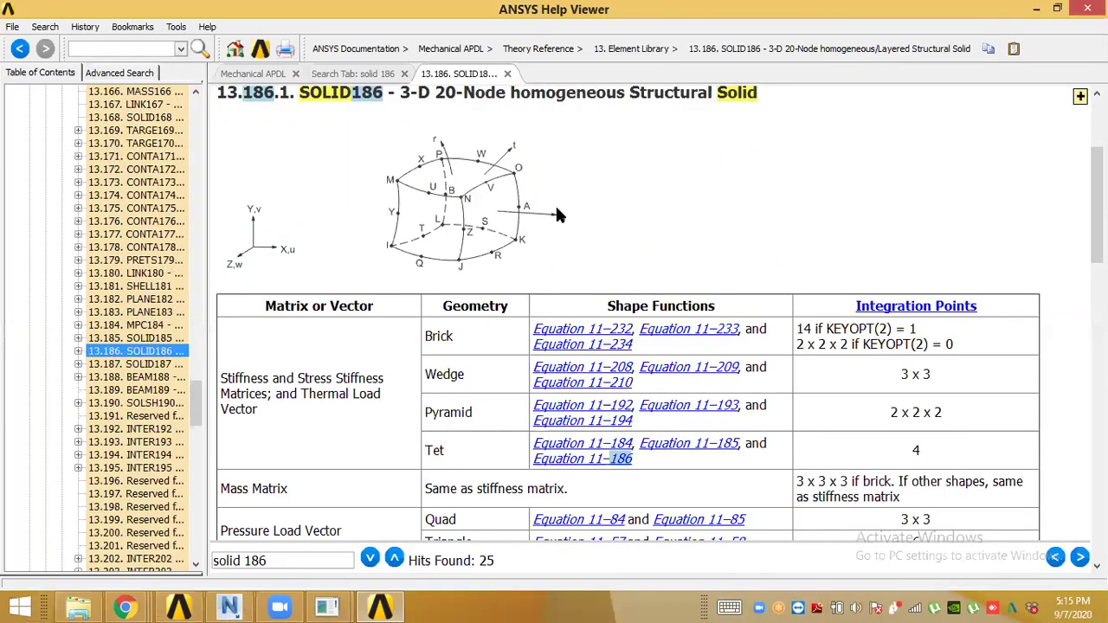
{"action": "scroll", "coordinate": [556, 215], "scroll_direction": "down", "scroll_amount": 12}
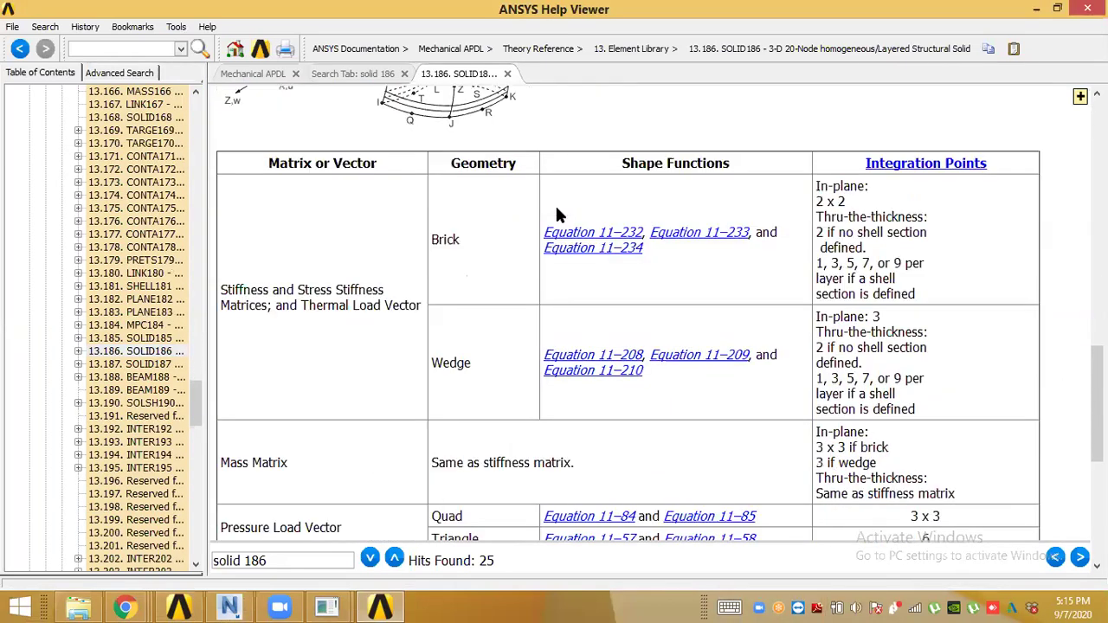
{"action": "scroll", "coordinate": [557, 215], "scroll_direction": "down", "scroll_amount": 8}
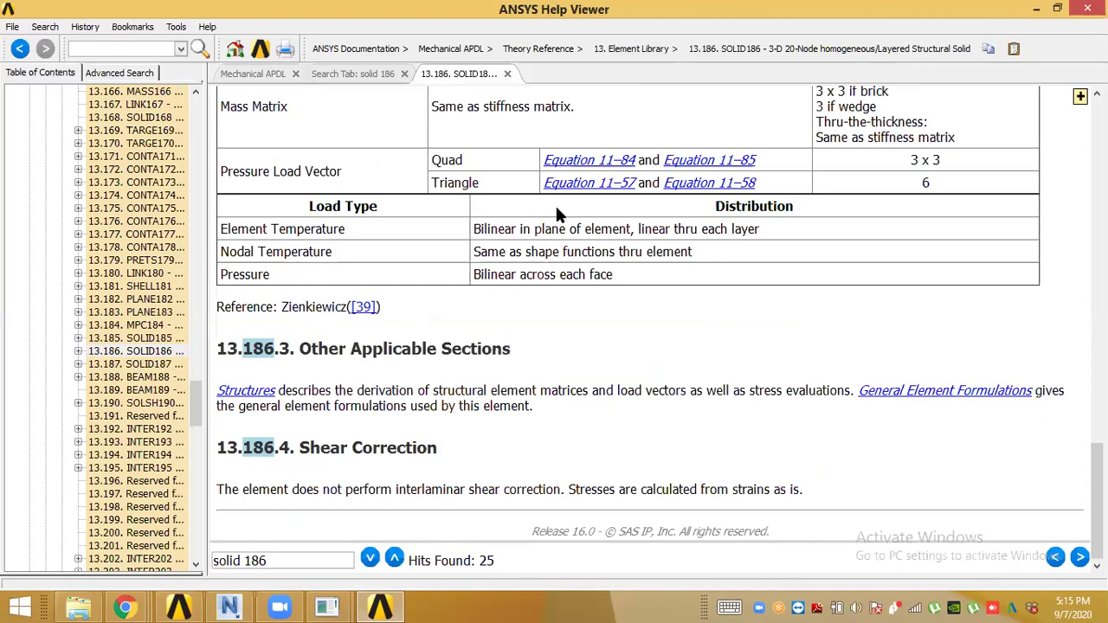
{"action": "scroll", "coordinate": [679, 415], "scroll_direction": "up", "scroll_amount": 1}
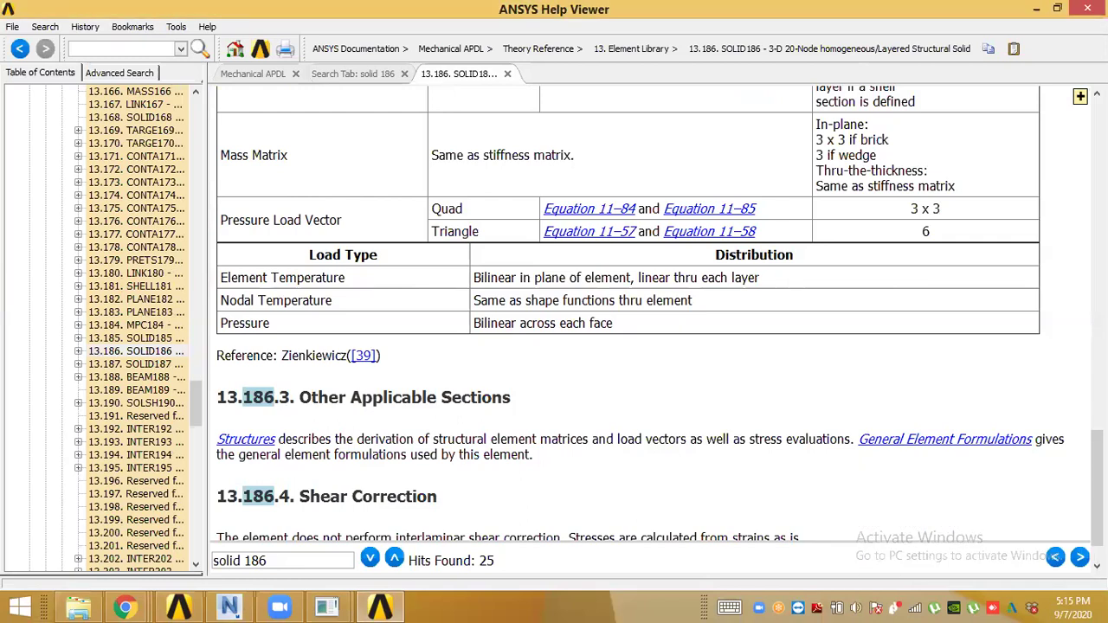
{"action": "left_click", "coordinate": [347, 73]}
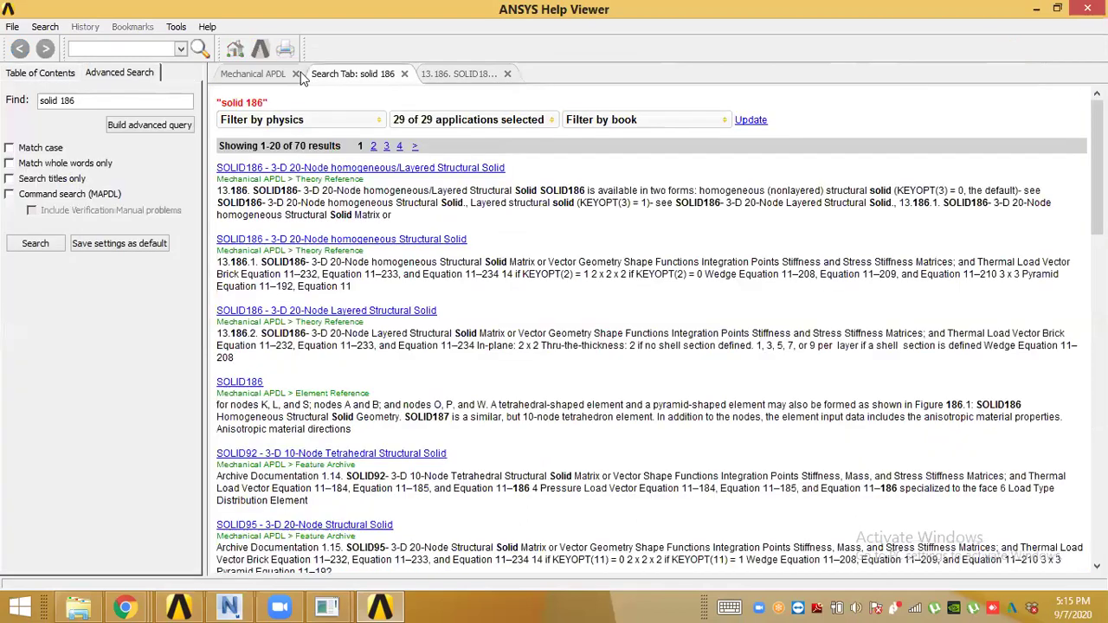
{"action": "left_click", "coordinate": [253, 74]}
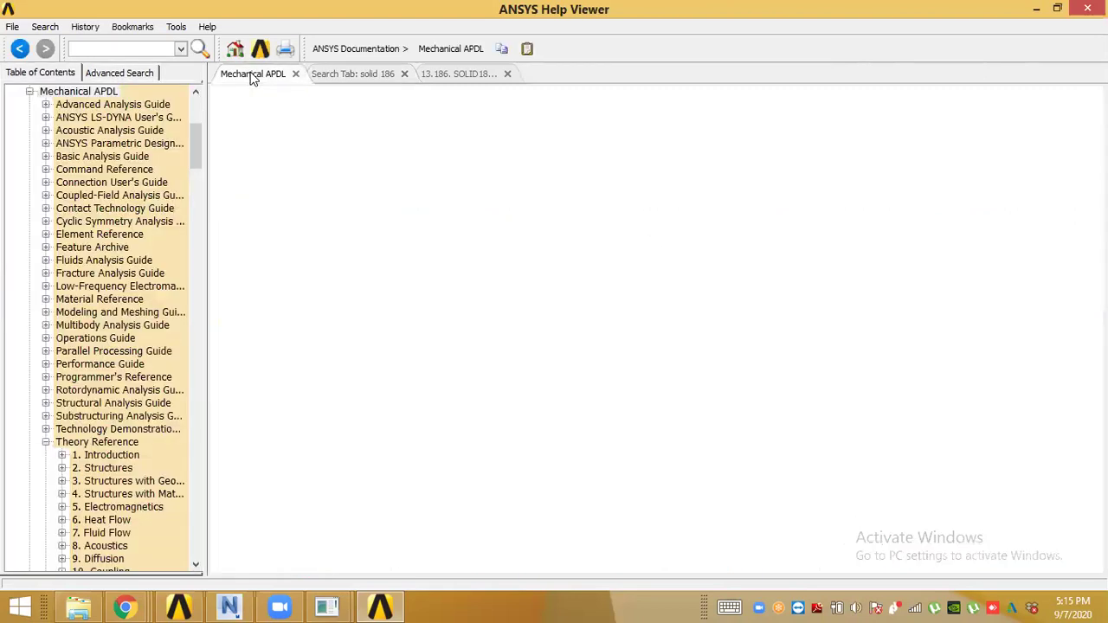
{"action": "left_click", "coordinate": [1034, 11]}
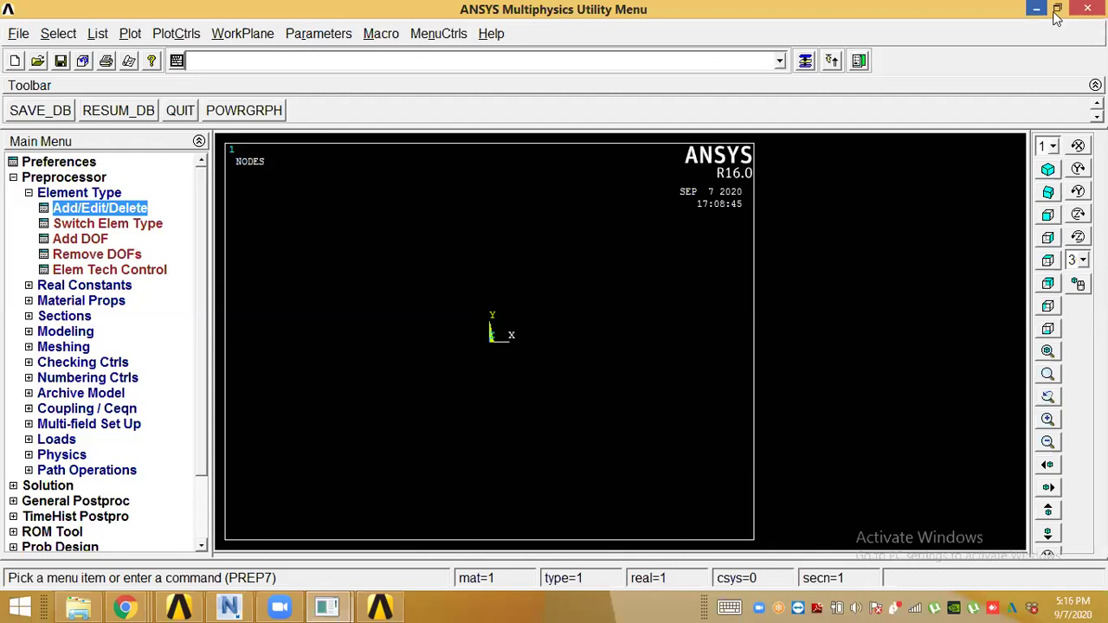
- Set the graphics view to isometric and examine the Element Type and Real Constants options of the Preprocessor
{"action": "left_click", "coordinate": [1050, 172]}
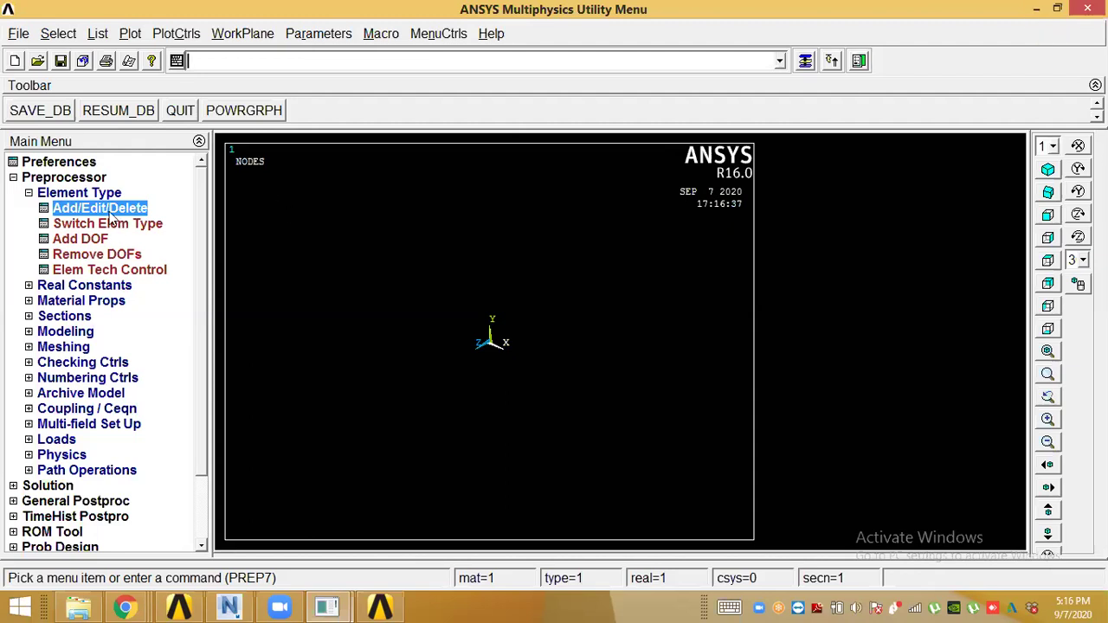
{"action": "left_click", "coordinate": [100, 285]}
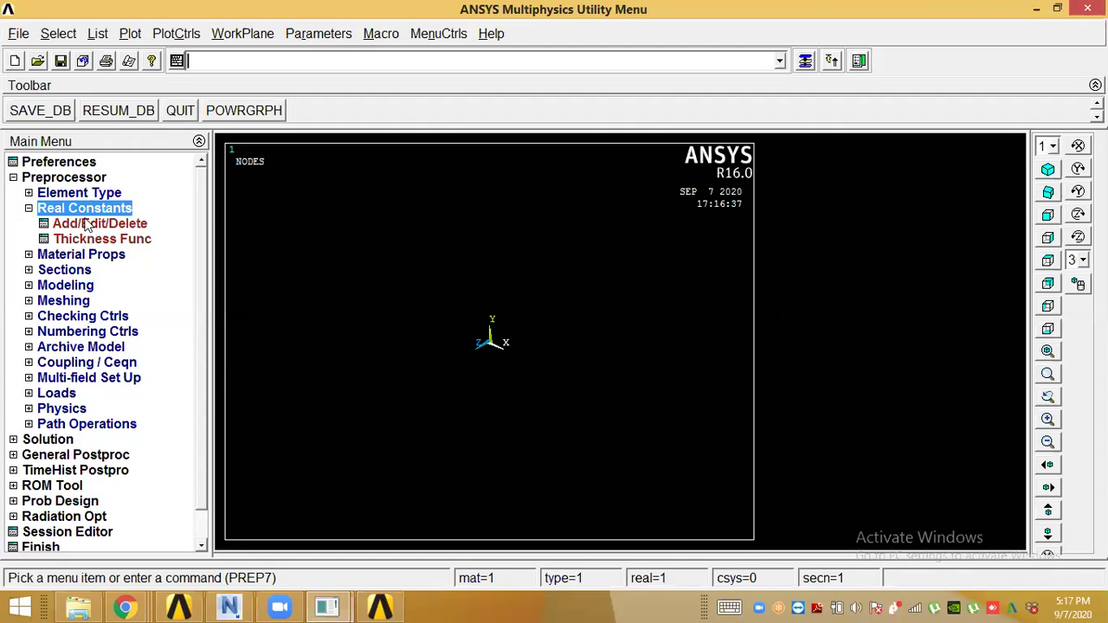
{"action": "left_click", "coordinate": [82, 221]}
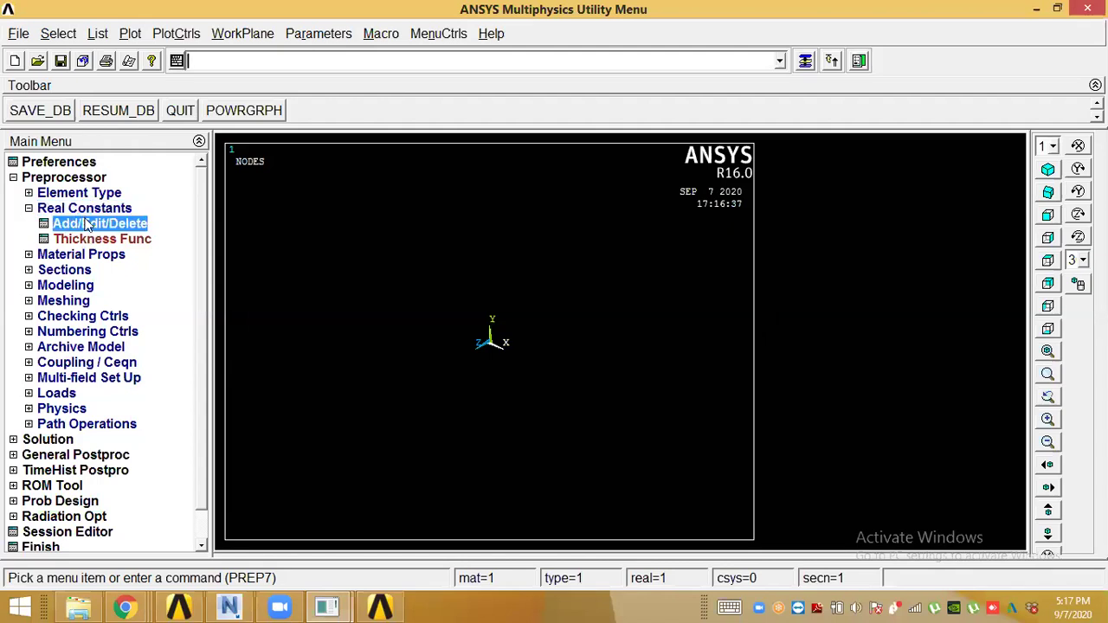
{"action": "left_click", "coordinate": [269, 91]}
{"action": "left_click", "coordinate": [73, 194]}
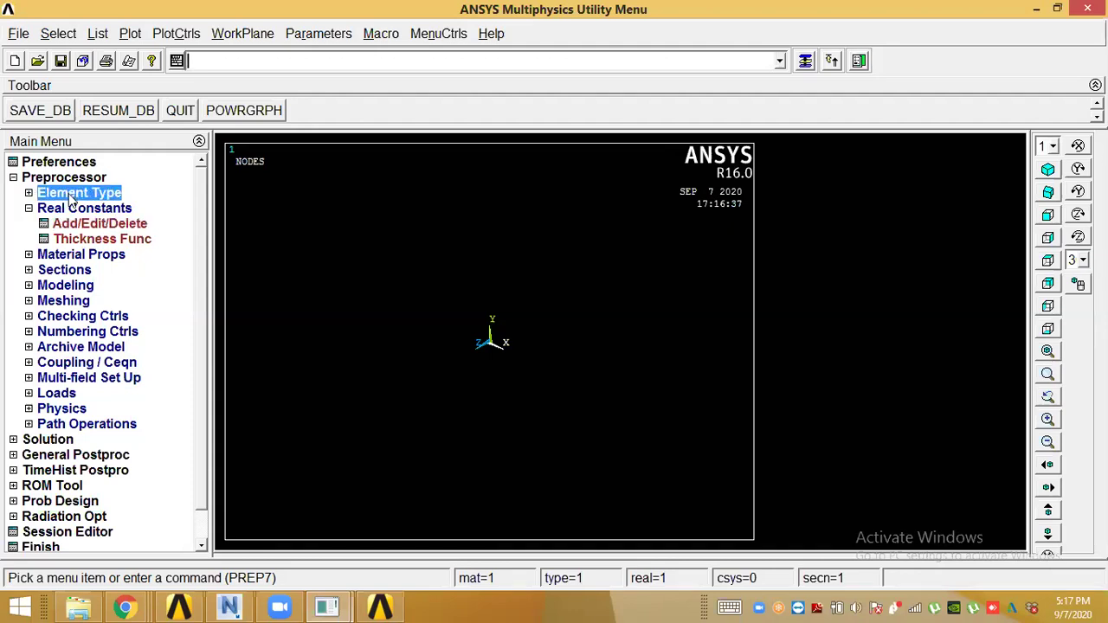
{"action": "left_click", "coordinate": [60, 289]}
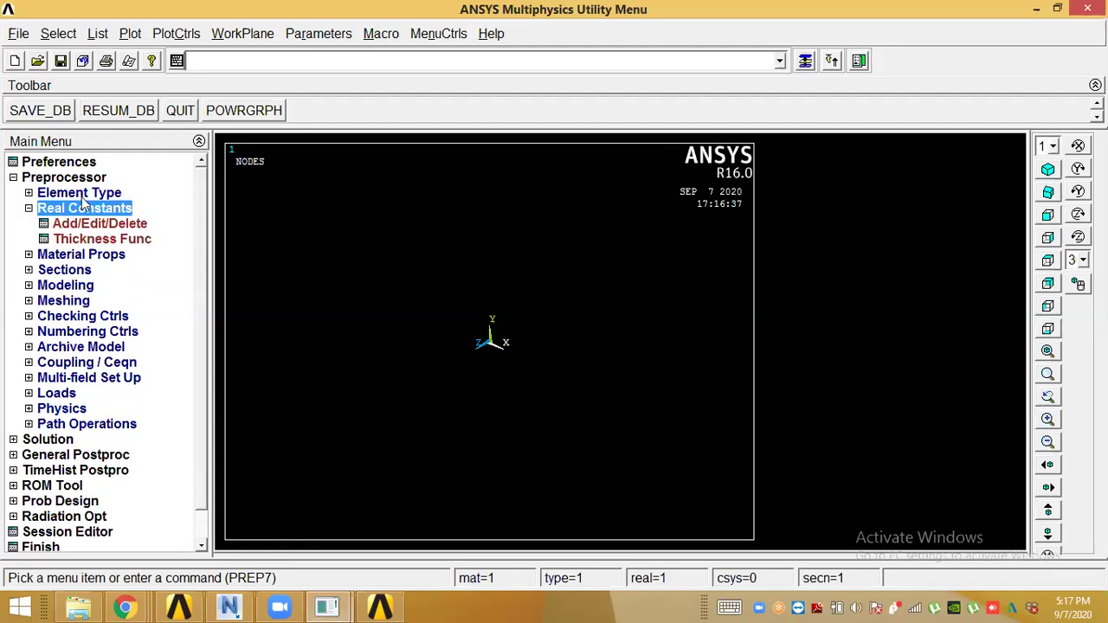
{"action": "left_click", "coordinate": [75, 191]}
{"action": "left_click", "coordinate": [80, 286]}
- Expand Material Props and its Material Library options, and open the Material Models definition
{"action": "left_click", "coordinate": [94, 256]}
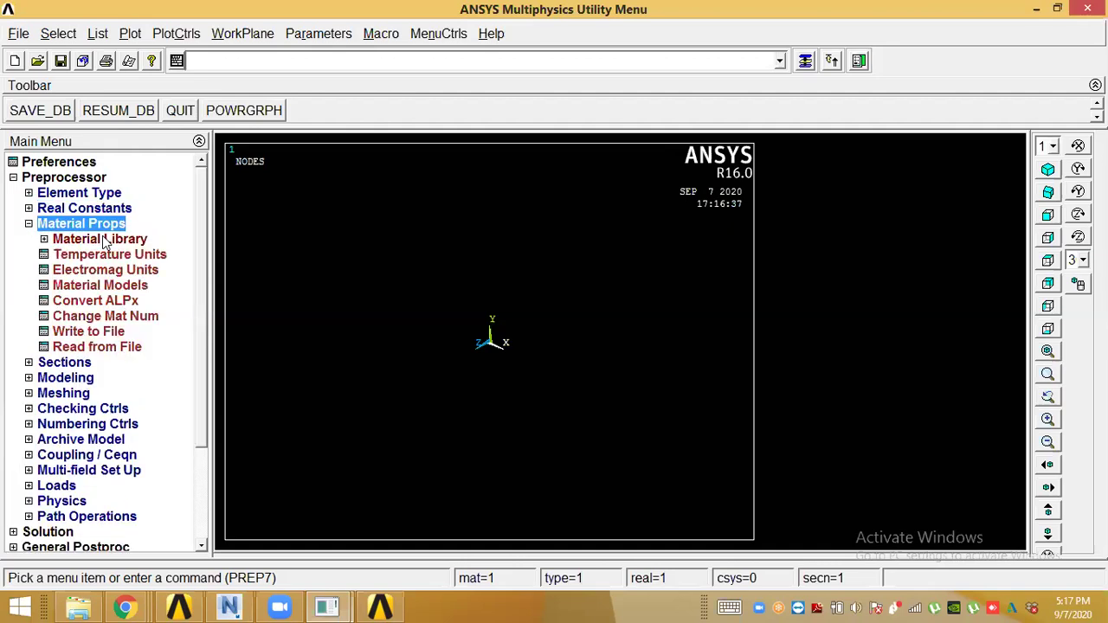
{"action": "left_click", "coordinate": [105, 240]}
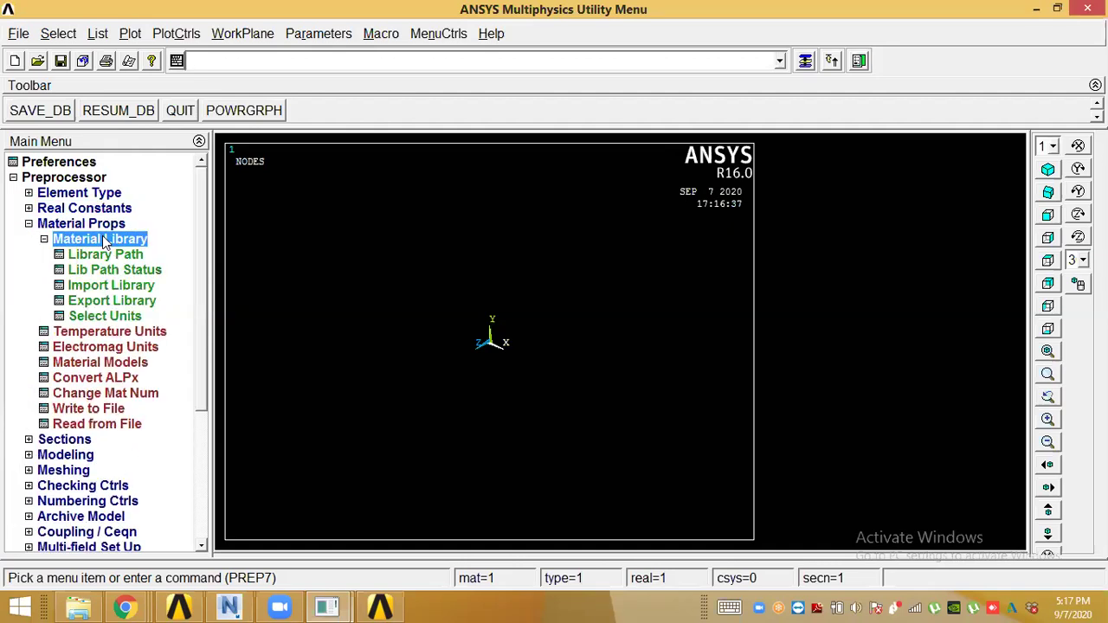
{"action": "double_click", "coordinate": [111, 364]}
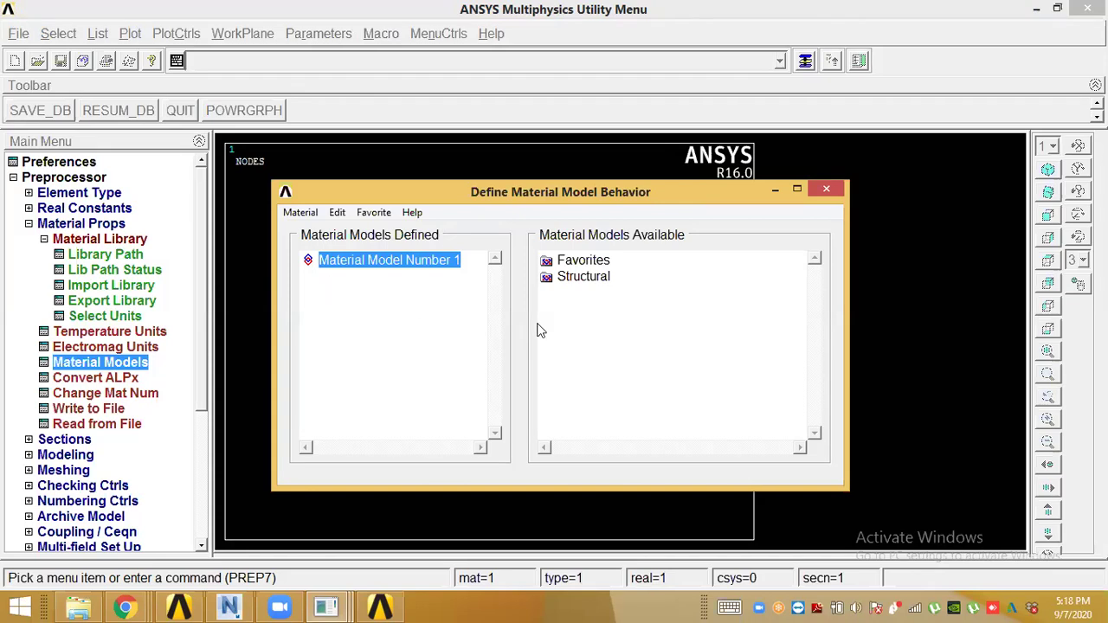
- Add a structural linear elastic isotropic model to Material Model Number 1 with EX and PRXY left blank, and expand the Nonlinear models
{"action": "double_click", "coordinate": [588, 276]}
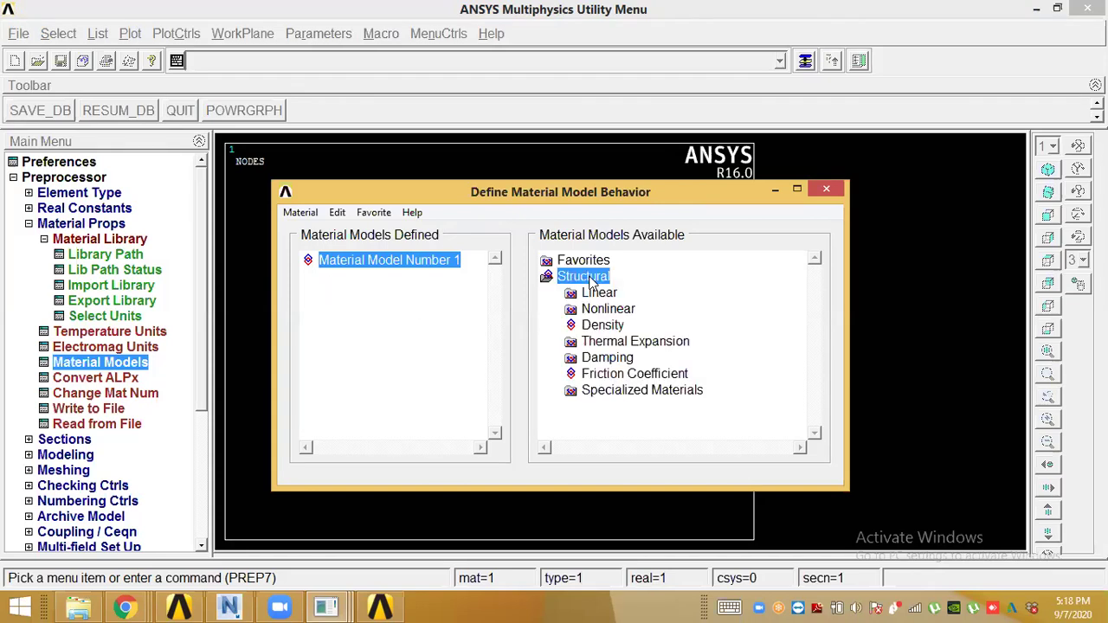
{"action": "double_click", "coordinate": [598, 293]}
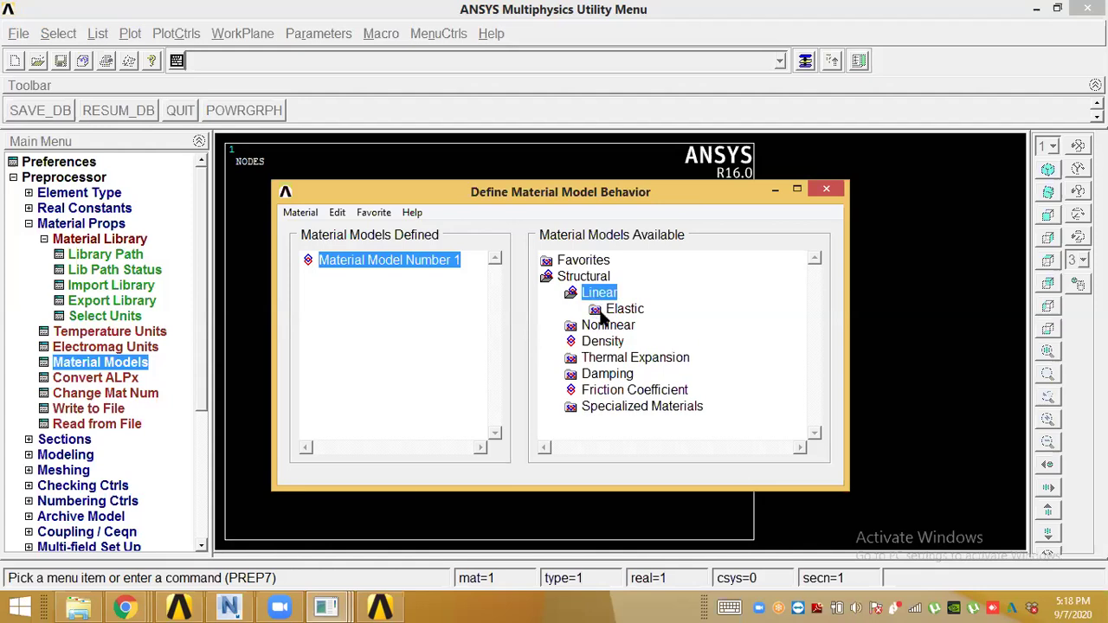
{"action": "double_click", "coordinate": [622, 309]}
{"action": "double_click", "coordinate": [651, 323]}
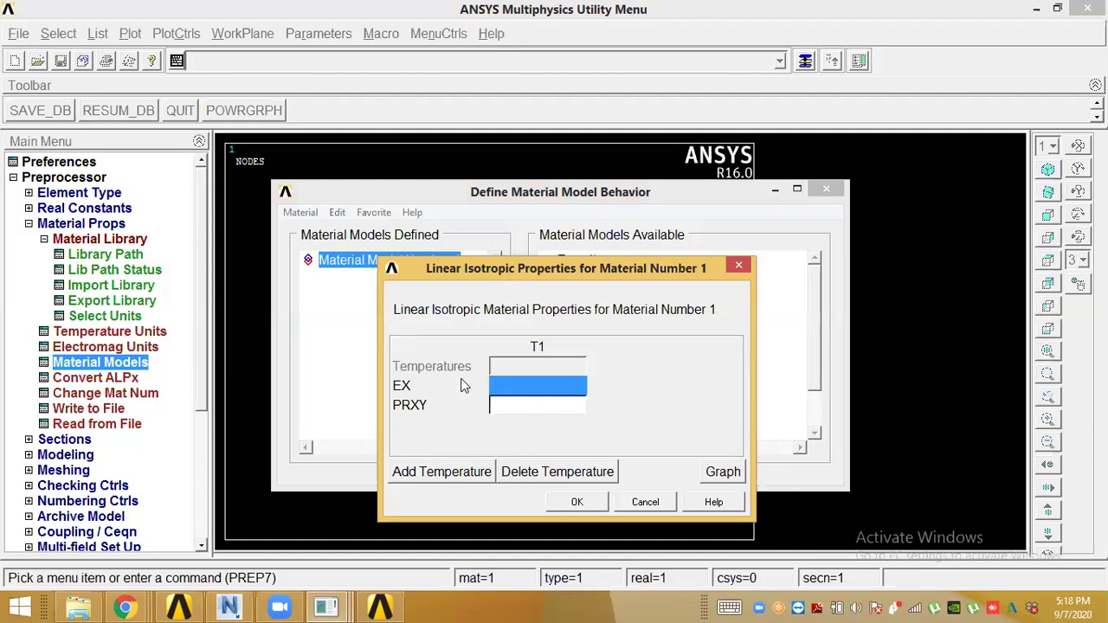
{"action": "left_click", "coordinate": [576, 502]}
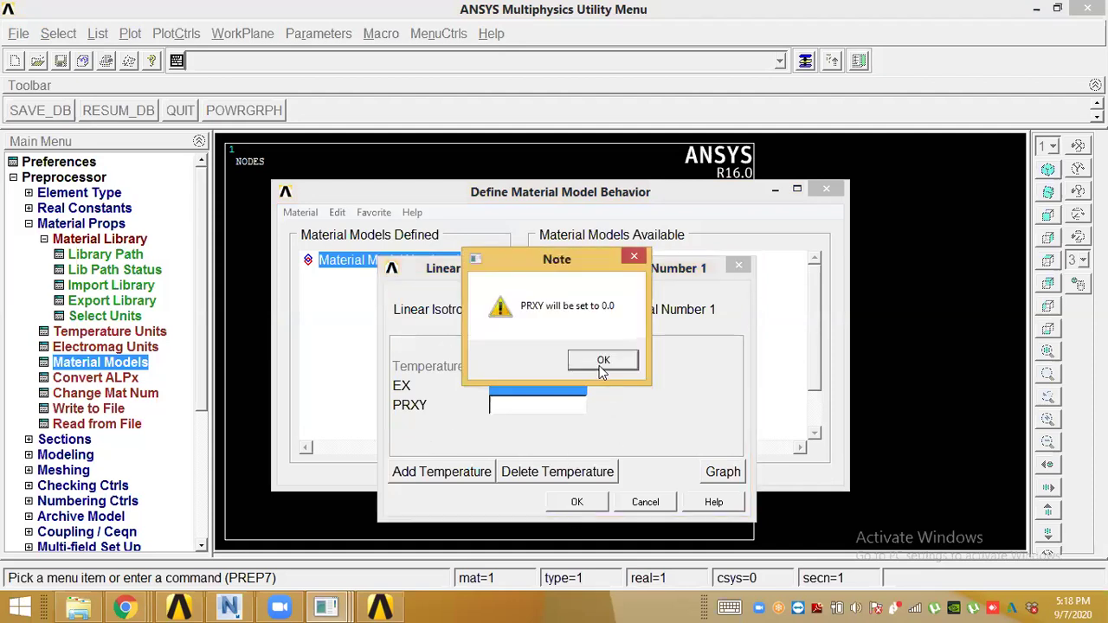
{"action": "left_click", "coordinate": [601, 364]}
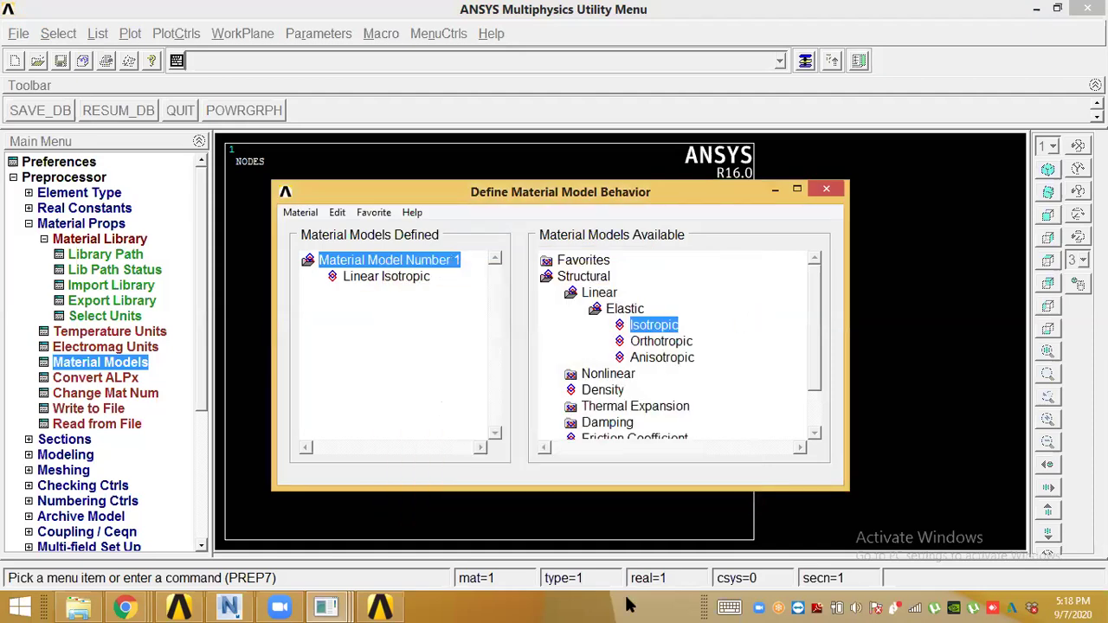
{"action": "double_click", "coordinate": [611, 373]}
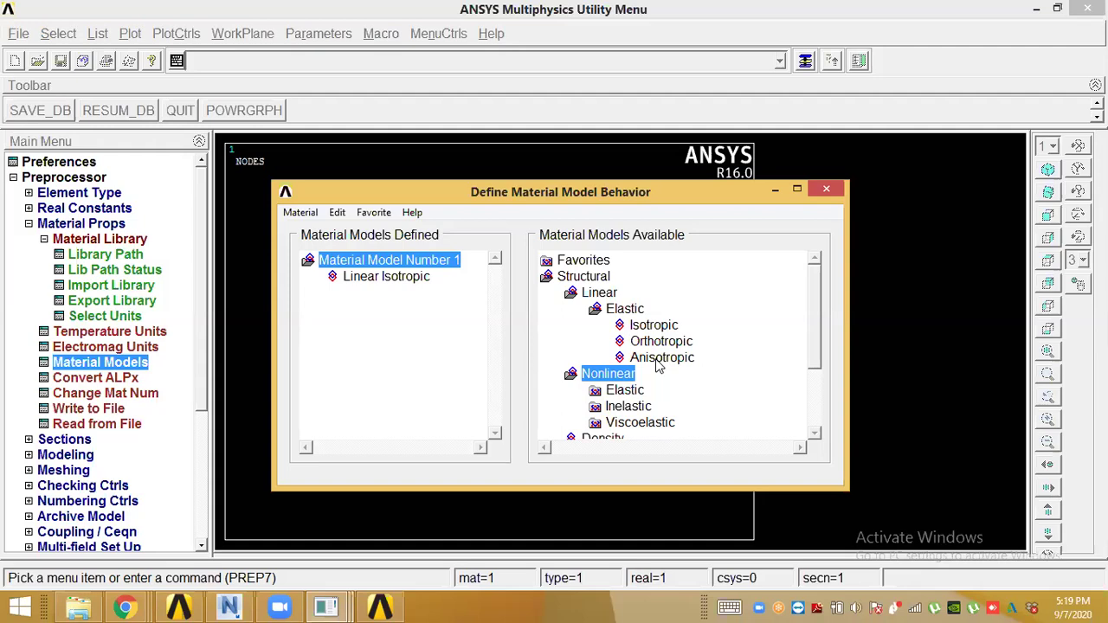
- Switch to File Explorer and search New Volume (D:) for "bullet in rubber"
{"action": "left_click", "coordinate": [78, 606]}
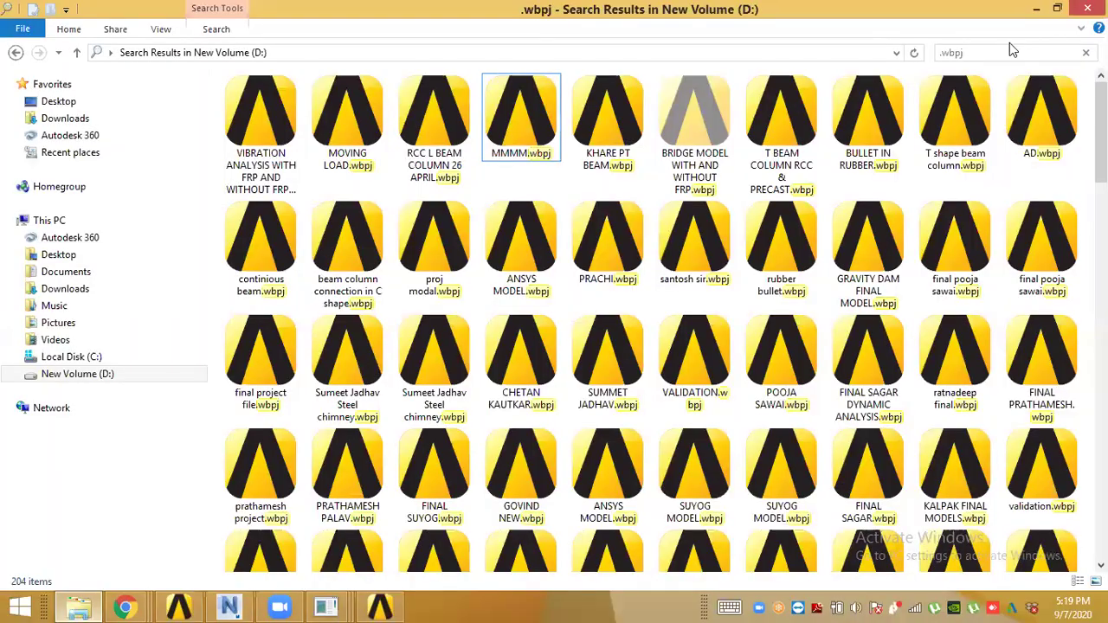
{"action": "left_click", "coordinate": [975, 53]}
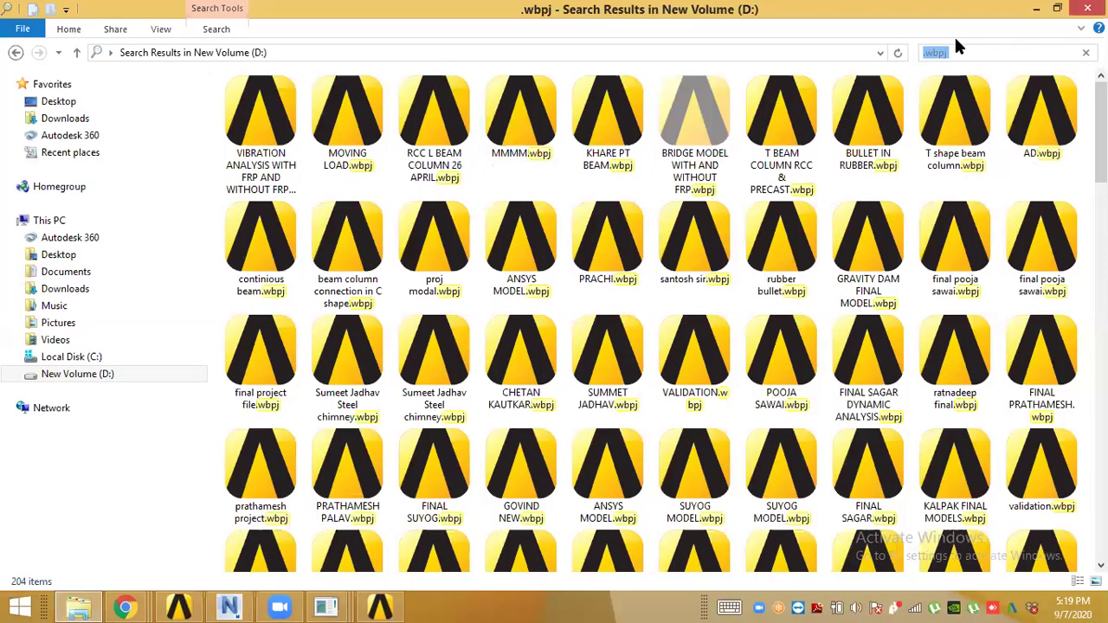
{"action": "key", "text": "BackSpace"}
{"action": "type", "text": "bul"}
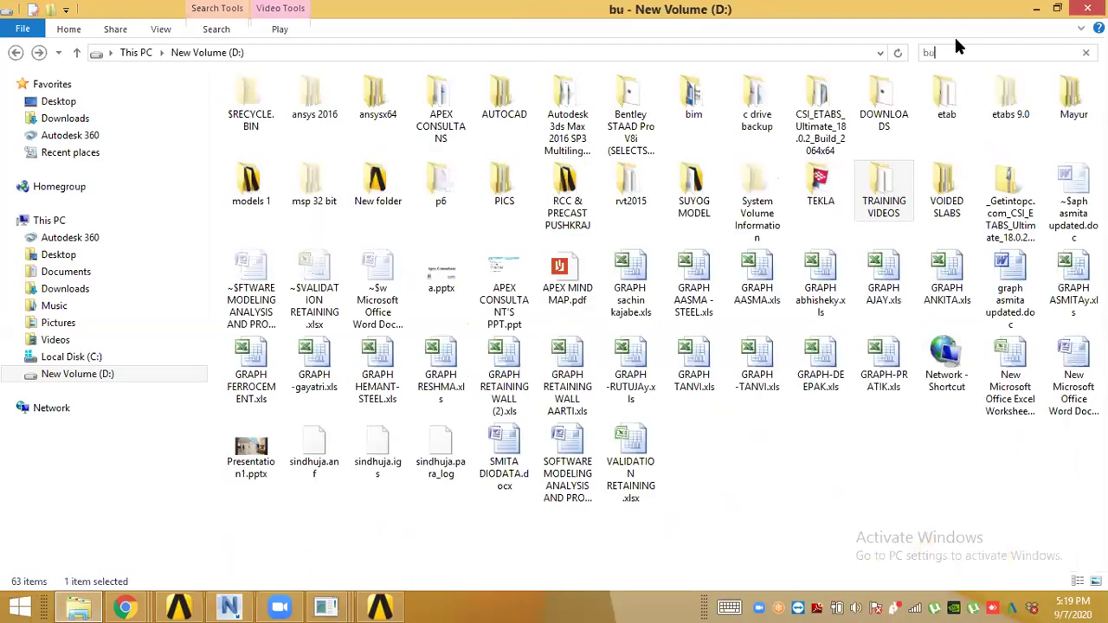
{"action": "type", "text": "l"}
{"action": "key", "text": "Down"}
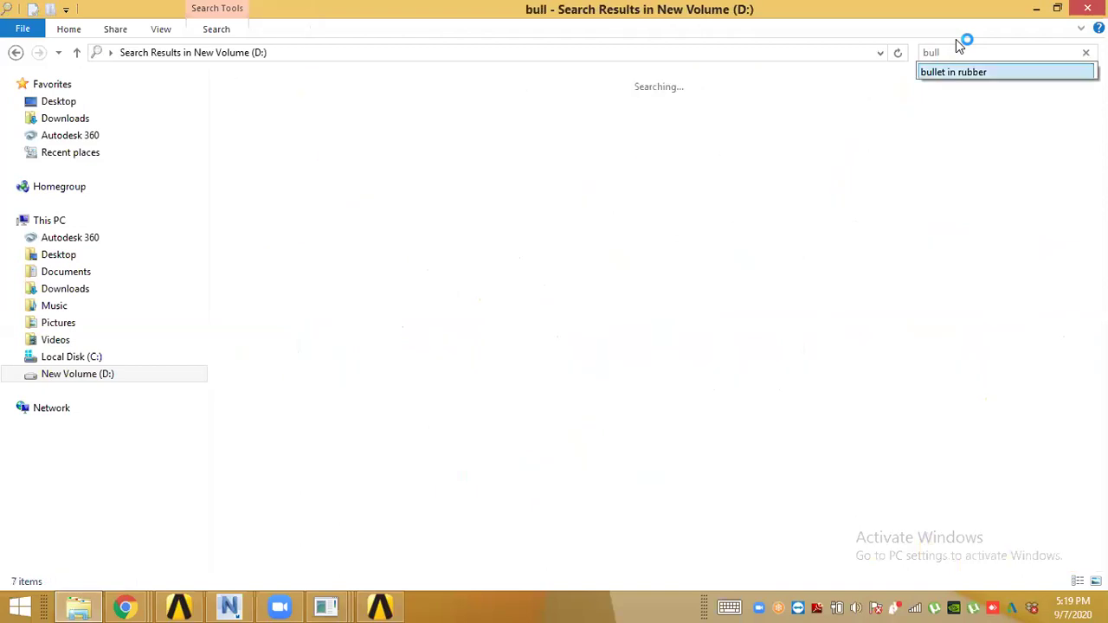
{"action": "key", "text": "Return"}
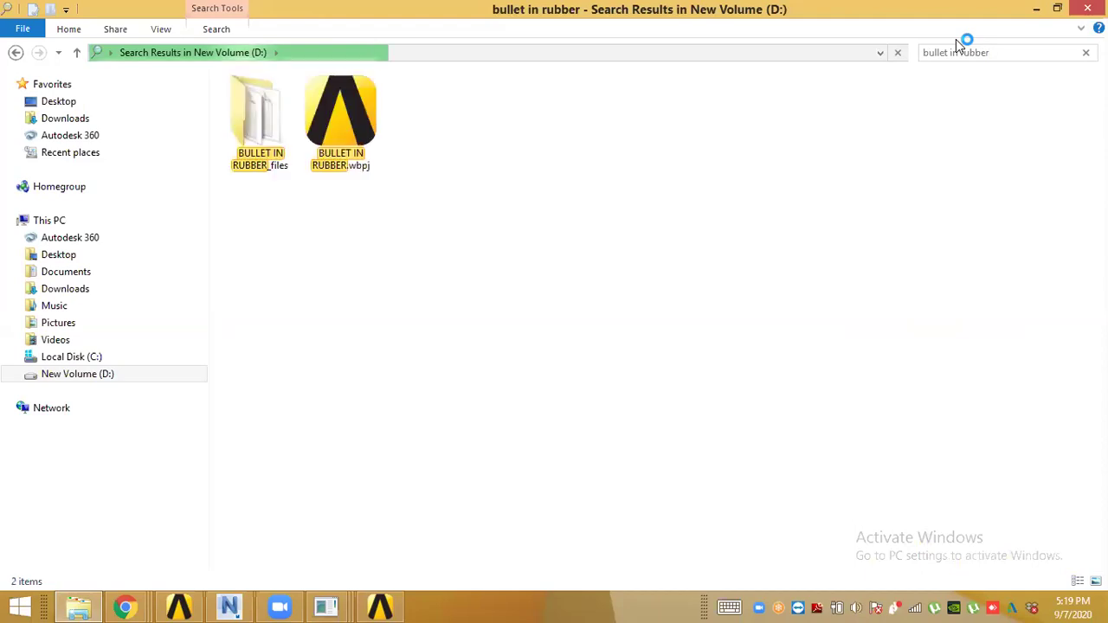
- Open BULLET IN RUBBER.wbpj in Workbench, bring up the Define Material Model Behavior window while it loads, and unlock the project
{"action": "left_click", "coordinate": [329, 148]}
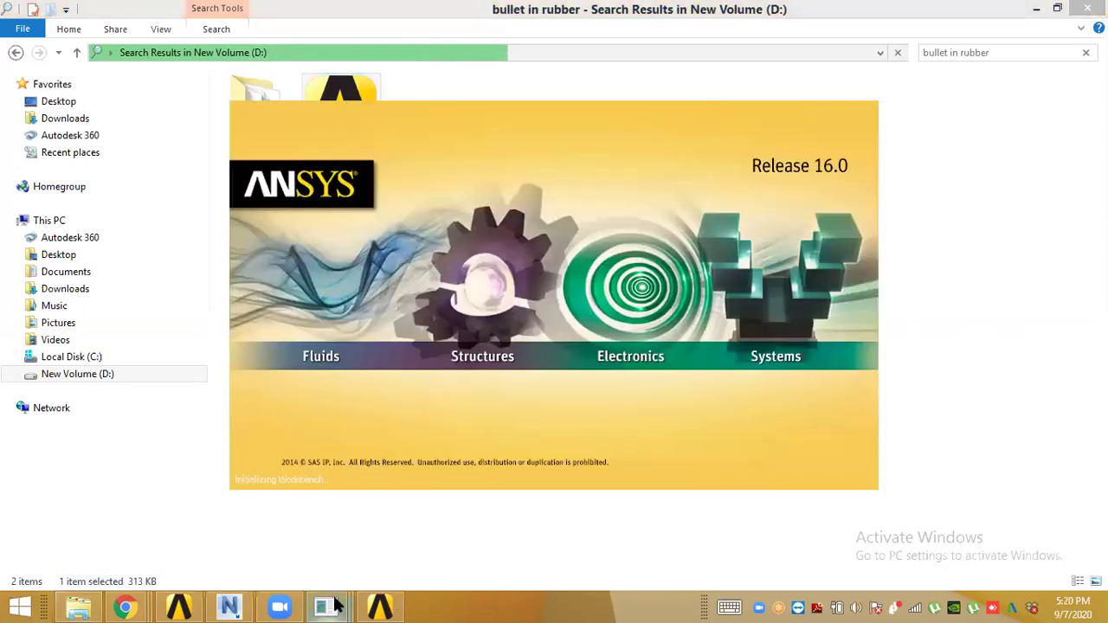
{"action": "mouse_move", "coordinate": [336, 606]}
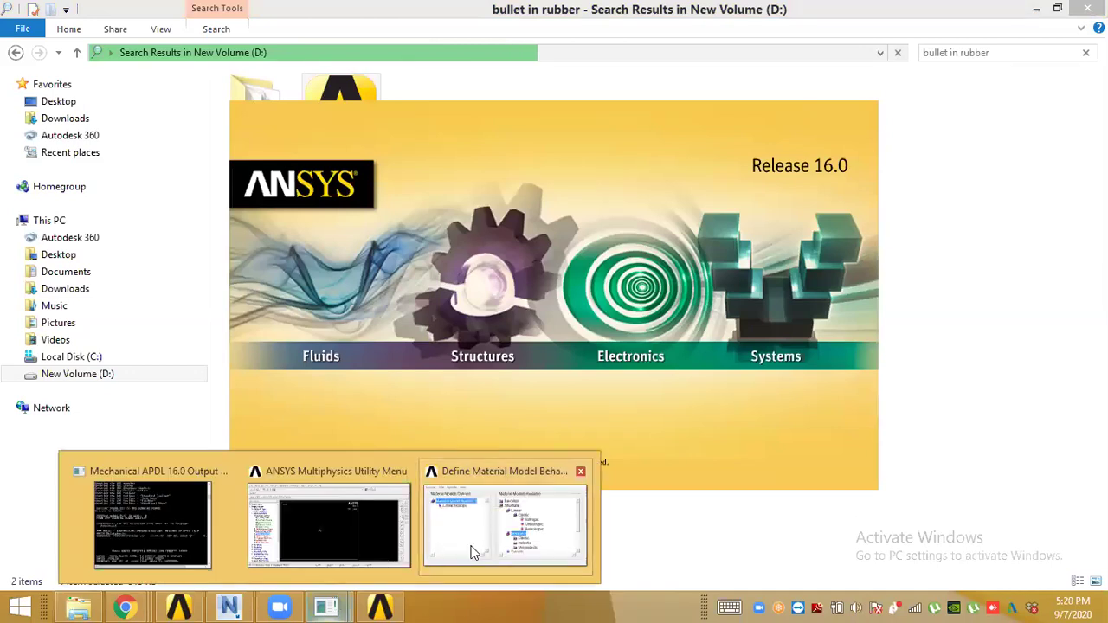
{"action": "mouse_move", "coordinate": [472, 552]}
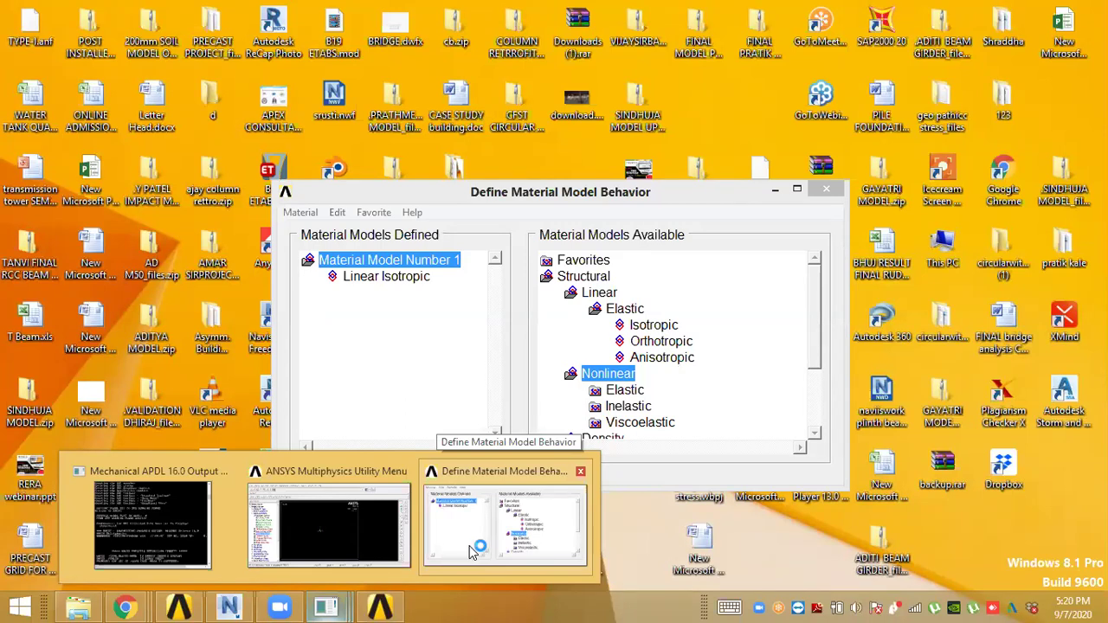
{"action": "left_click", "coordinate": [472, 552]}
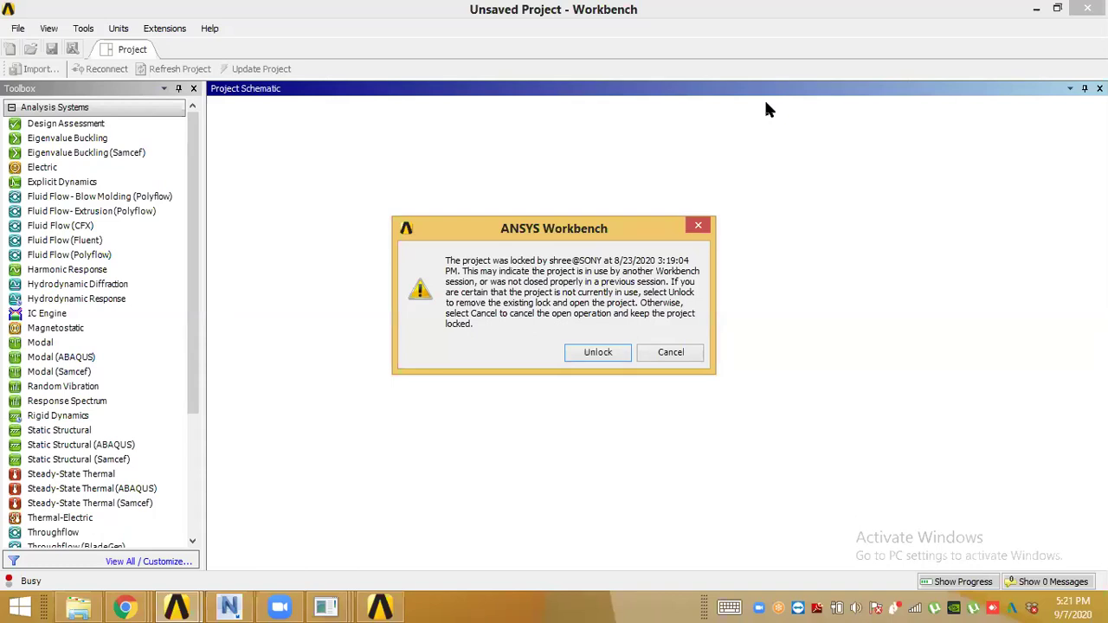
{"action": "left_click", "coordinate": [598, 352]}
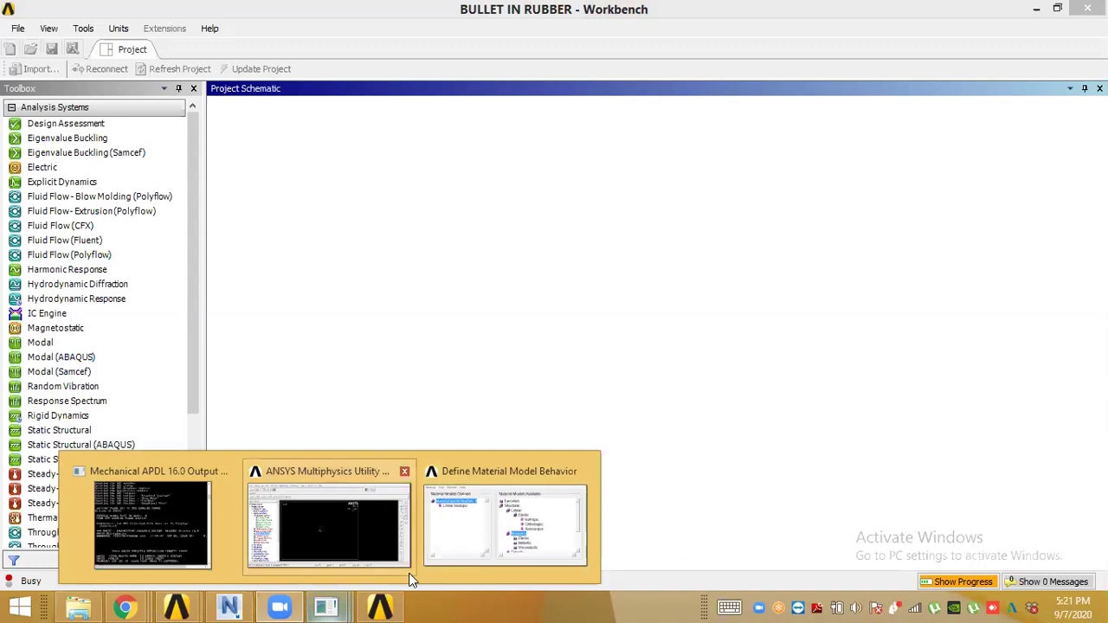
- Glance at the Mechanical APDL documentation, minimise it, and examine the analysis systems in the BULLET IN RUBBER project schematic
{"action": "mouse_move", "coordinate": [379, 606]}
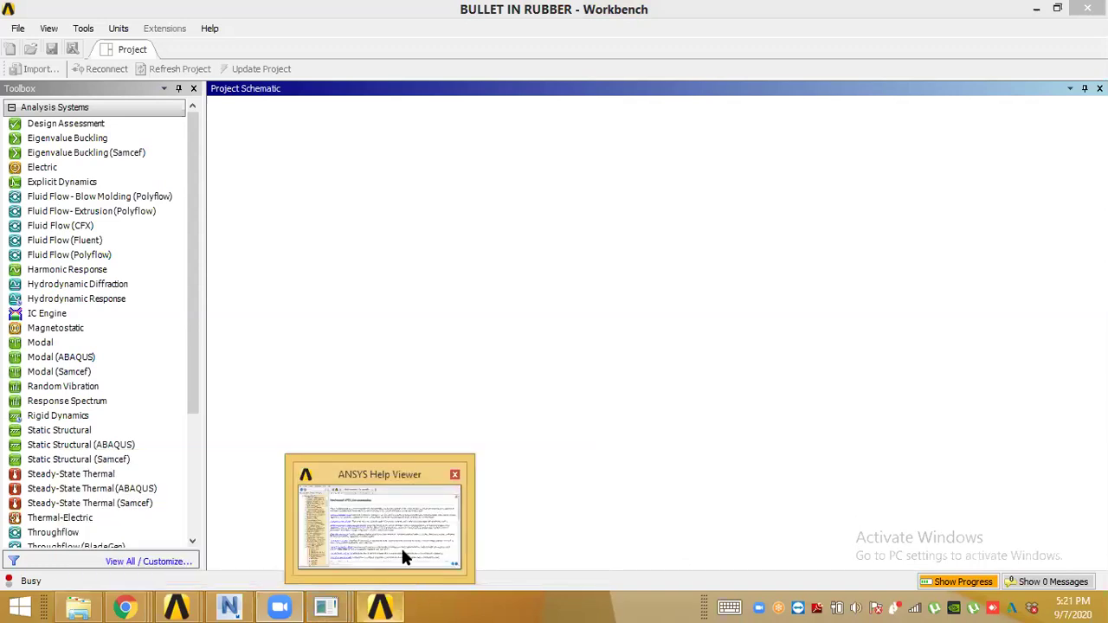
{"action": "left_click", "coordinate": [385, 568]}
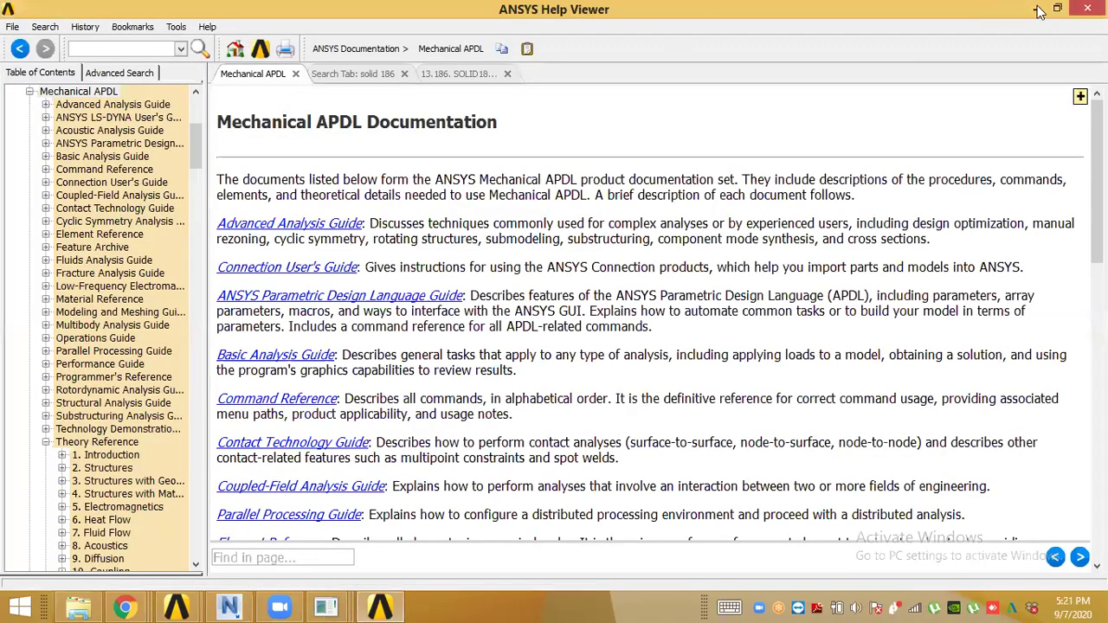
{"action": "left_click", "coordinate": [1038, 7]}
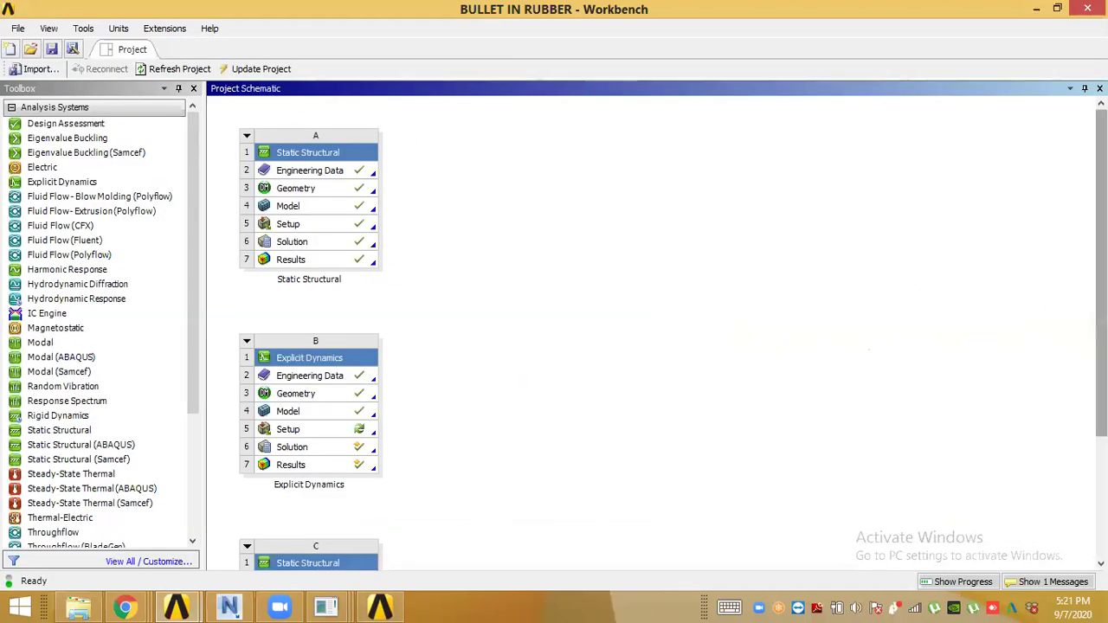
{"action": "scroll", "coordinate": [649, 329], "scroll_direction": "down", "scroll_amount": 4}
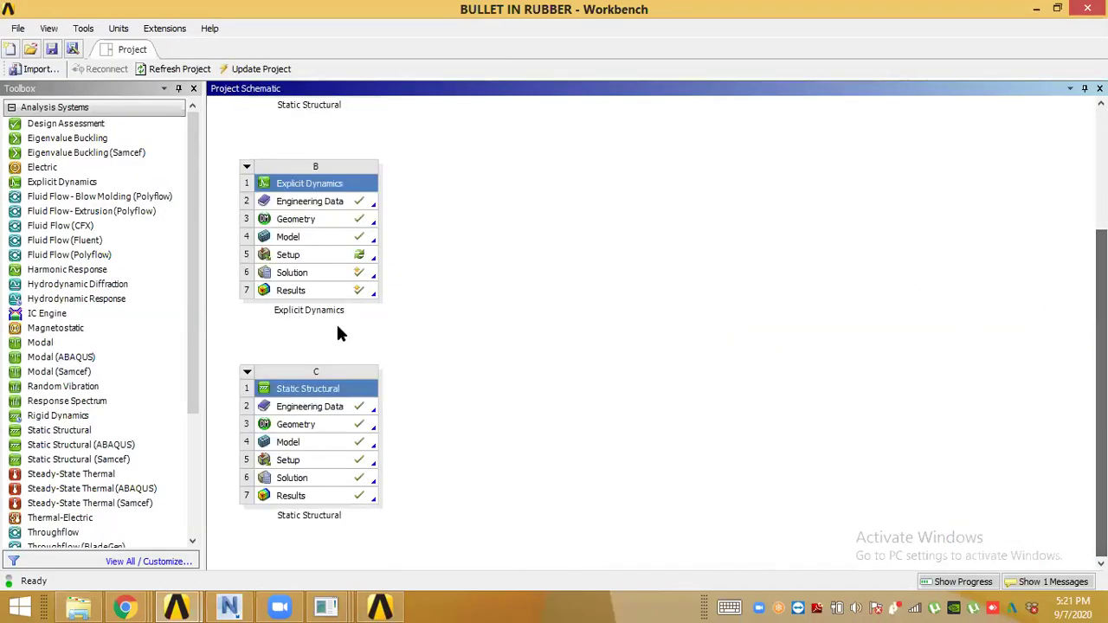
- Open the Explicit Dynamics model in Mechanical and display its Total Deformation result
{"action": "left_click", "coordinate": [317, 242]}
{"action": "double_click", "coordinate": [317, 244]}
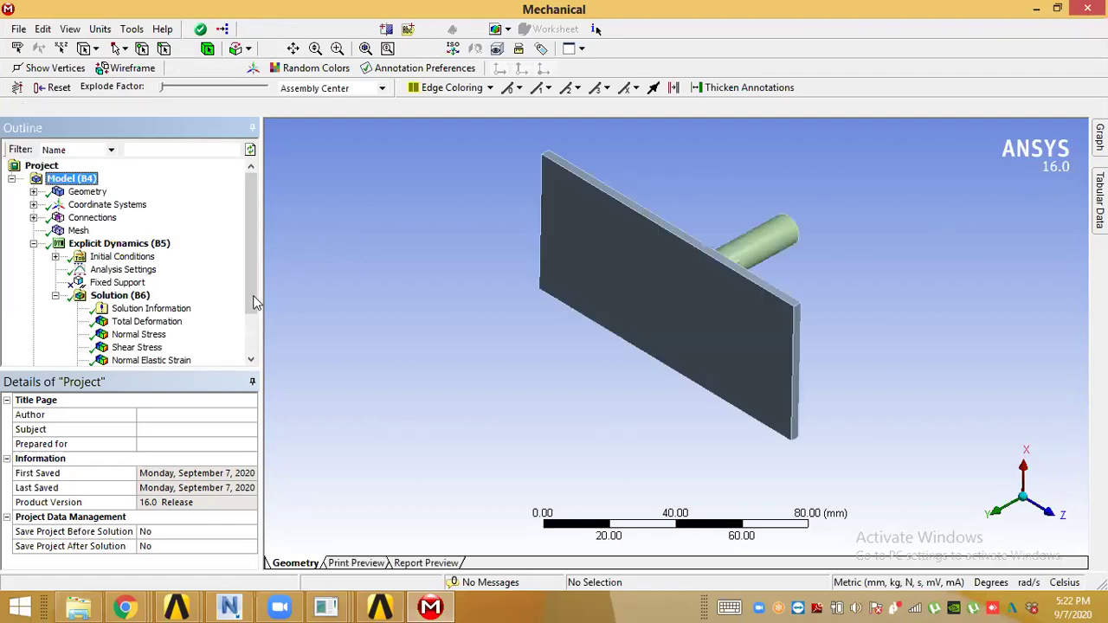
{"action": "scroll", "coordinate": [219, 281], "scroll_direction": "down", "scroll_amount": 2}
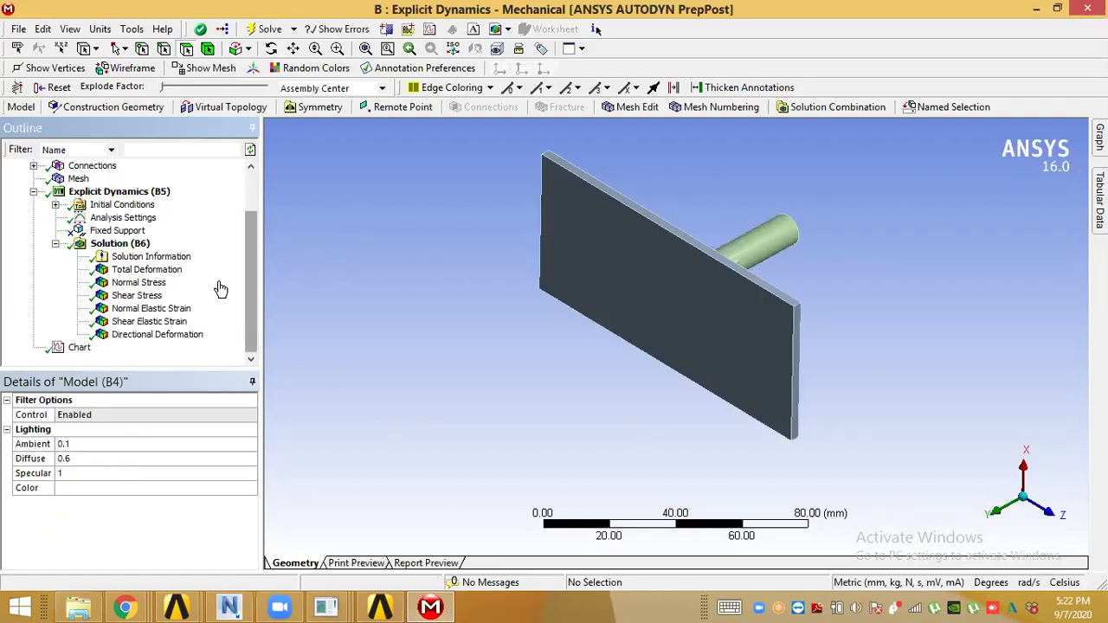
{"action": "left_click", "coordinate": [147, 270]}
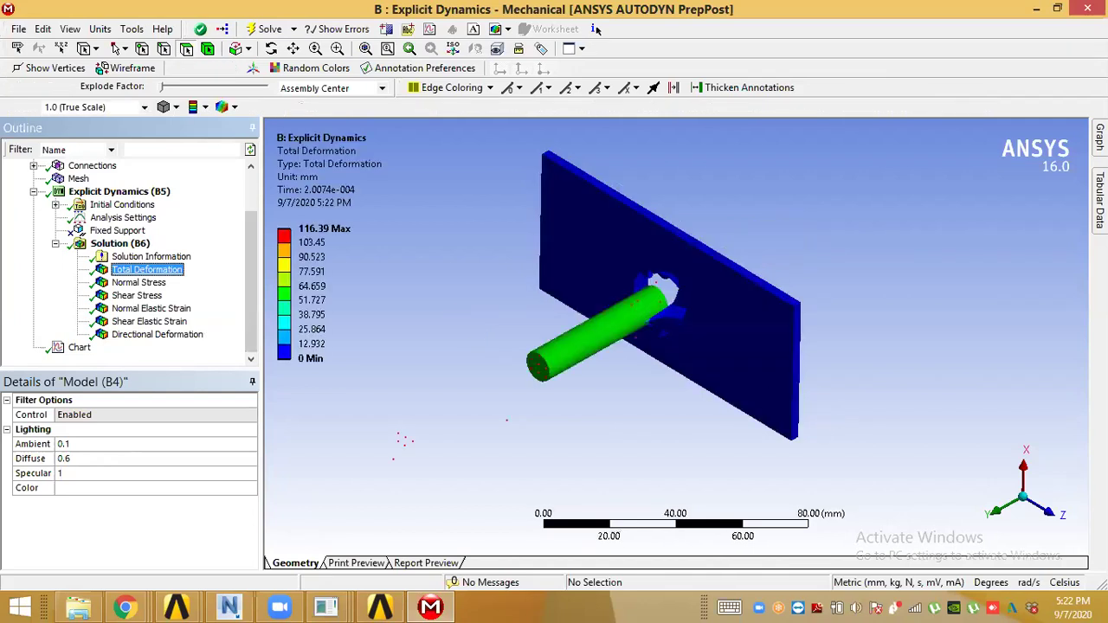
{"action": "left_click_drag", "start_coordinate": [770, 403], "coordinate": [745, 381]}
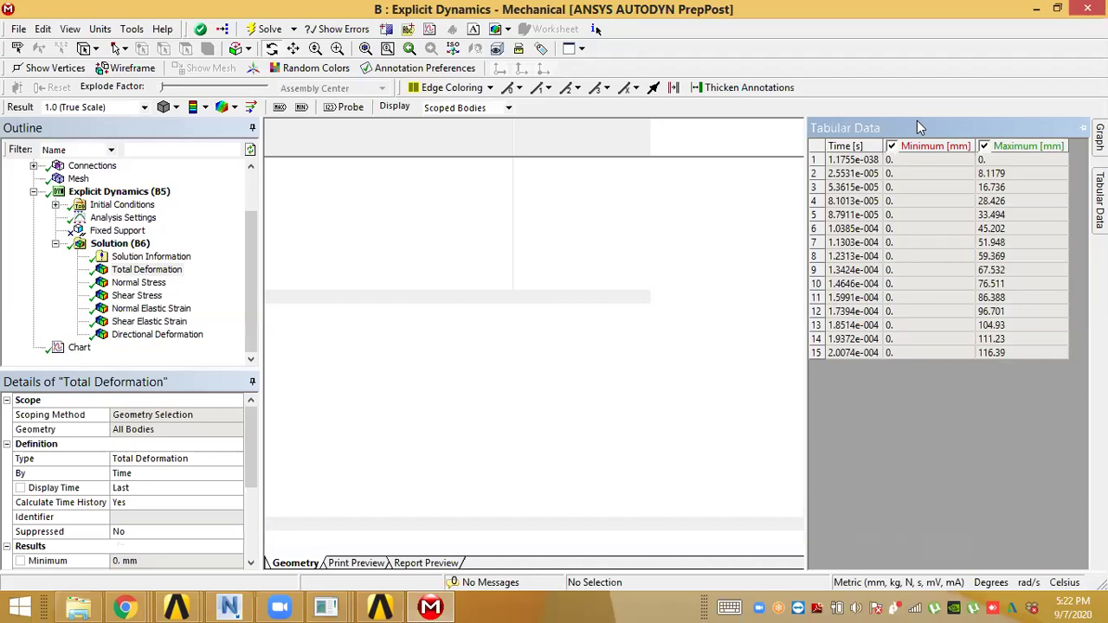
- Keep the graph and tabular data docked, play and pause the total deformation animation, inspect the perforated plate, and minimise Mechanical
{"action": "left_click", "coordinate": [1084, 128]}
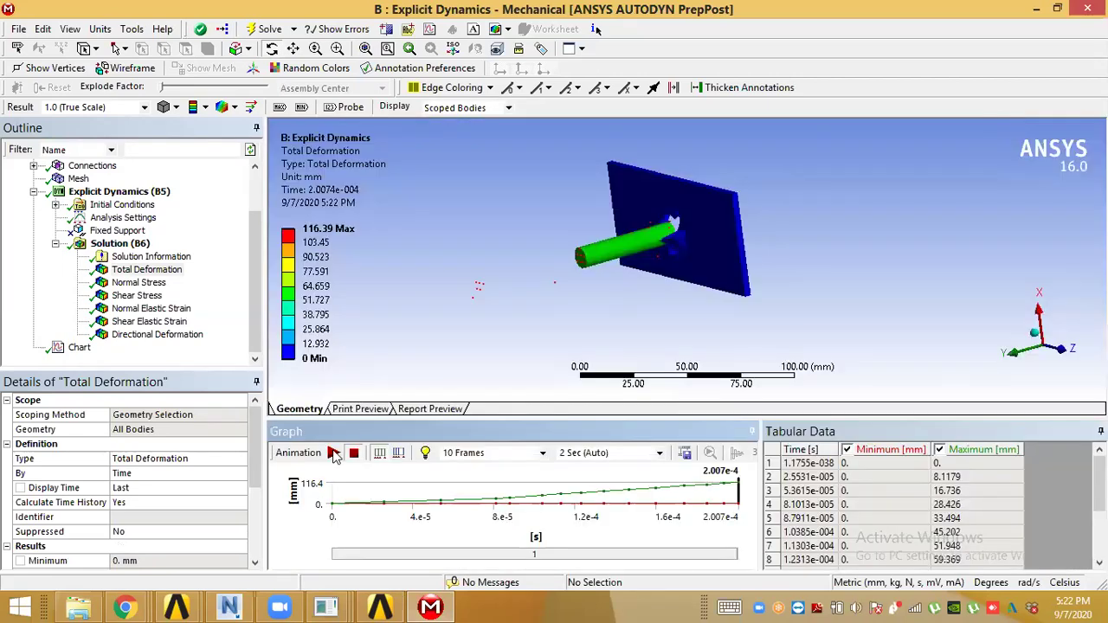
{"action": "left_click", "coordinate": [333, 452]}
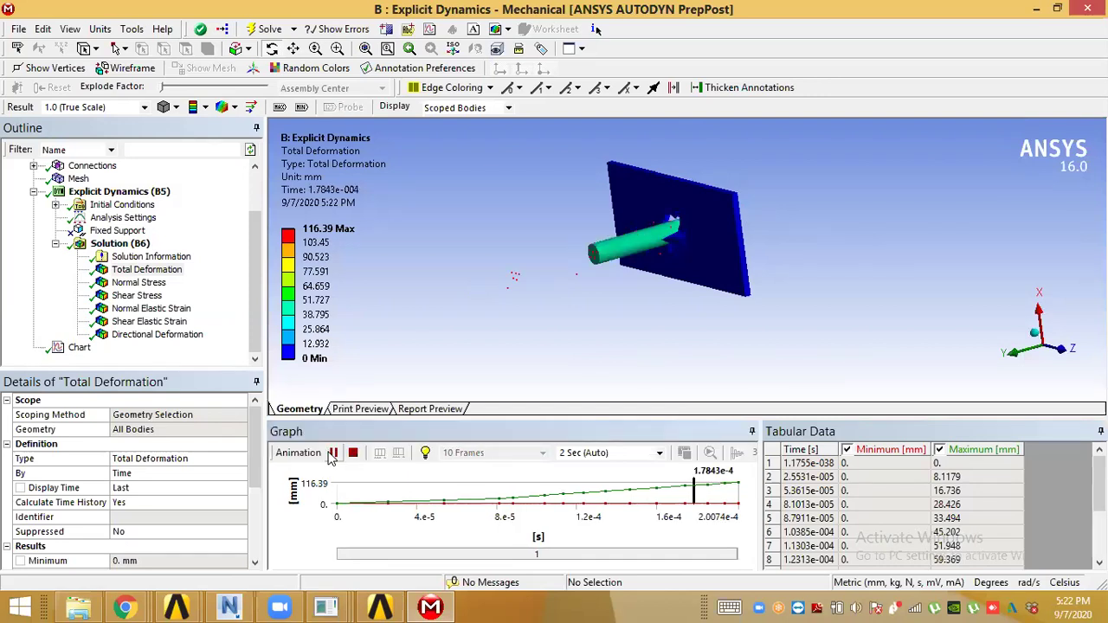
{"action": "left_click", "coordinate": [333, 454]}
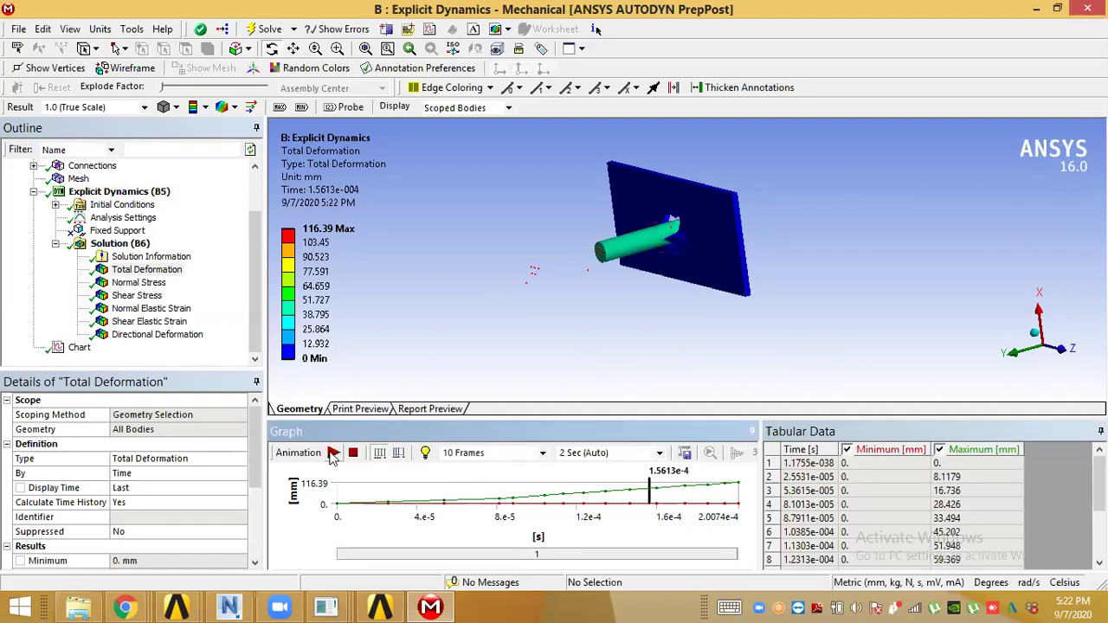
{"action": "left_click_drag", "start_coordinate": [688, 292], "coordinate": [755, 309]}
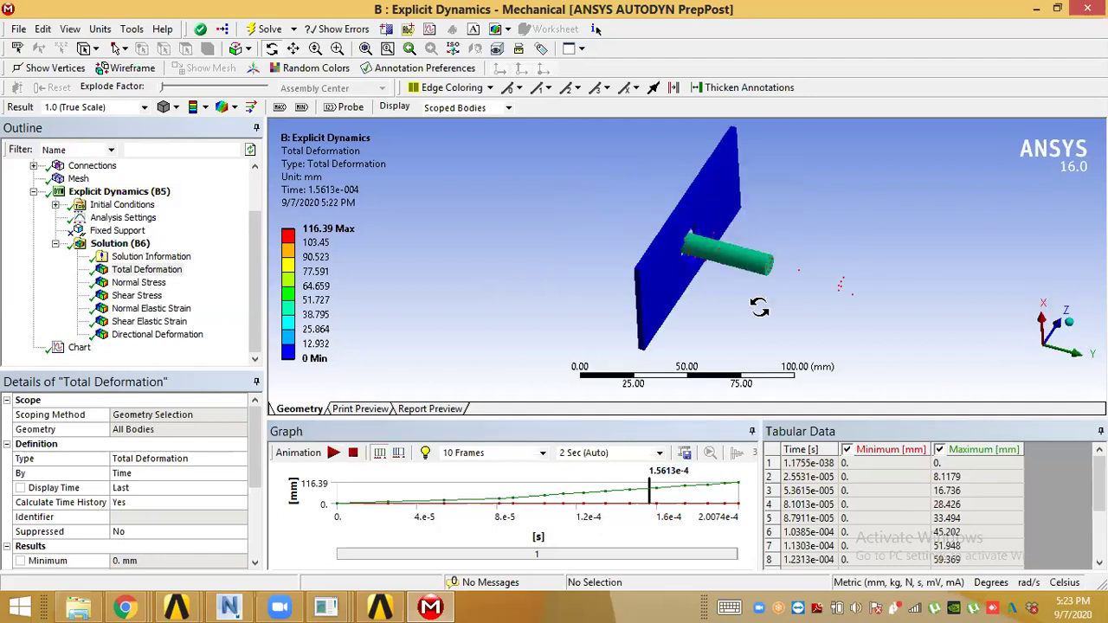
{"action": "scroll", "coordinate": [746, 319], "scroll_direction": "up", "scroll_amount": 3}
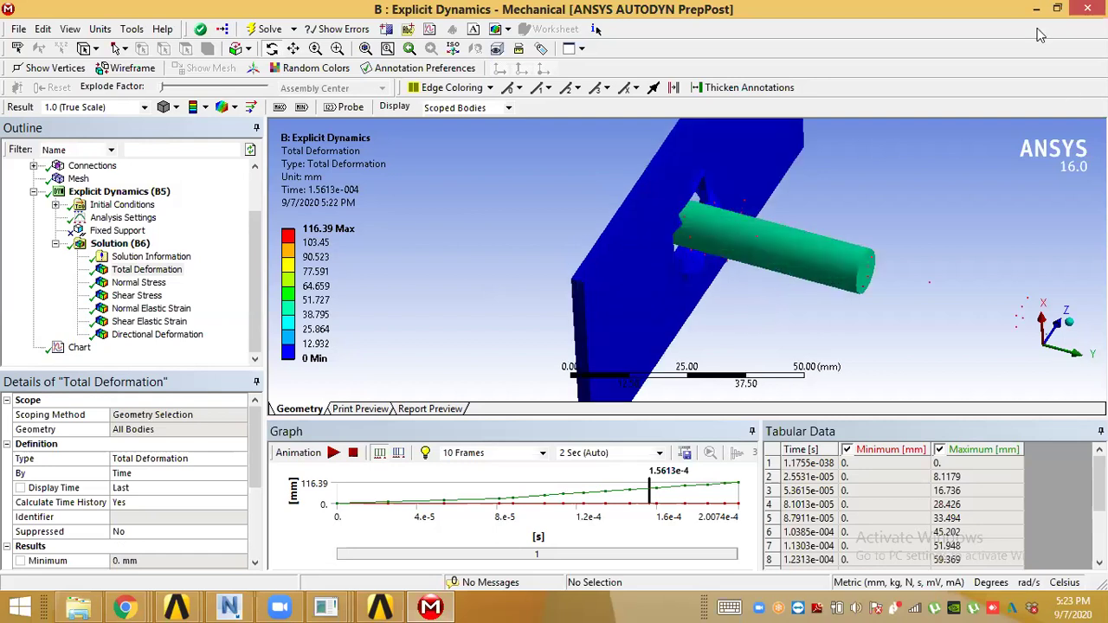
{"action": "left_click", "coordinate": [1039, 10]}
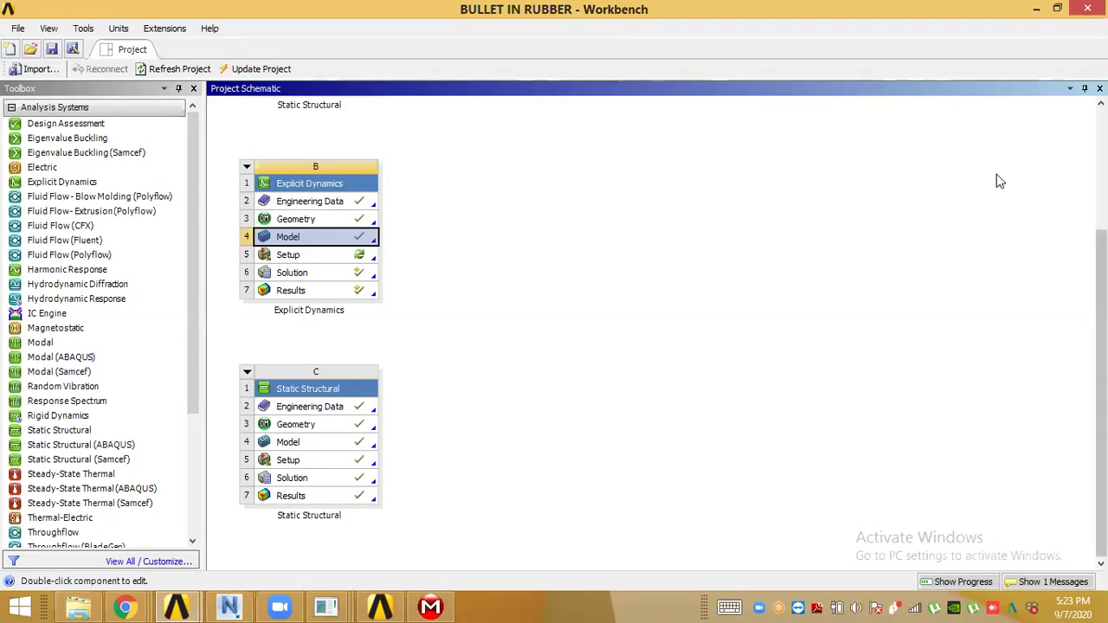
- Open the Explicit Dynamics system's Engineering Data, select Neoprene Rubber, and bring up the engineering data sources
{"action": "double_click", "coordinate": [323, 200]}
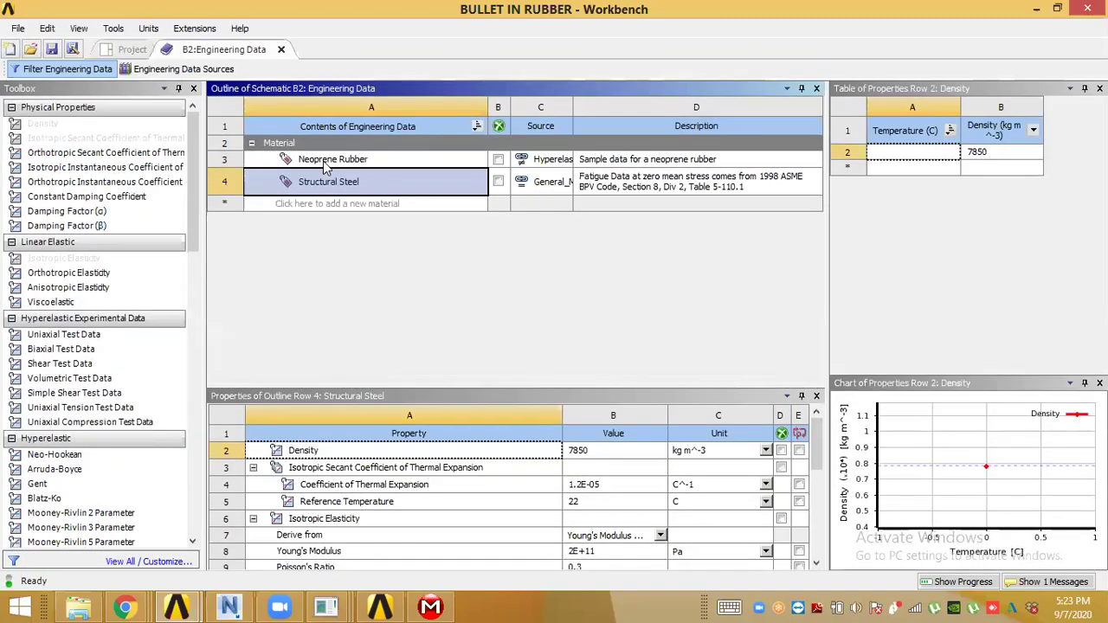
{"action": "left_click", "coordinate": [324, 161]}
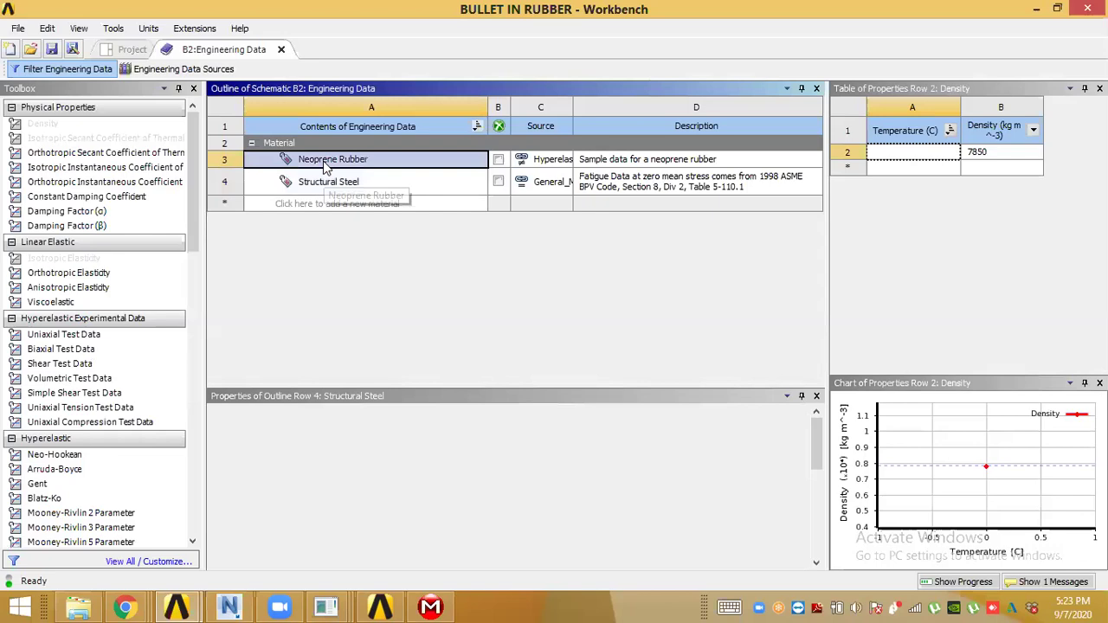
{"action": "left_click", "coordinate": [192, 73]}
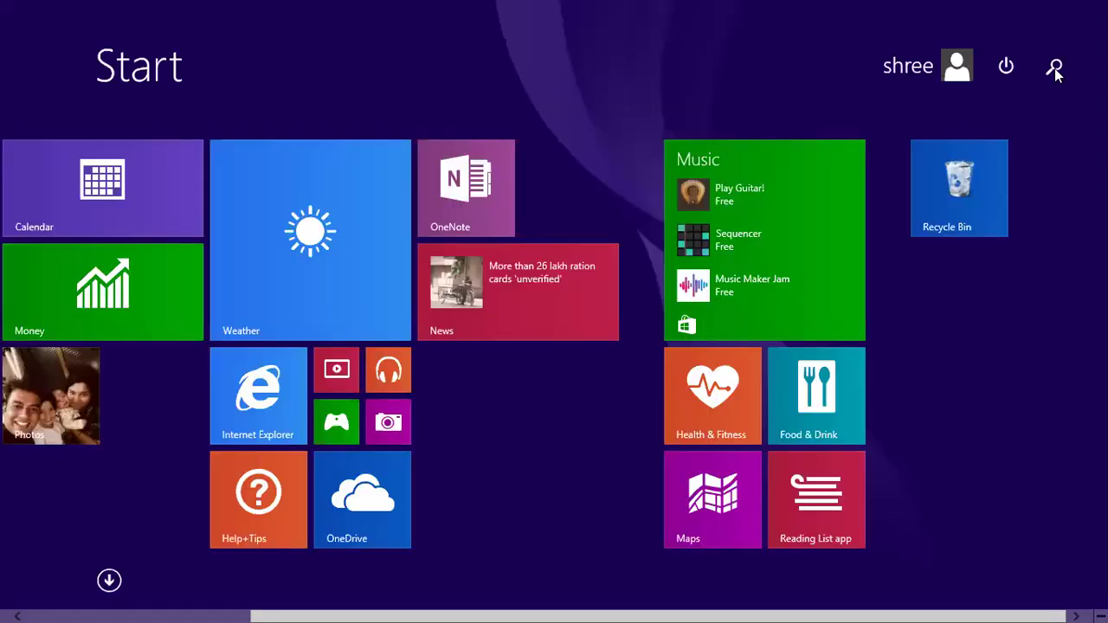
- Search for and launch STAAD.Pro, view the material constants table of VALIDATION BRIDGE STAAD.std, and close the table
{"action": "left_click", "coordinate": [1056, 69]}
{"action": "type", "text": "staad"}
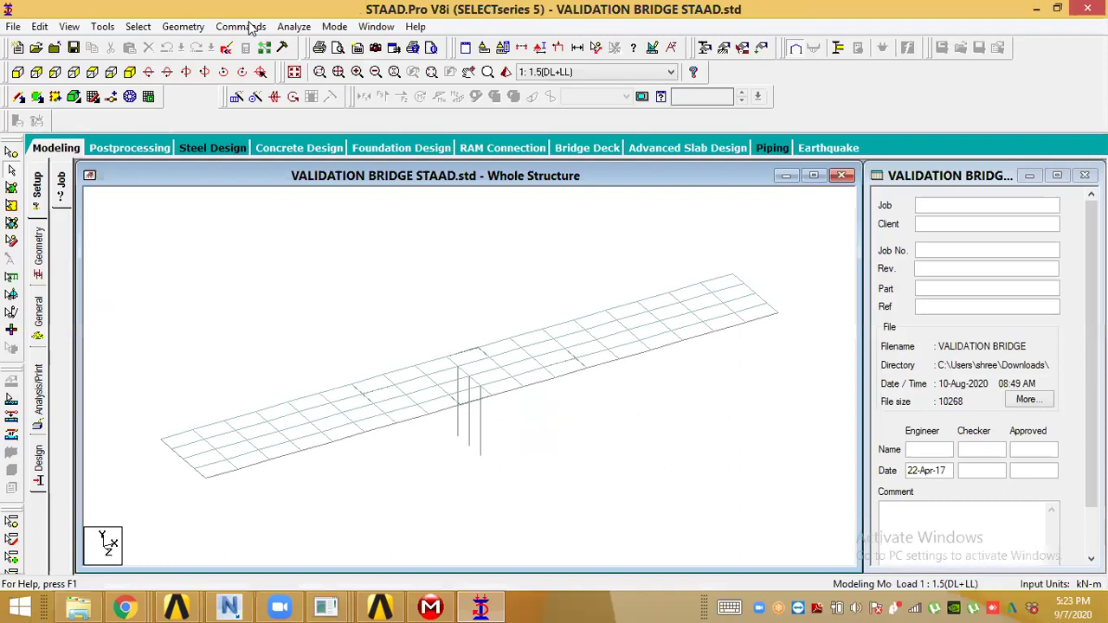
{"action": "left_click", "coordinate": [249, 27]}
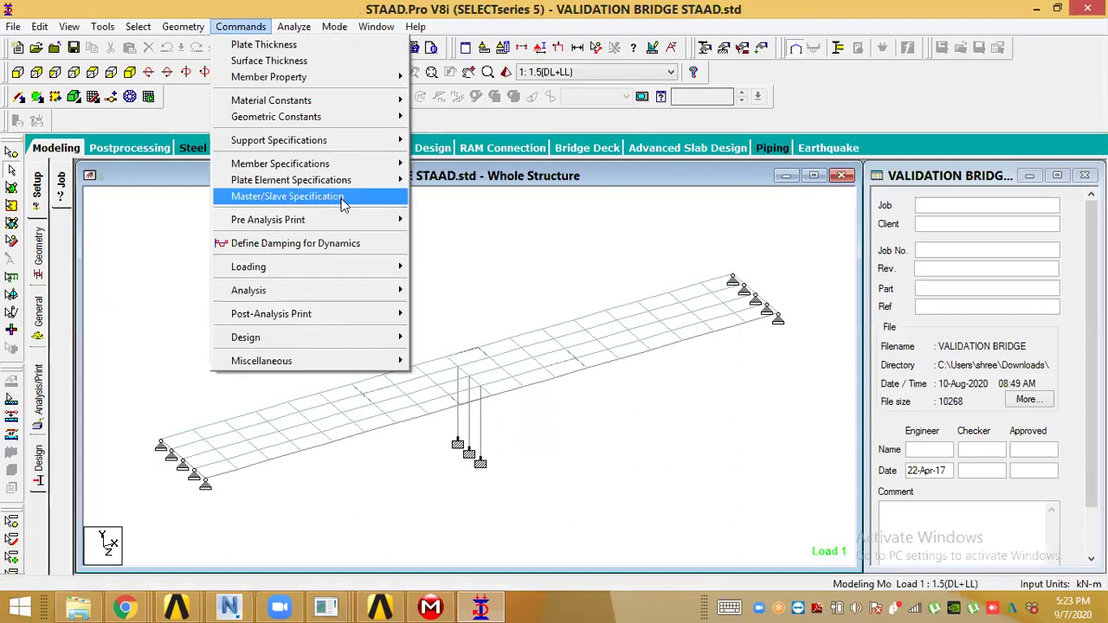
{"action": "mouse_move", "coordinate": [363, 102]}
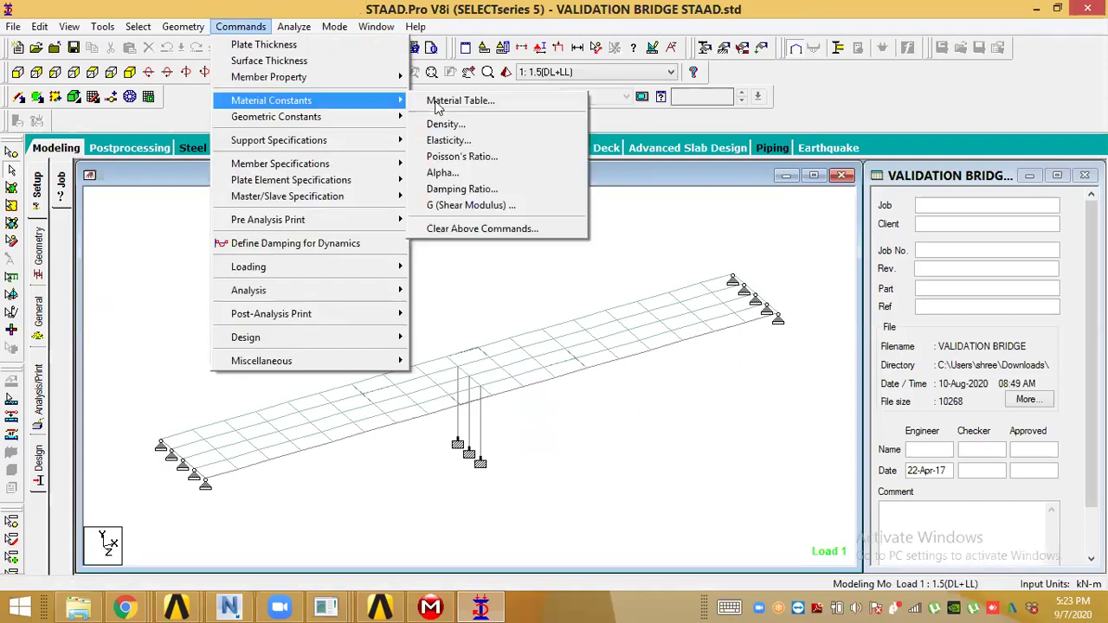
{"action": "left_click", "coordinate": [438, 101]}
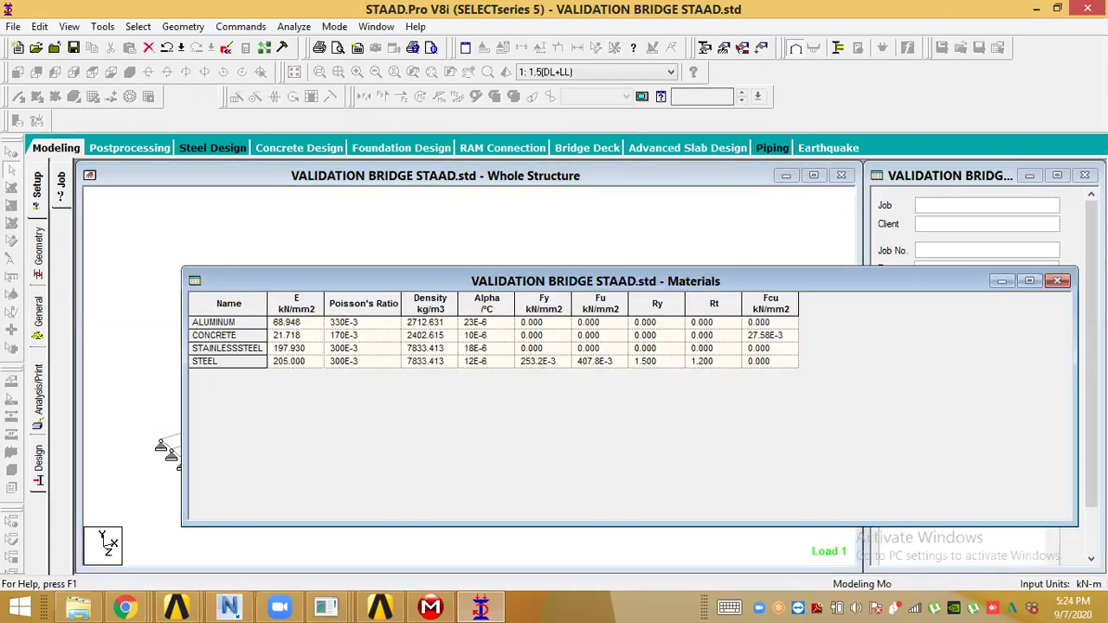
{"action": "left_click", "coordinate": [1060, 282]}
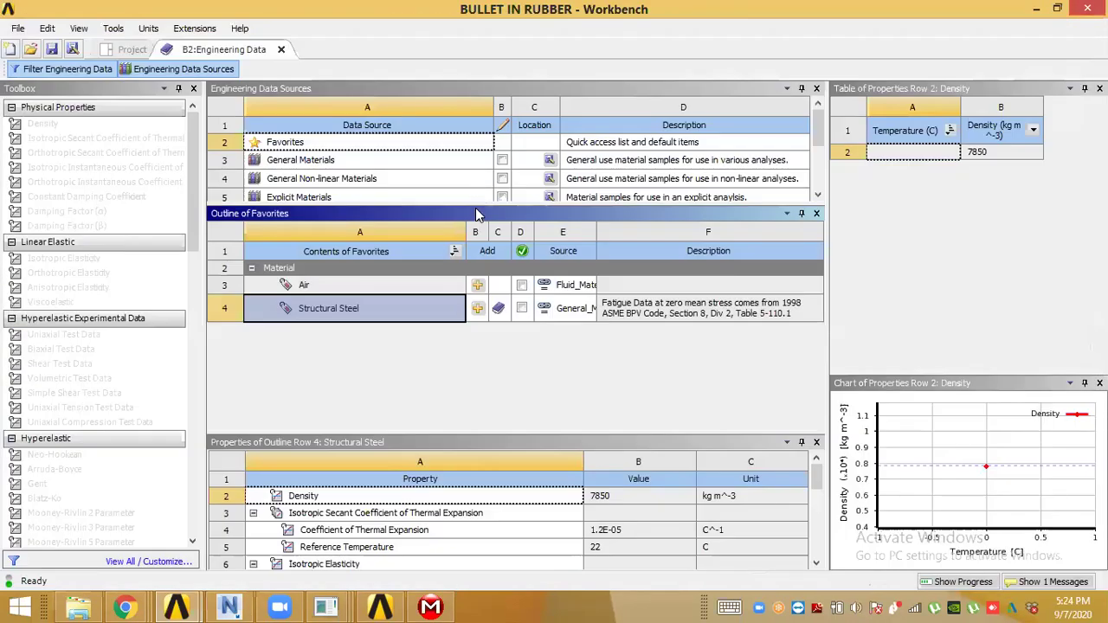
- In Workbench, enlarge the data source list and examine the materials in the General Materials library
{"action": "left_click_drag", "start_coordinate": [475, 215], "coordinate": [478, 276]}
{"action": "left_click", "coordinate": [318, 161]}
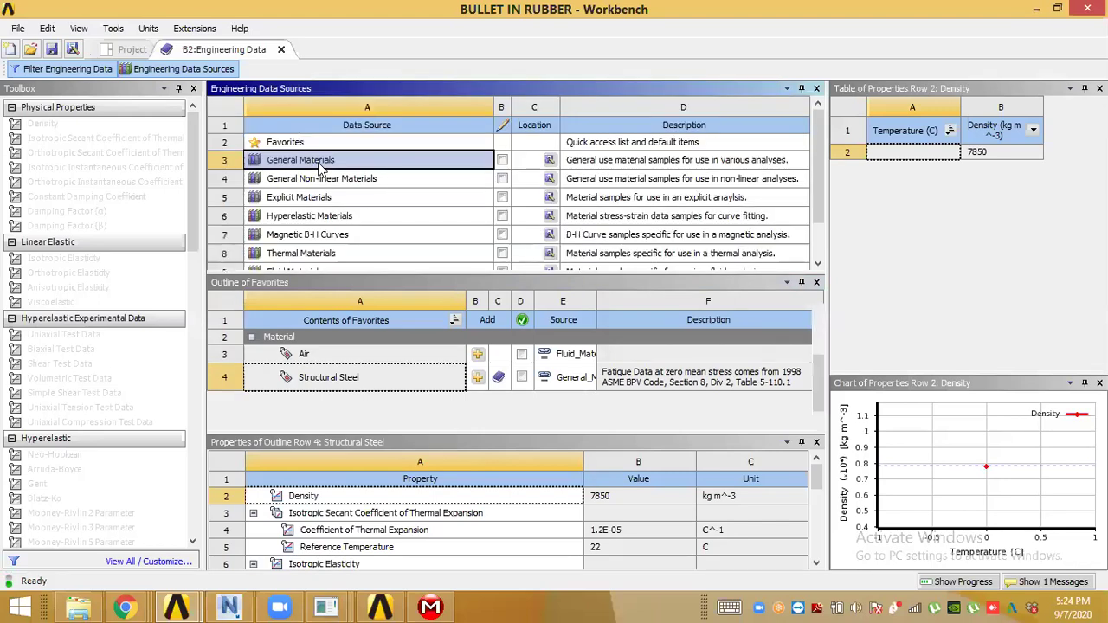
{"action": "mouse_move", "coordinate": [817, 376]}
{"action": "left_mouse_down"}
{"action": "mouse_move", "coordinate": [814, 324]}
{"action": "mouse_move", "coordinate": [804, 392]}
{"action": "left_mouse_up"}
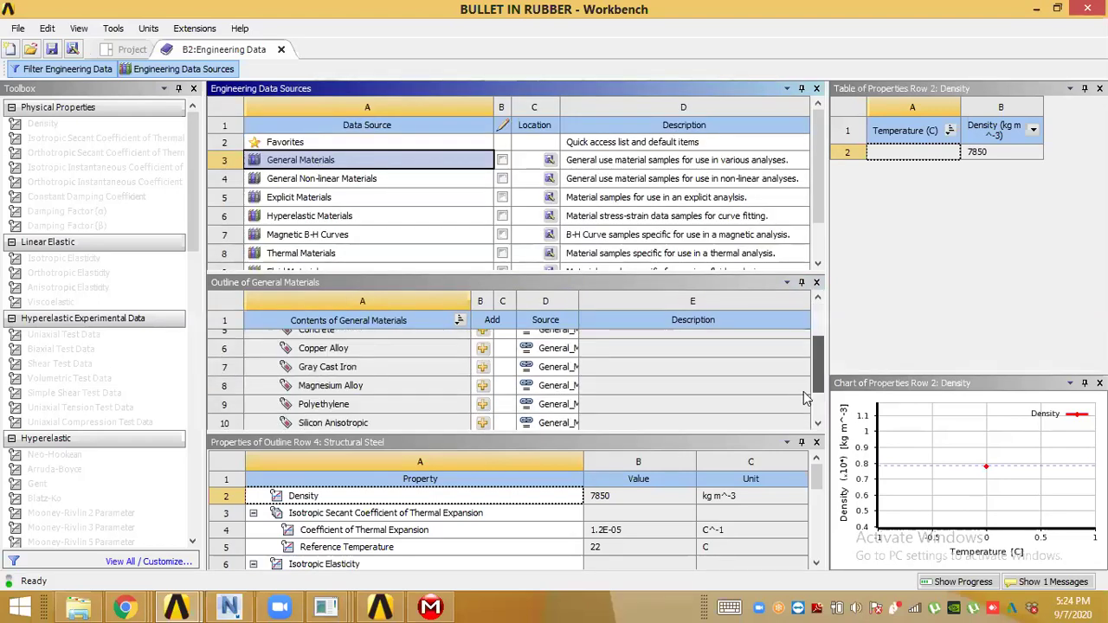
{"action": "scroll", "coordinate": [801, 404], "scroll_direction": "down", "scroll_amount": 1}
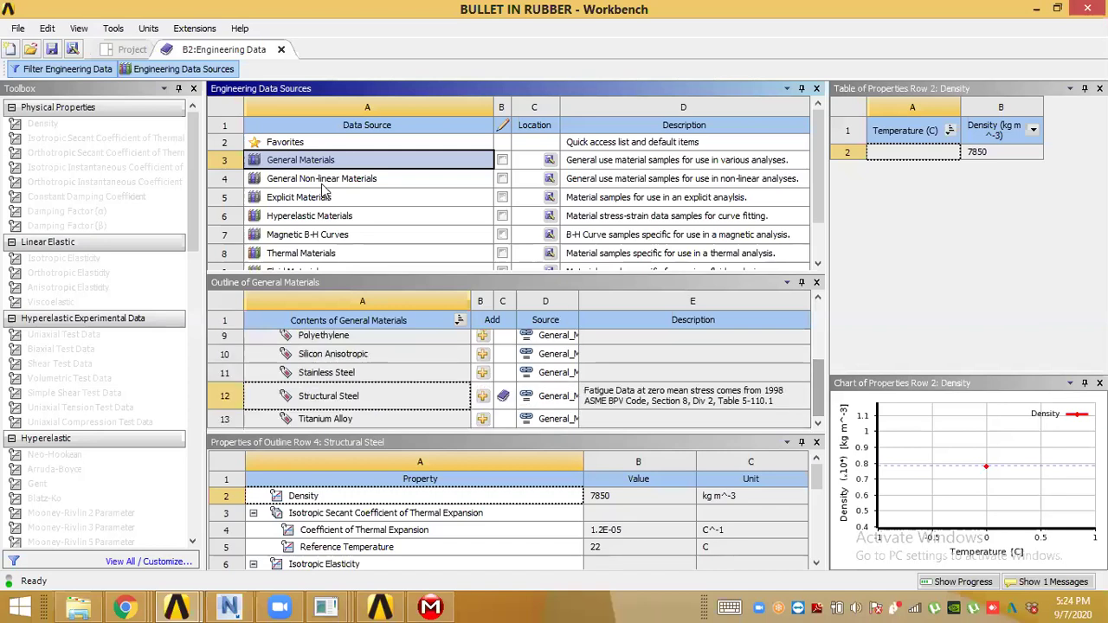
- Examine the General Non-linear Materials and Explicit Materials libraries
{"action": "left_click", "coordinate": [323, 178]}
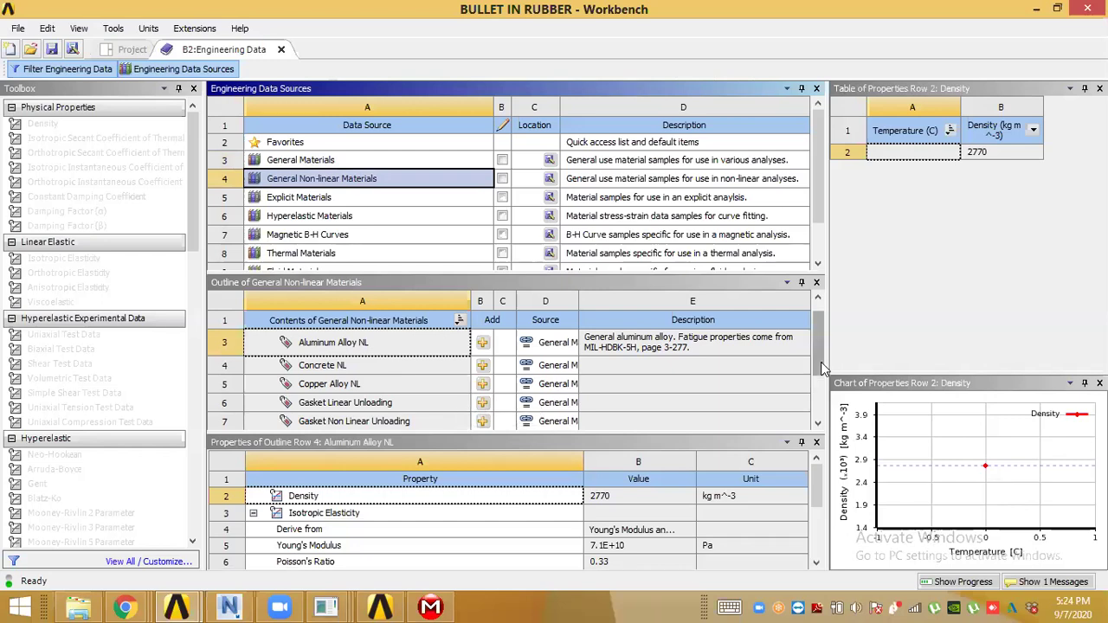
{"action": "scroll", "coordinate": [413, 246], "scroll_direction": "down", "scroll_amount": 1}
{"action": "left_click", "coordinate": [355, 199]}
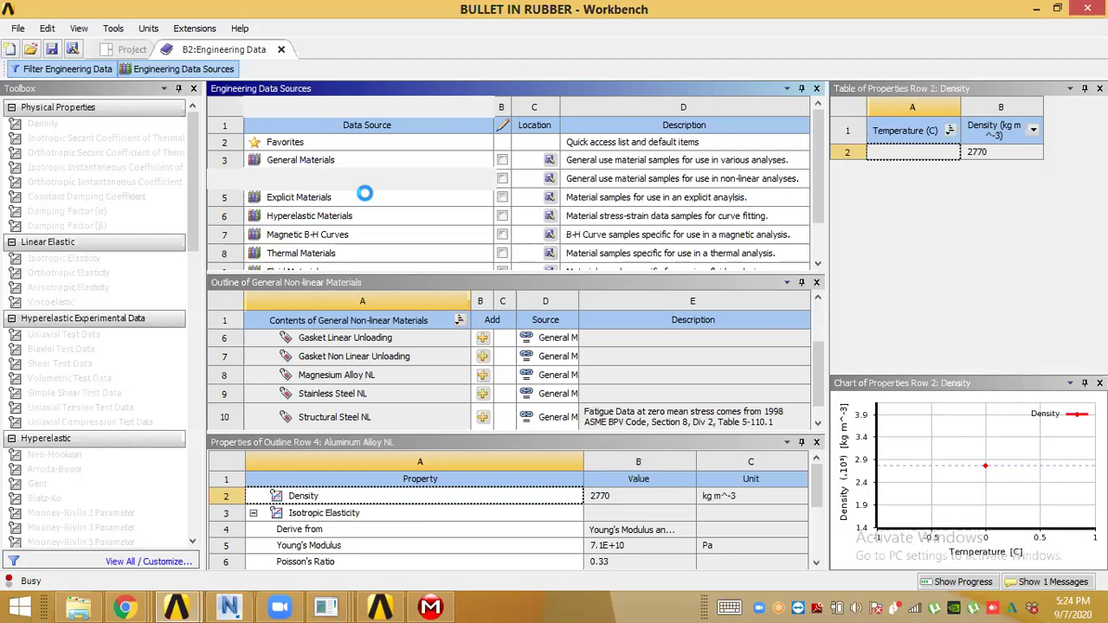
{"action": "left_click", "coordinate": [366, 197]}
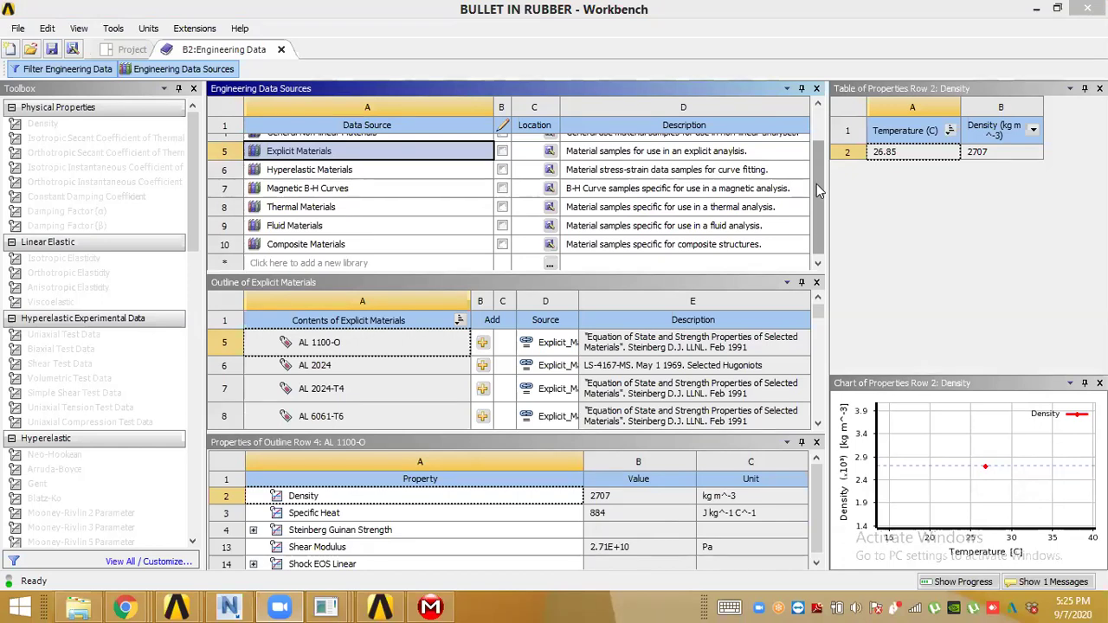
{"action": "scroll", "coordinate": [813, 182], "scroll_direction": "up", "scroll_amount": 2}
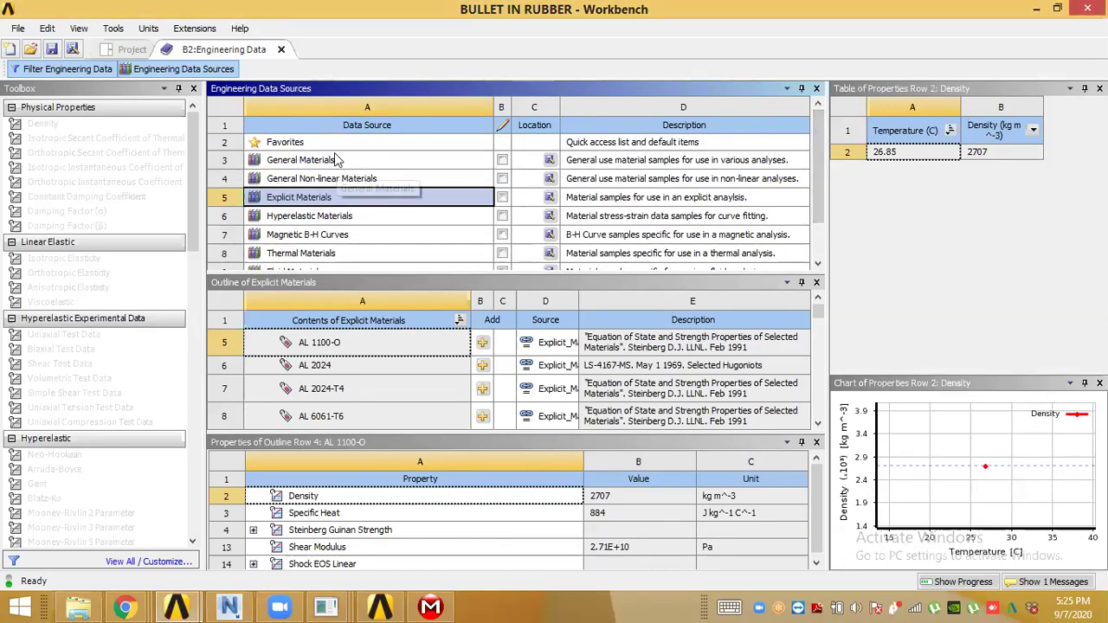
- Select General Materials, hide the engineering data sources, and view the Structural Steel properties in the project's materials
{"action": "left_click", "coordinate": [337, 159]}
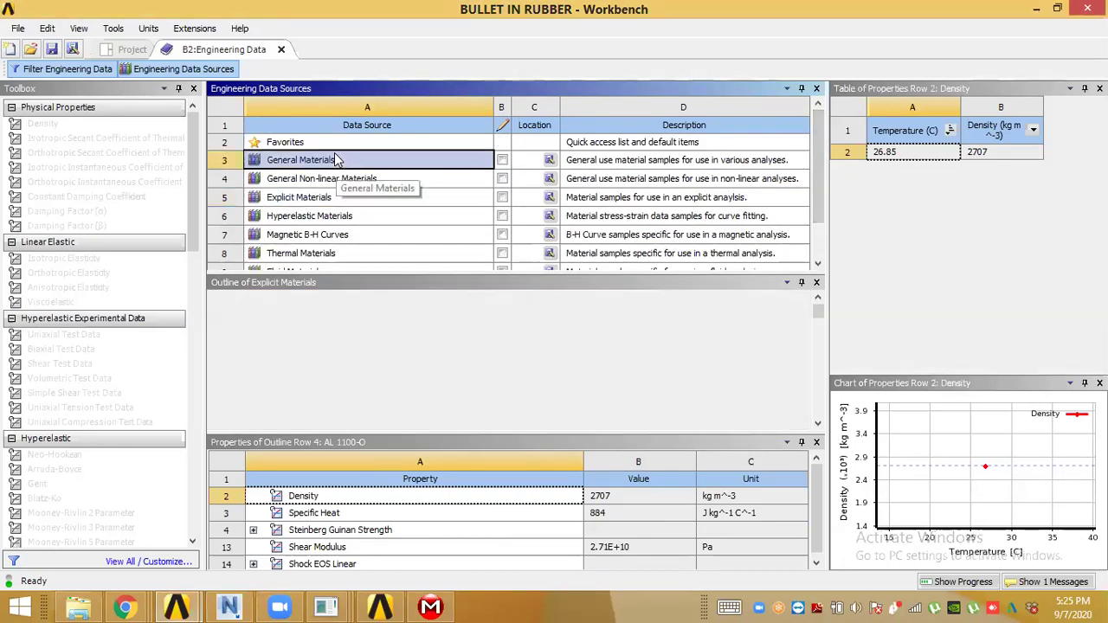
{"action": "left_click", "coordinate": [167, 69]}
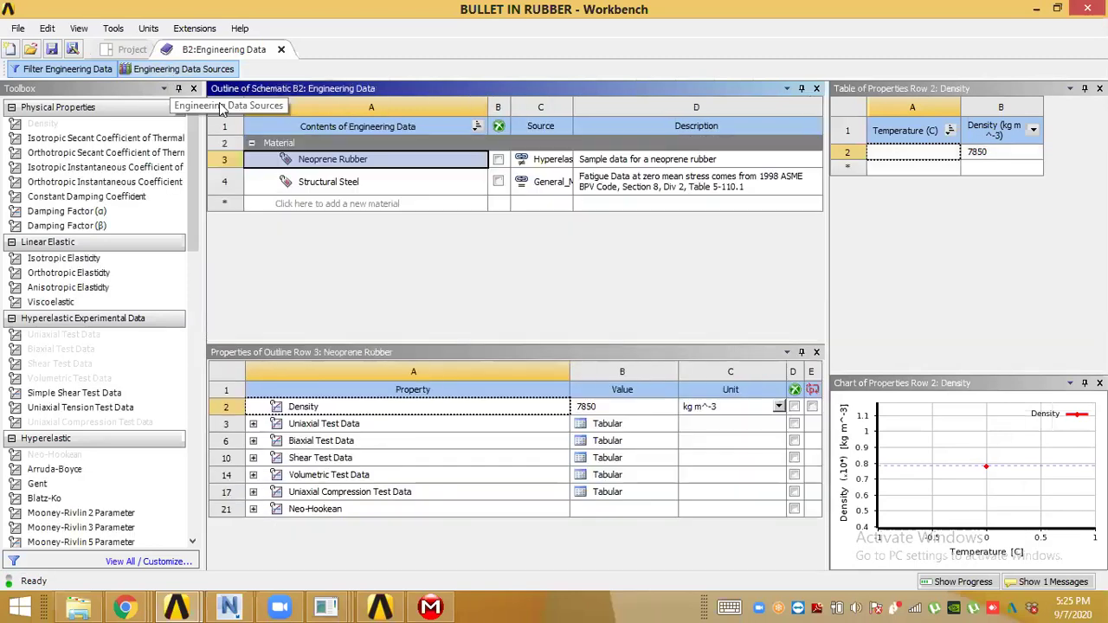
{"action": "left_click", "coordinate": [350, 186]}
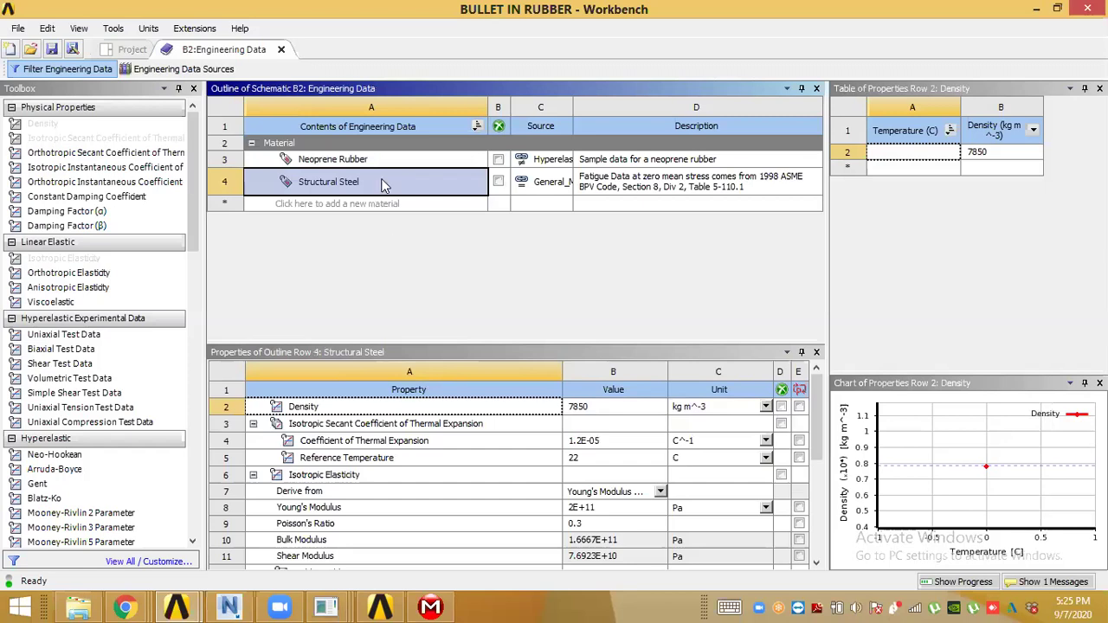
- Add a new material named CLAY SOIL to the Explicit Dynamics engineering data
{"action": "left_click", "coordinate": [342, 208]}
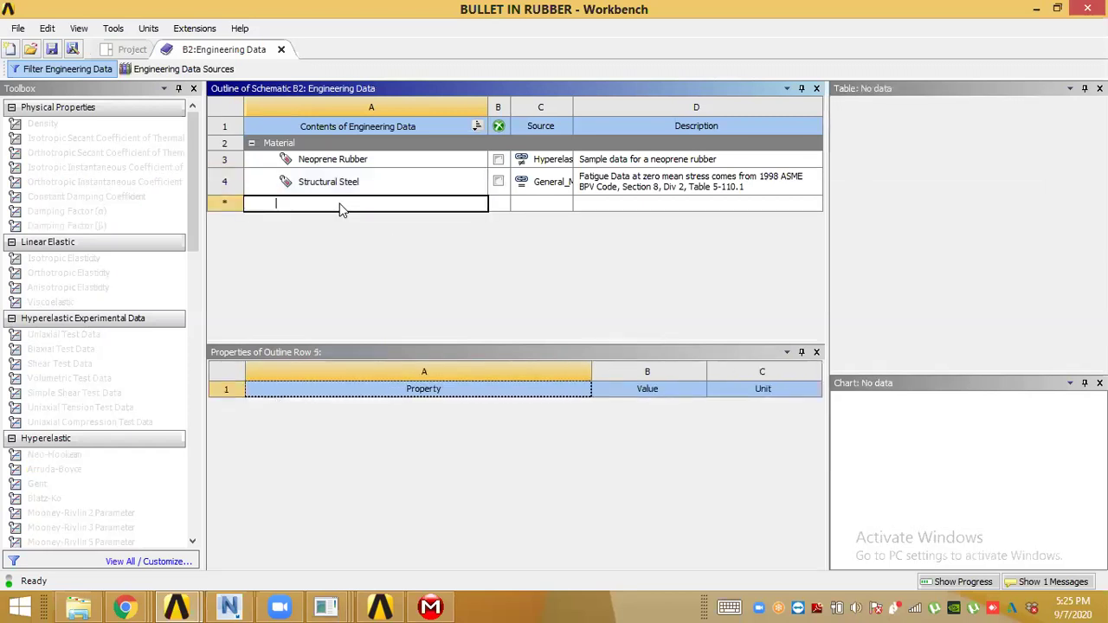
{"action": "type", "text": "SOIL"}
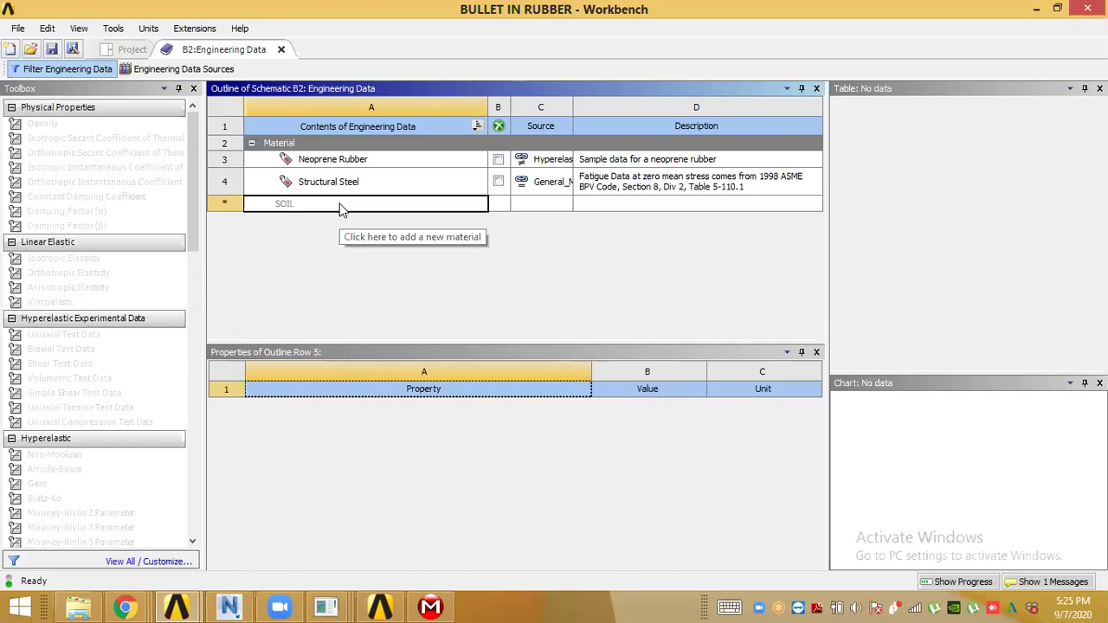
{"action": "type", "text": "CLAY"}
{"action": "key", "text": "Return"}
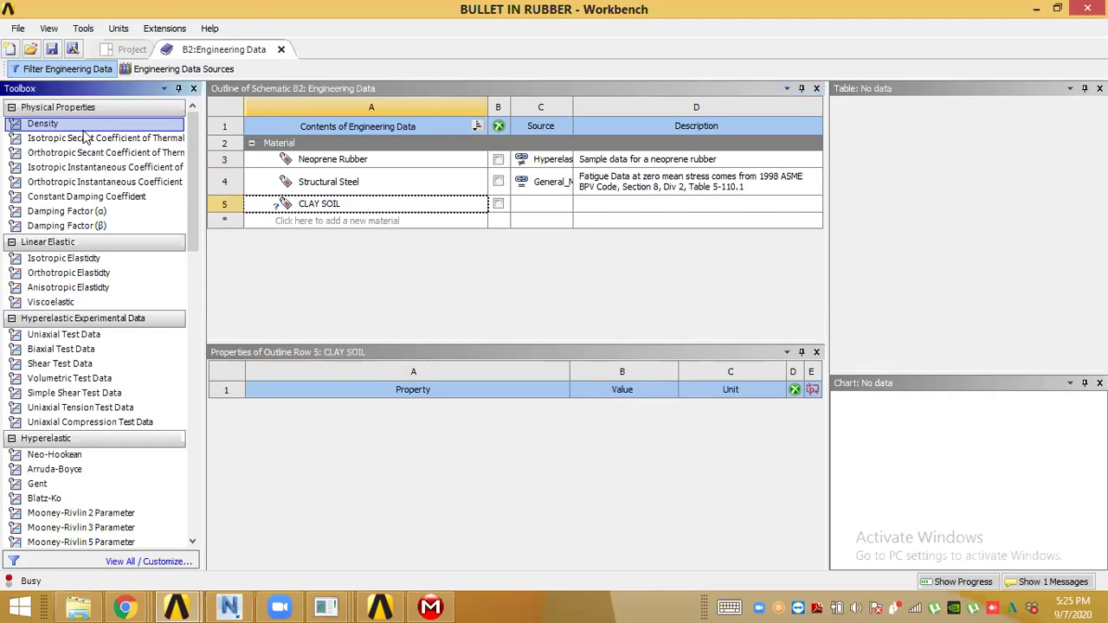
- Include the Density and Isotropic Elasticity properties in CLAY SOIL
{"action": "left_click_drag", "start_coordinate": [86, 269], "coordinate": [88, 270]}
{"action": "right_click", "coordinate": [86, 264]}
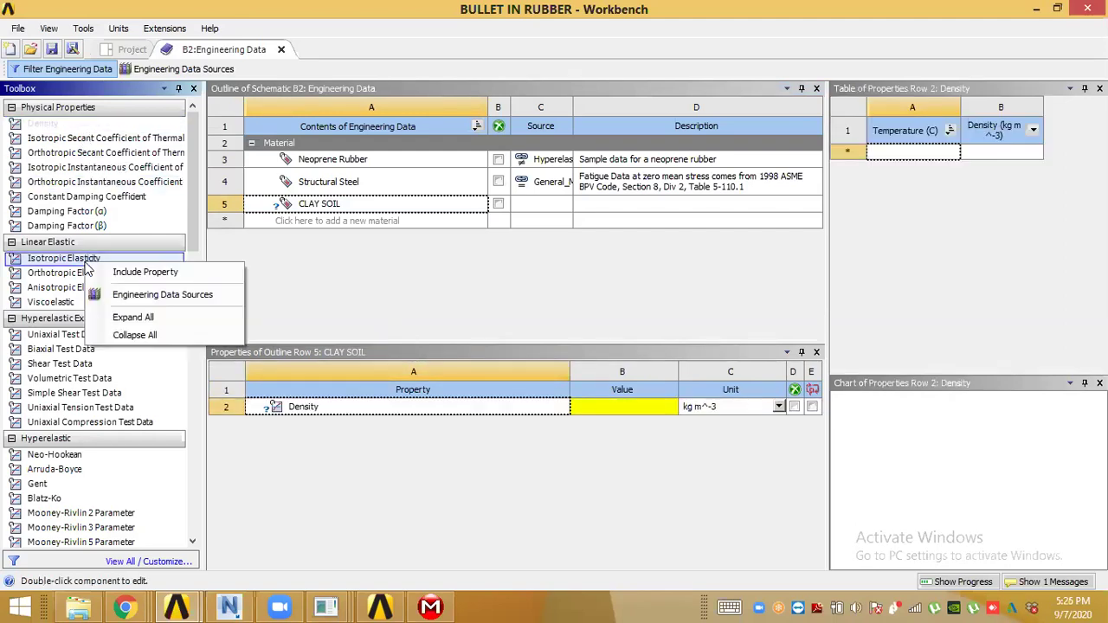
{"action": "left_click", "coordinate": [191, 273]}
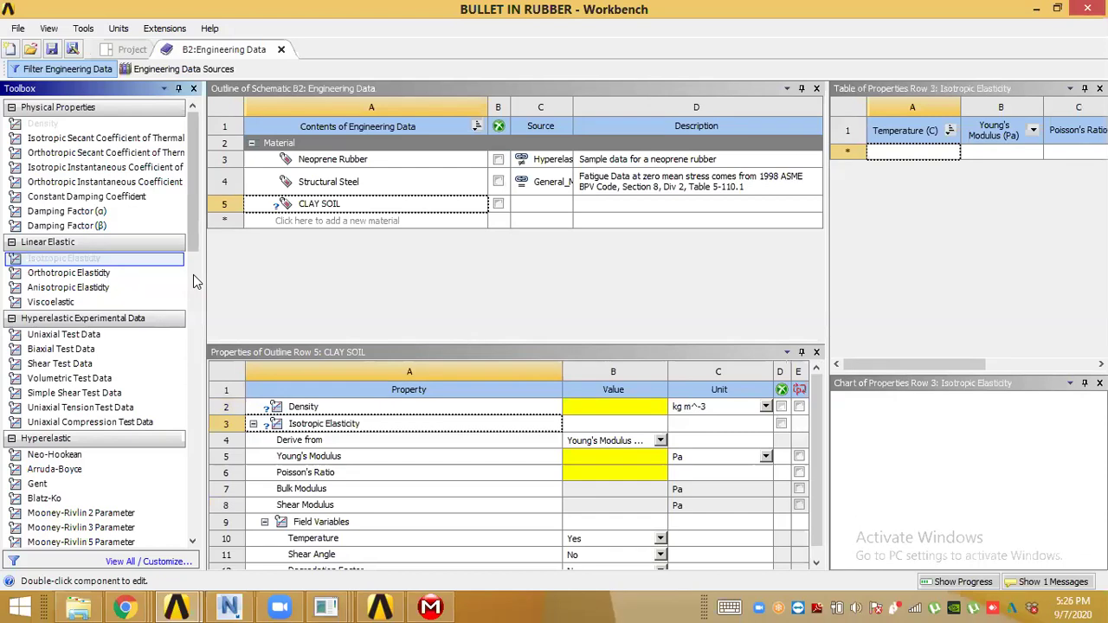
- Look over the Young's Modulus, Bulk Modulus and Poisson's Ratio values of CLAY SOIL, leaving Poisson's Ratio selected
{"action": "left_click", "coordinate": [617, 461]}
{"action": "left_click", "coordinate": [599, 485]}
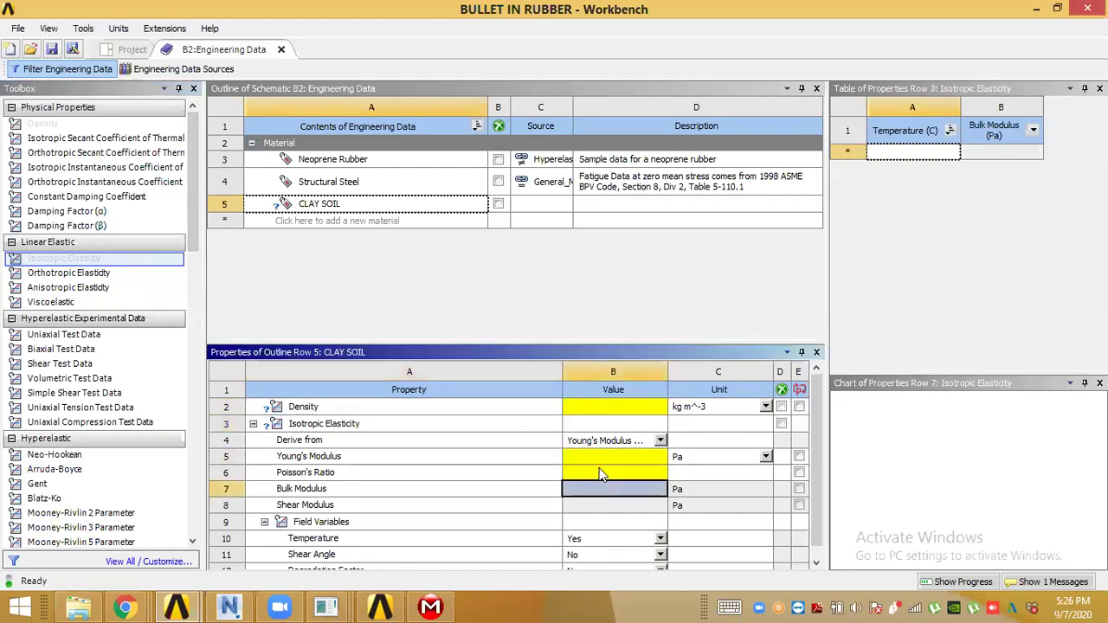
{"action": "left_click", "coordinate": [602, 472]}
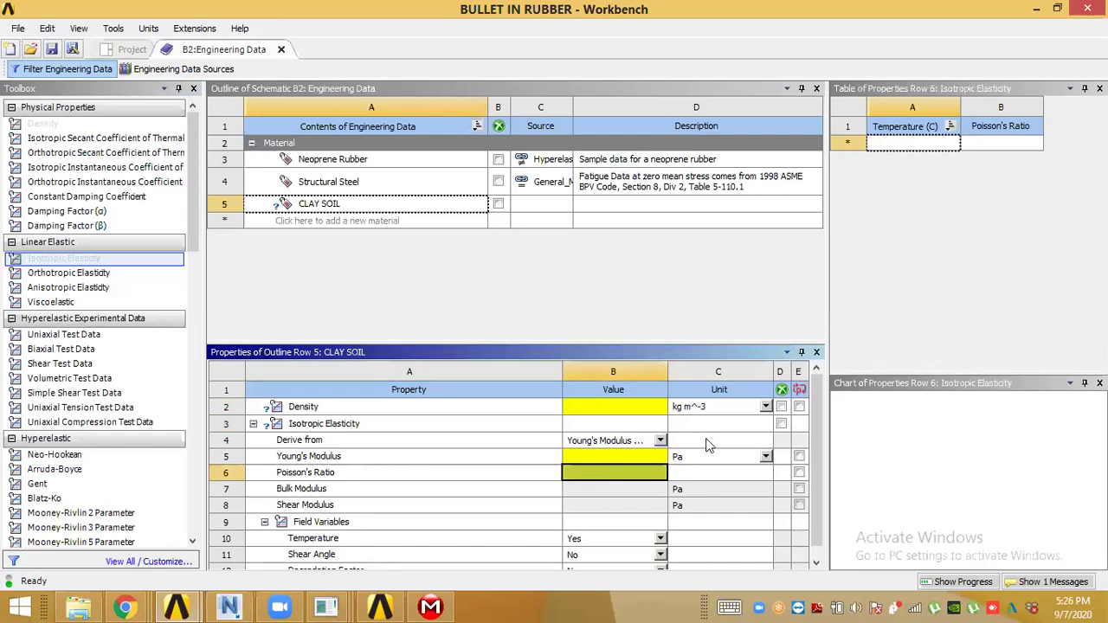
- Set CLAY SOIL's Density to 53454 kg m^-3, Young's Modulus to 3453 Pa and Poisson's Ratio to 5343
{"action": "left_click", "coordinate": [595, 408]}
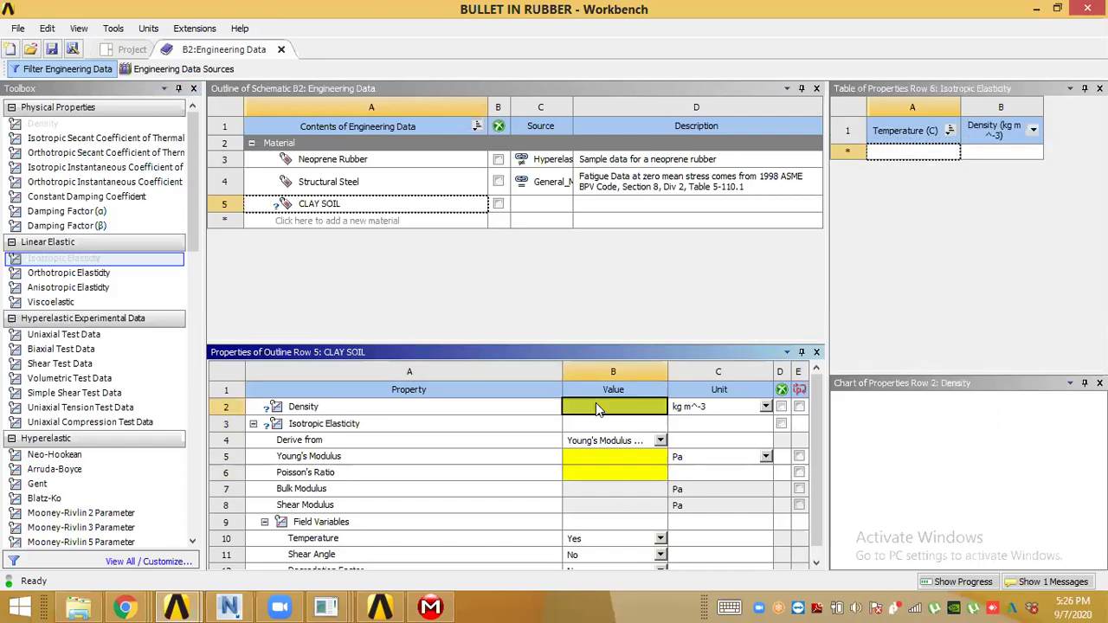
{"action": "type", "text": "53454"}
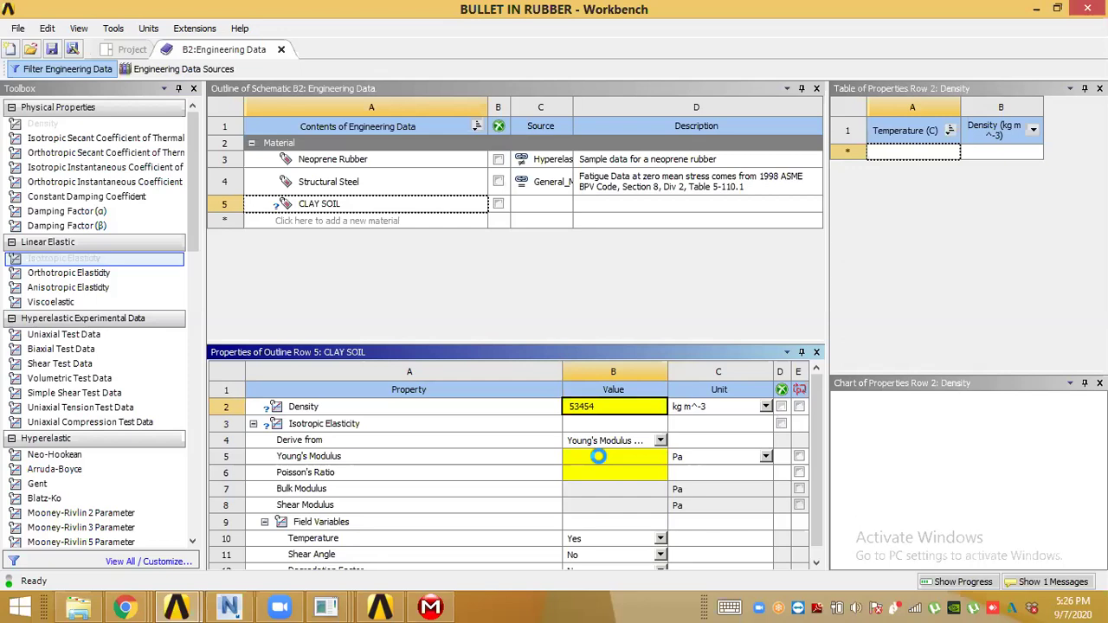
{"action": "left_click", "coordinate": [599, 459]}
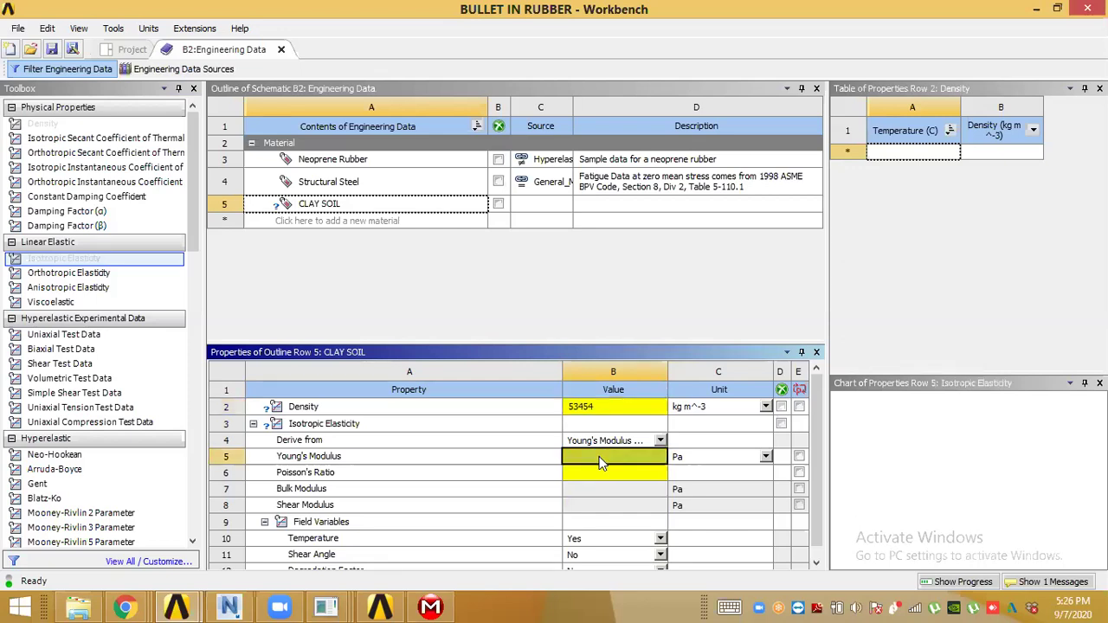
{"action": "type", "text": "3453"}
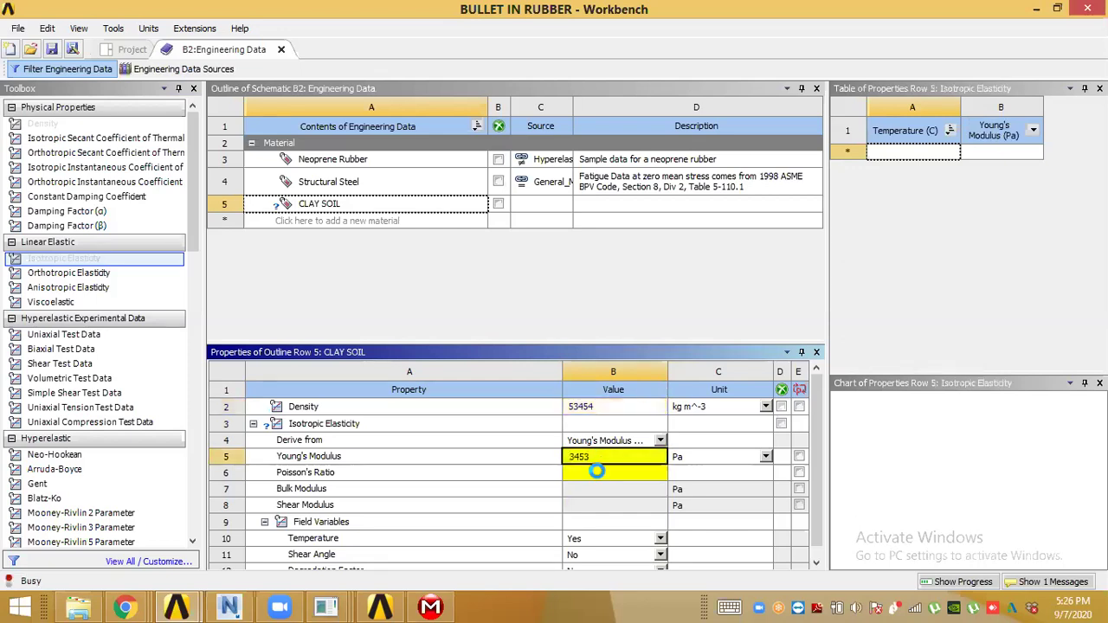
{"action": "left_click", "coordinate": [598, 470]}
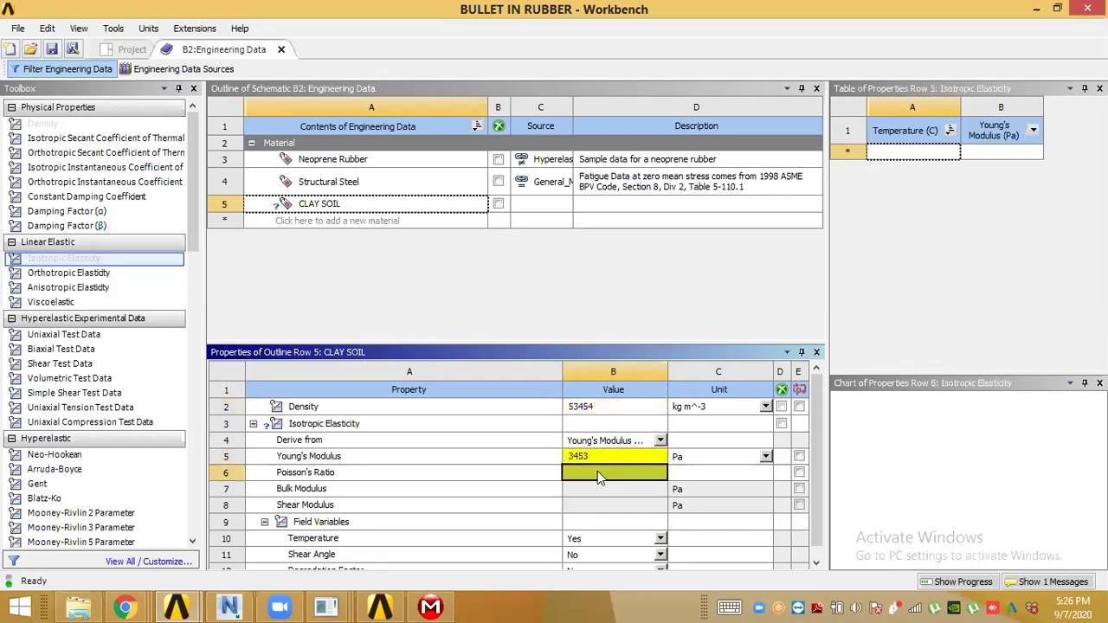
{"action": "type", "text": "5343"}
- Minimize the Define Material Model Behavior window and switch to the ANSYS Multiphysics Utility Menu window
{"action": "left_click", "coordinate": [279, 604]}
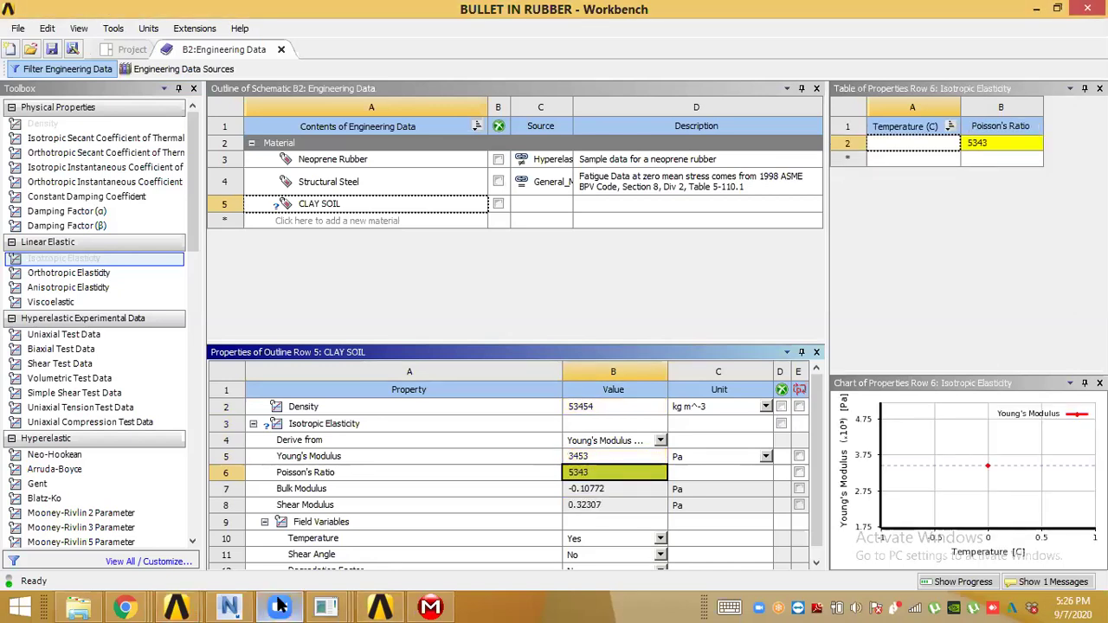
{"action": "left_click", "coordinate": [1042, 128]}
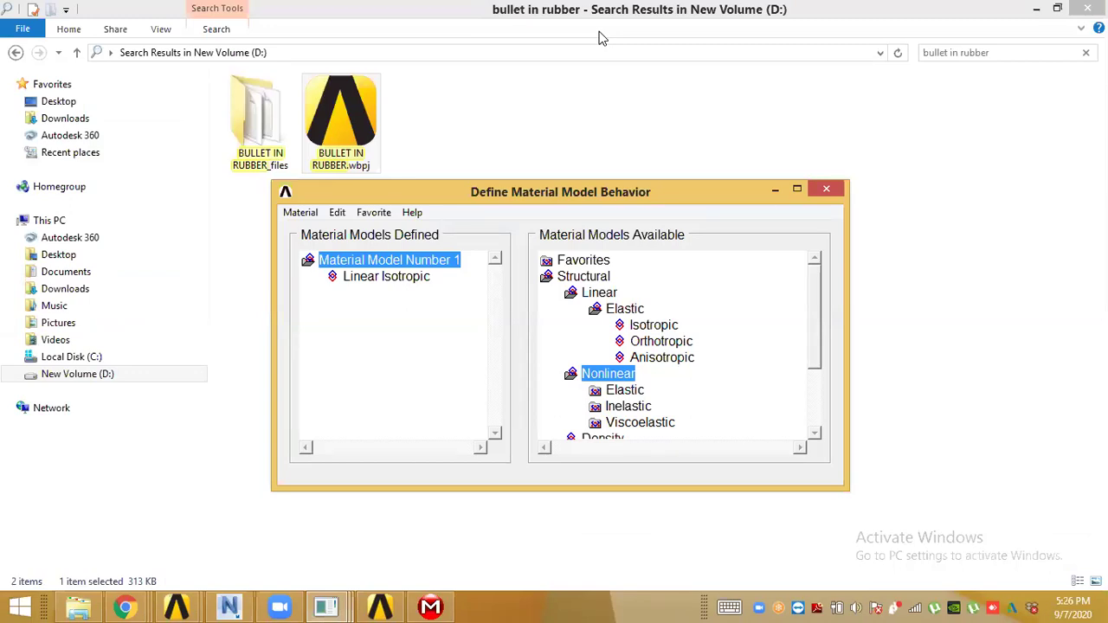
{"action": "left_click", "coordinate": [773, 185]}
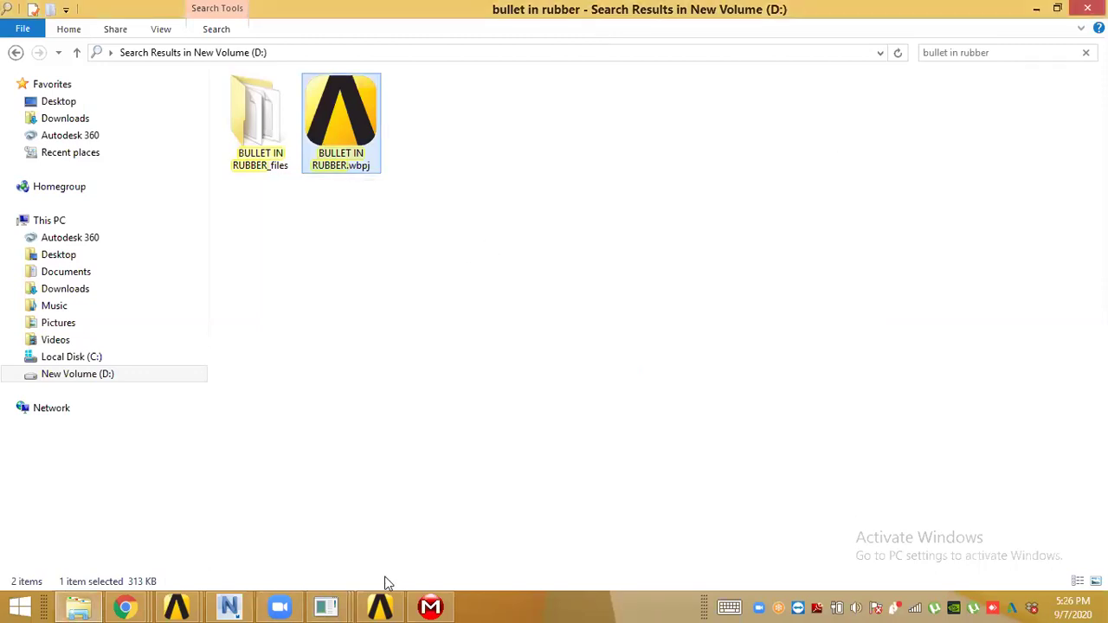
{"action": "left_click", "coordinate": [326, 606]}
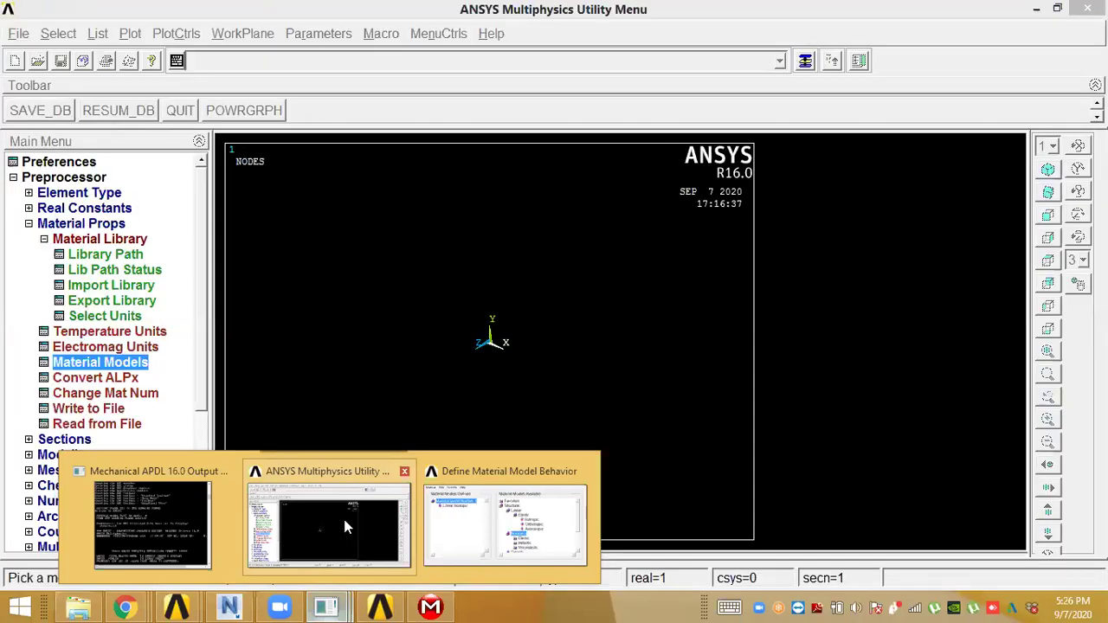
{"action": "left_click", "coordinate": [343, 515]}
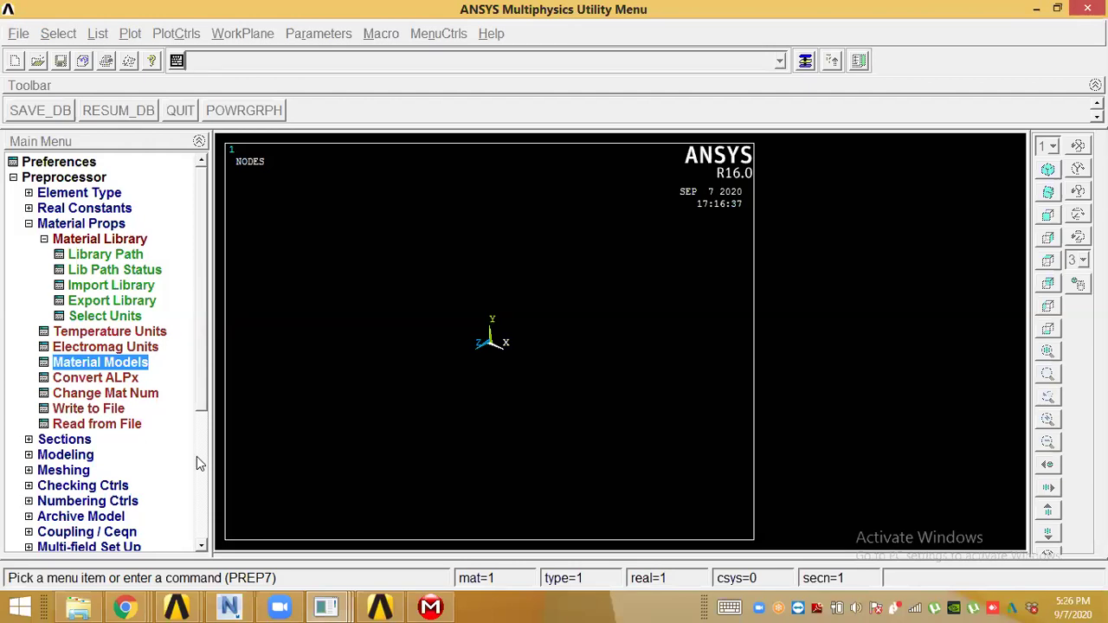
- Look through the Mechanical APDL Main Menu tree from Preferences and Preprocessor to Solution and the postprocessors
{"action": "scroll", "coordinate": [198, 459], "scroll_direction": "down", "scroll_amount": 4}
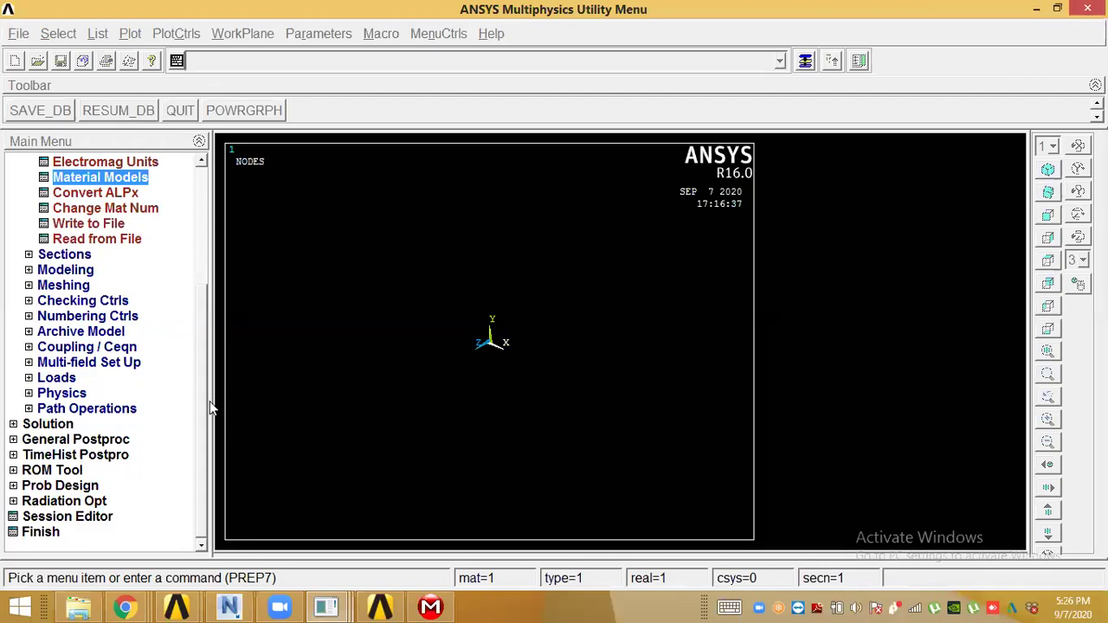
{"action": "scroll", "coordinate": [205, 409], "scroll_direction": "up", "scroll_amount": 1}
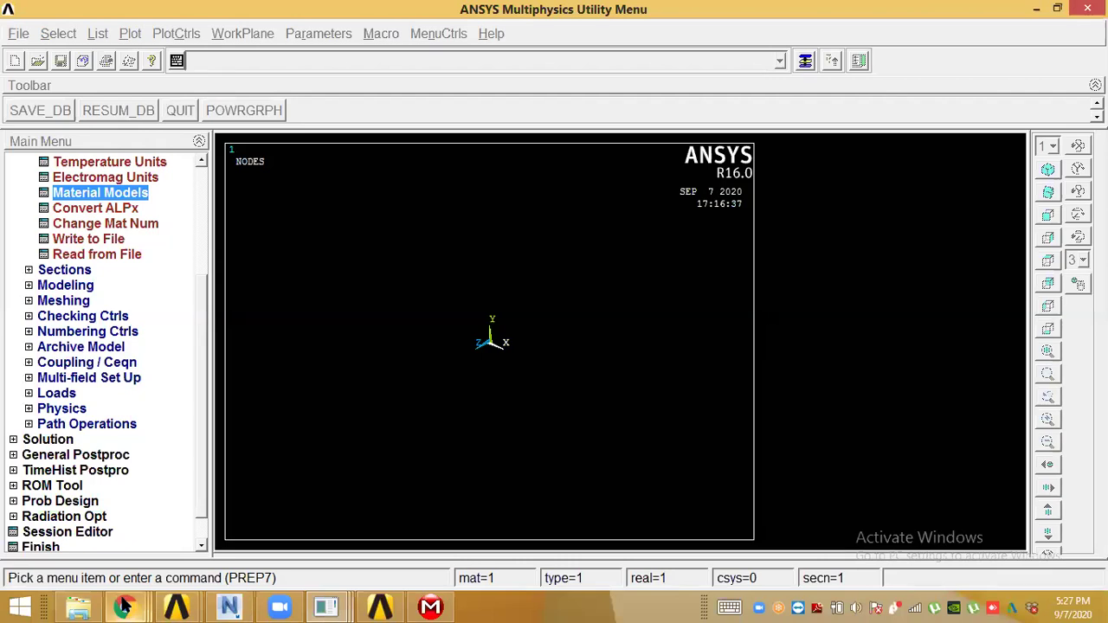
{"action": "mouse_move", "coordinate": [124, 608]}
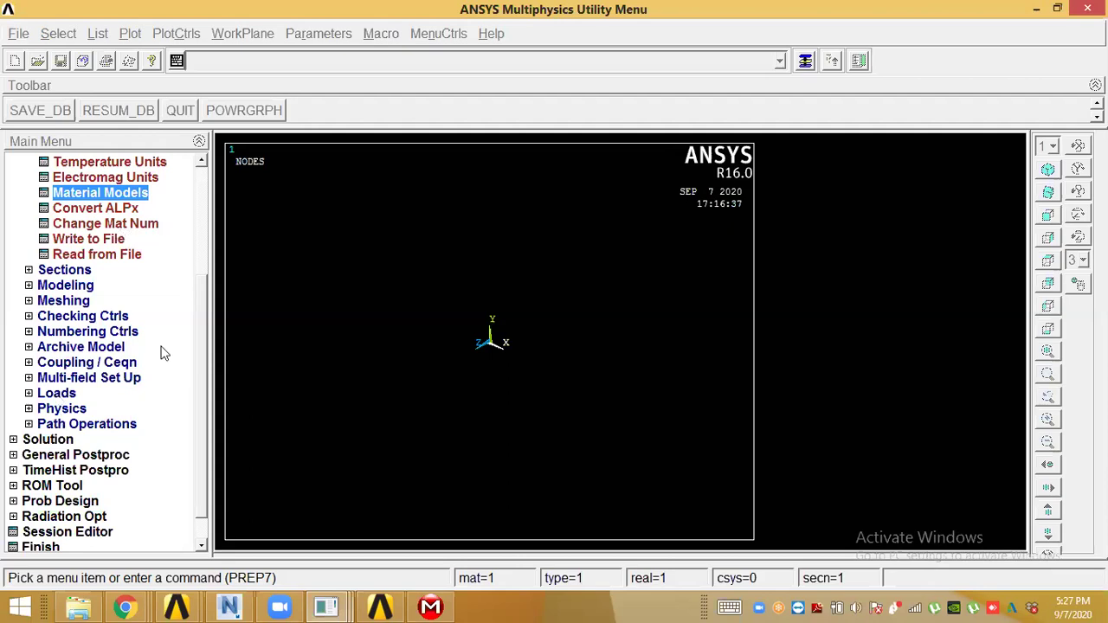
{"action": "scroll", "coordinate": [197, 379], "scroll_direction": "up", "scroll_amount": 1}
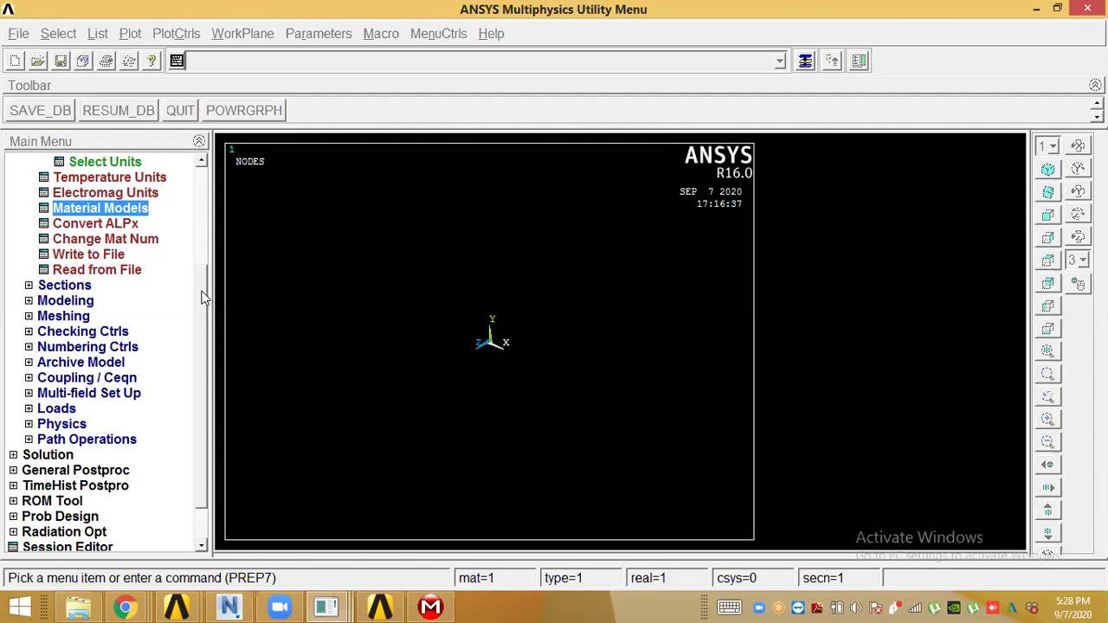
{"action": "left_click_drag", "start_coordinate": [205, 268], "coordinate": [206, 184]}
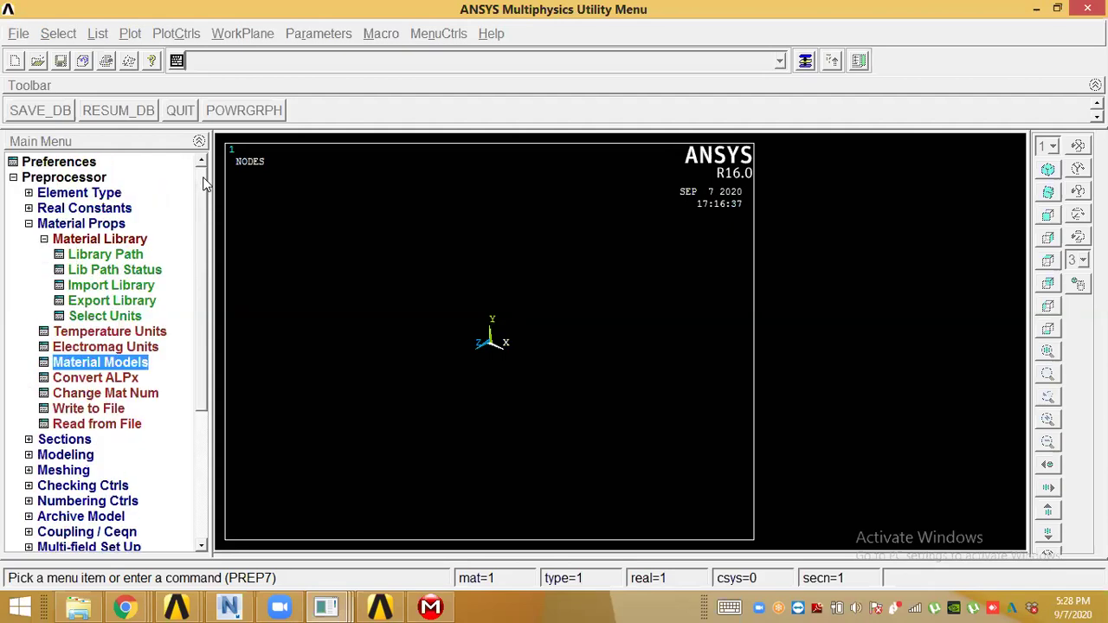
{"action": "mouse_move", "coordinate": [170, 601]}
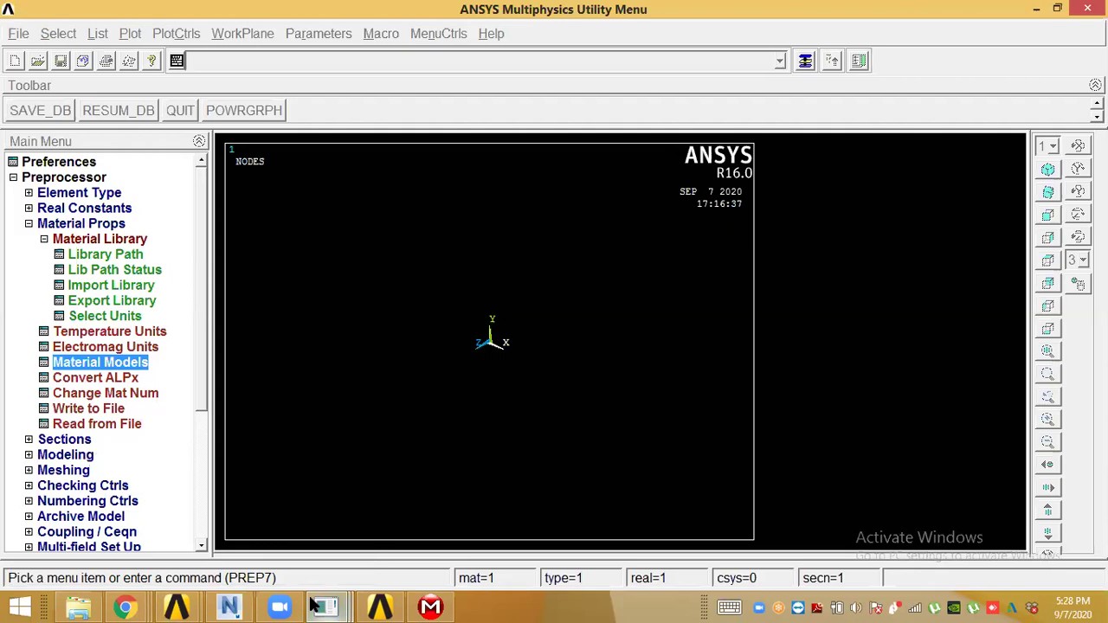
{"action": "mouse_move", "coordinate": [315, 604]}
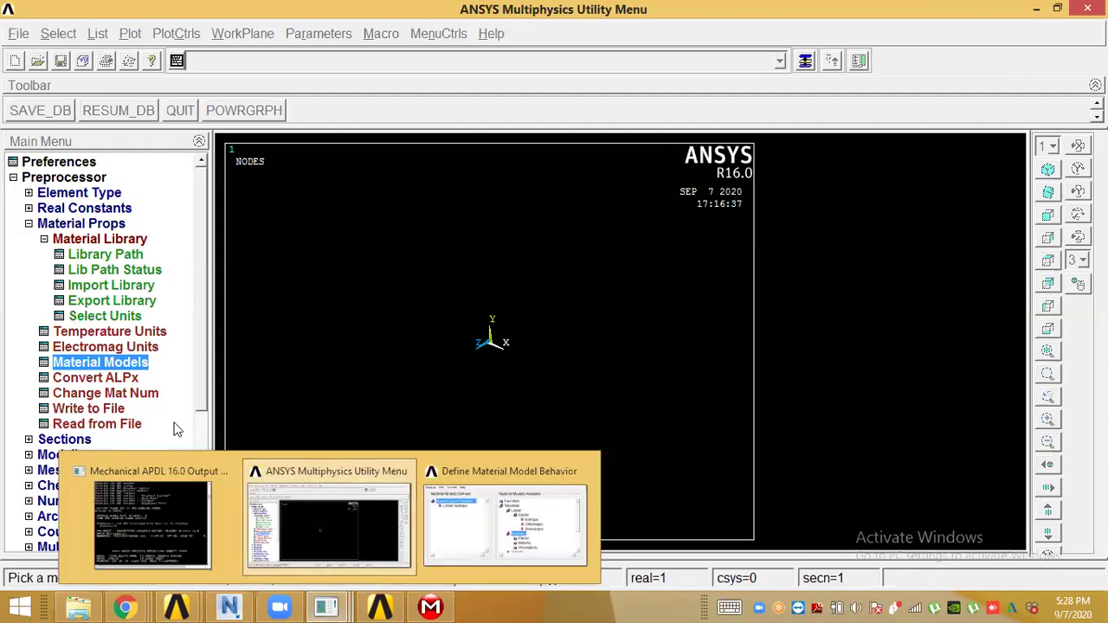
{"action": "left_click", "coordinate": [268, 511]}
{"action": "key", "text": "super"}
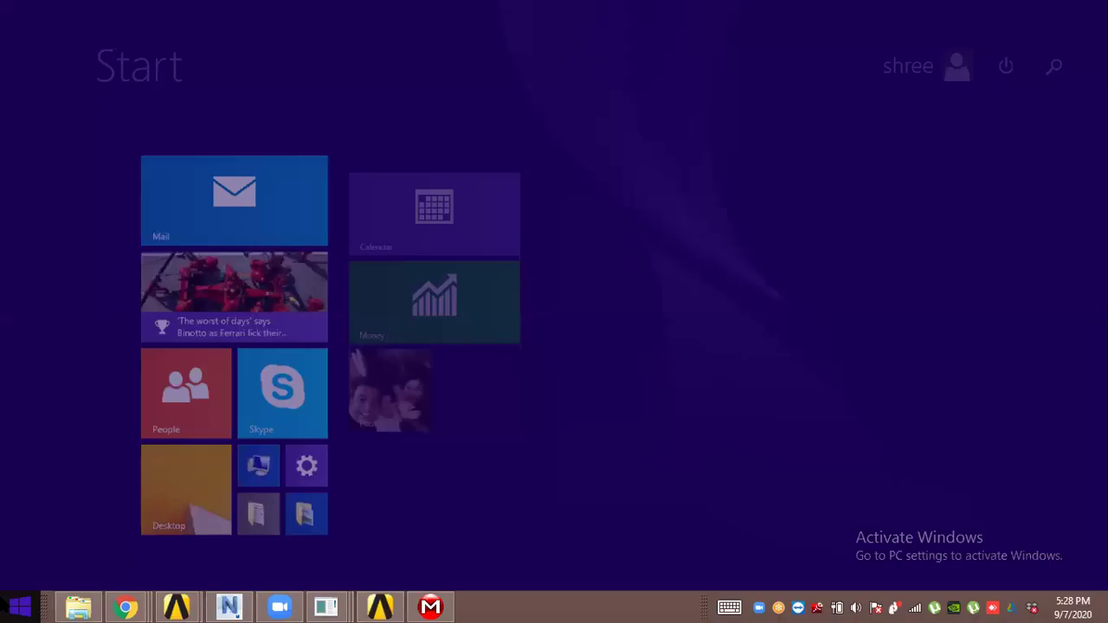
{"action": "left_click", "coordinate": [1046, 84]}
{"action": "type", "text": "AP"}
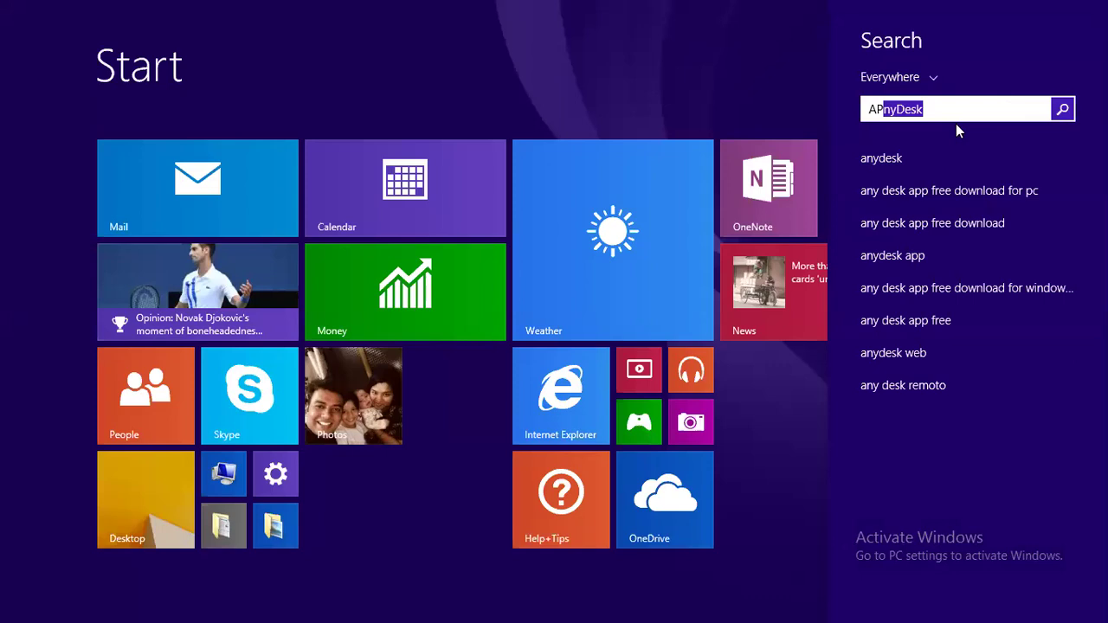
{"action": "key", "text": "BackSpace"}
{"action": "key", "text": "BackSpace"}
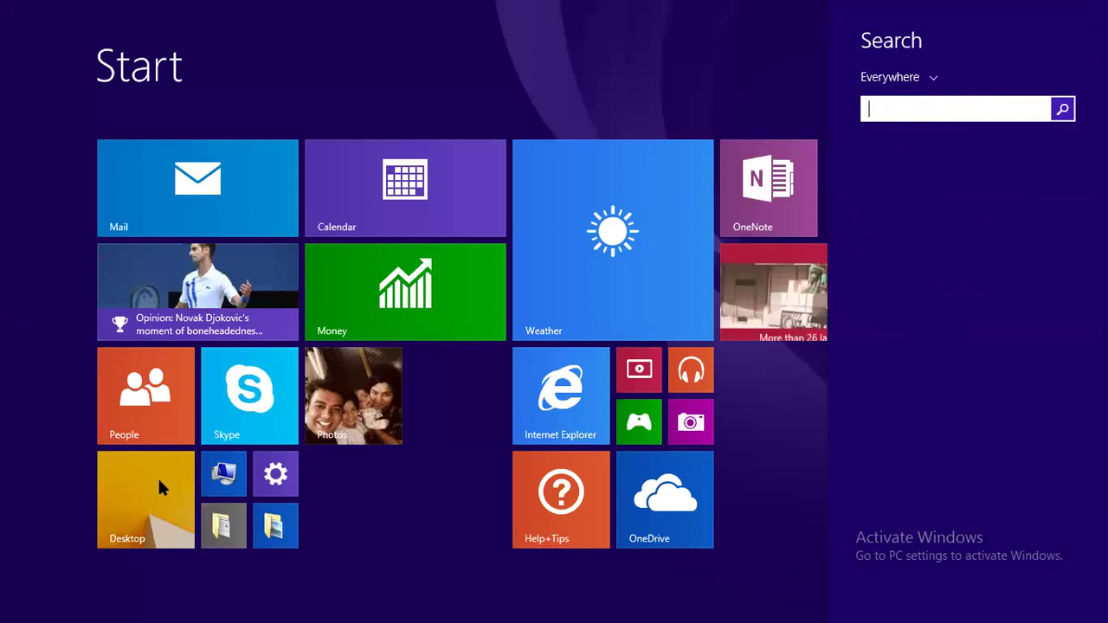
{"action": "key", "text": "Escape"}
{"action": "left_click", "coordinate": [160, 479]}
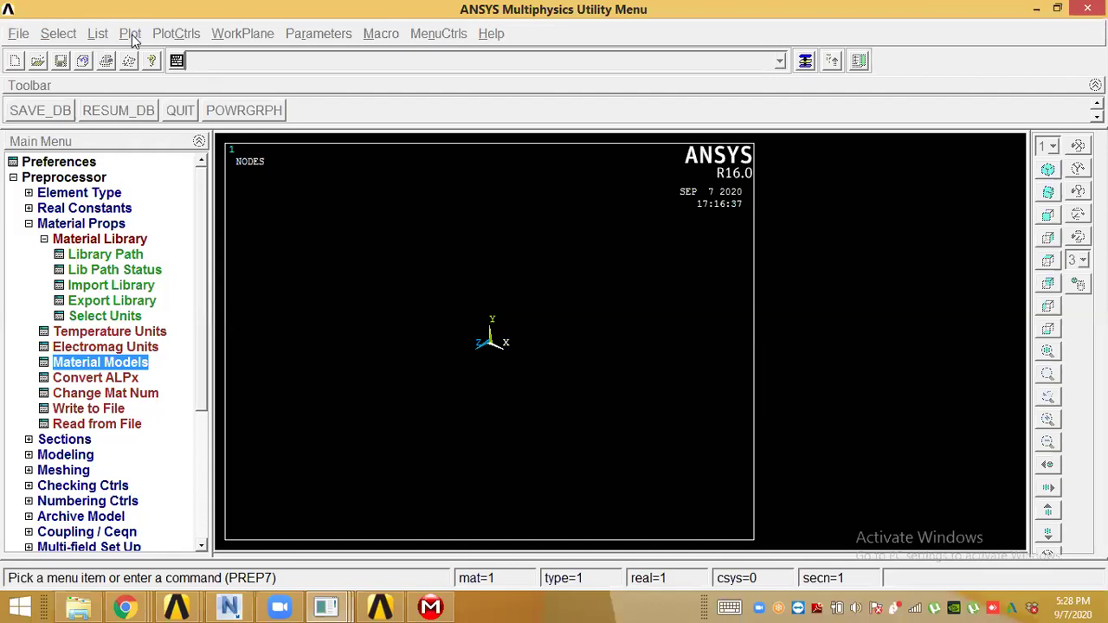
- Bring back the Define Material Model Behavior window and close it
{"action": "left_click", "coordinate": [333, 606]}
{"action": "left_click", "coordinate": [482, 528]}
{"action": "left_click", "coordinate": [827, 189]}
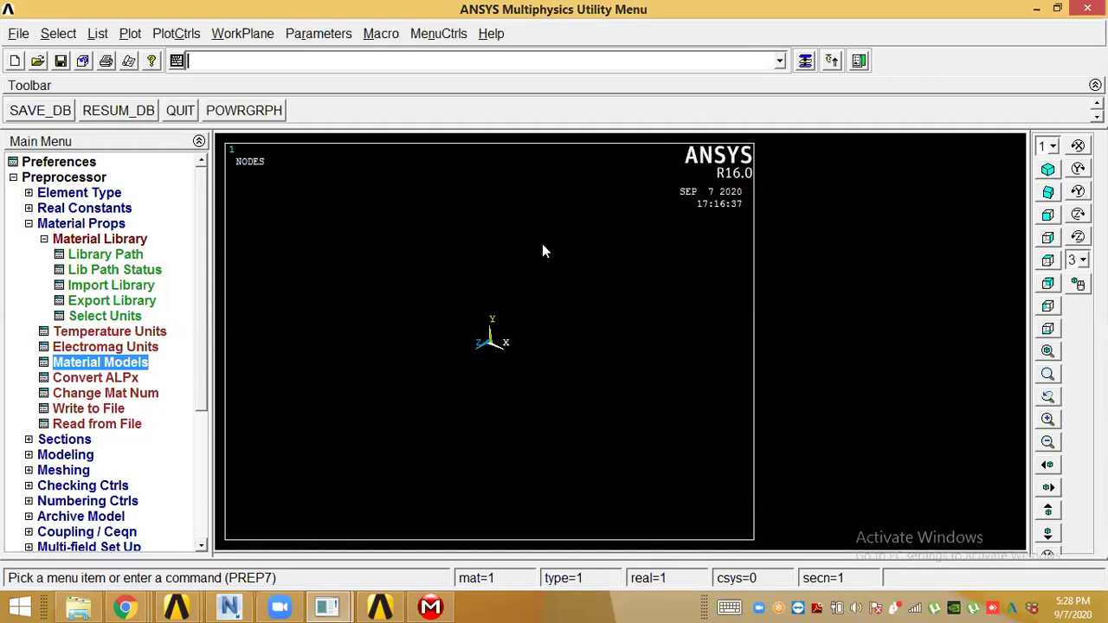
- Look over the Preprocessor's Sections and Modeling branches, expanding Create and its Keypoints options
{"action": "scroll", "coordinate": [198, 373], "scroll_direction": "down", "scroll_amount": 1}
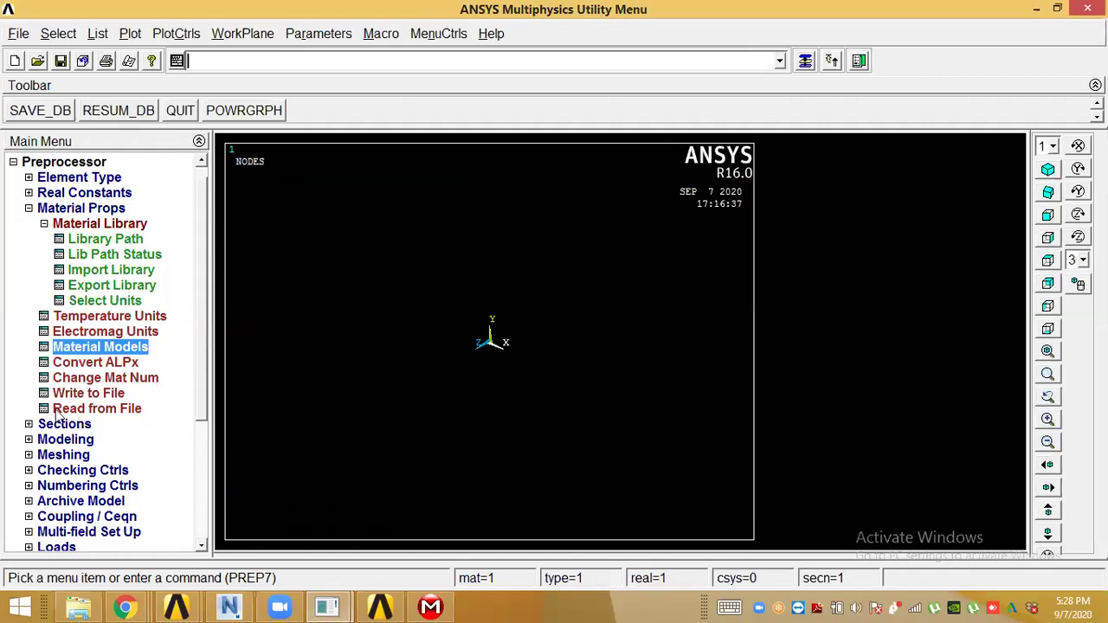
{"action": "left_click", "coordinate": [30, 425]}
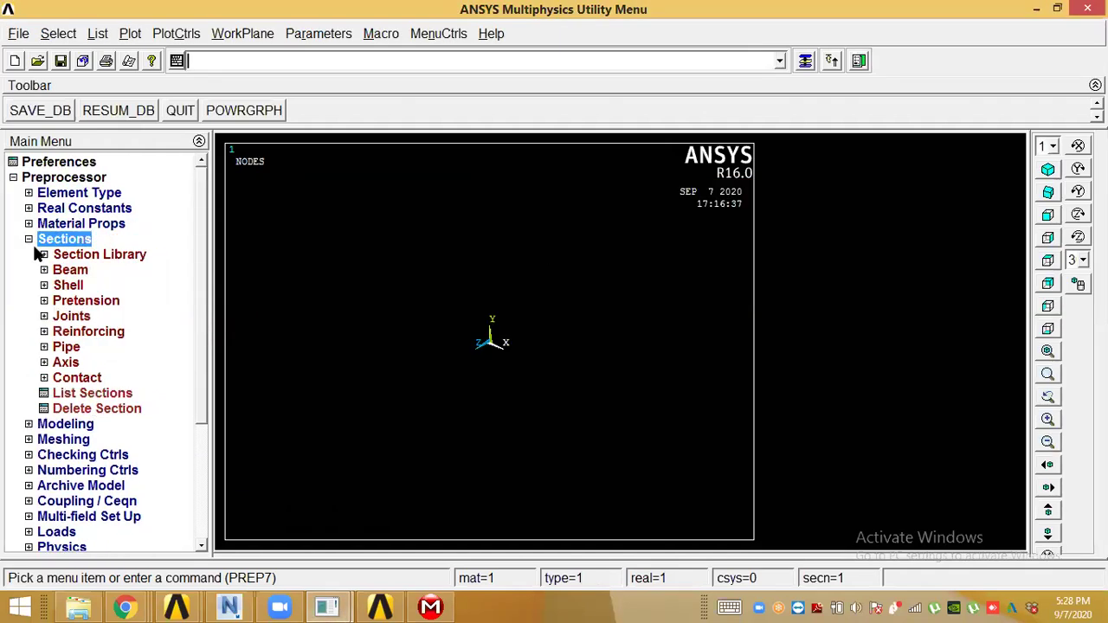
{"action": "left_click", "coordinate": [29, 424]}
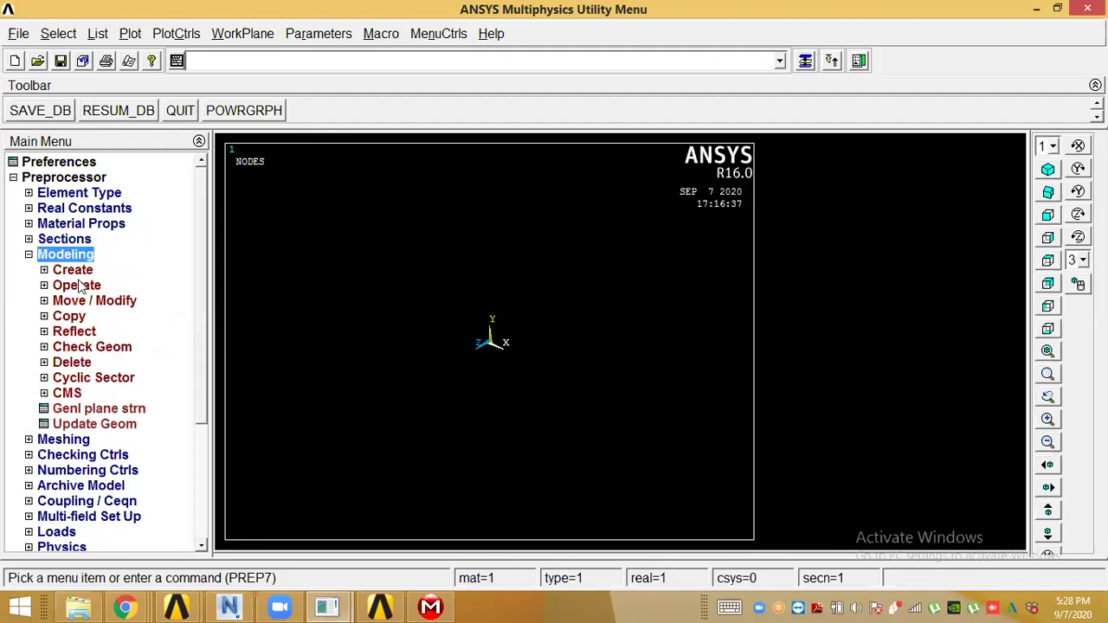
{"action": "left_click", "coordinate": [42, 270]}
{"action": "left_click", "coordinate": [42, 270]}
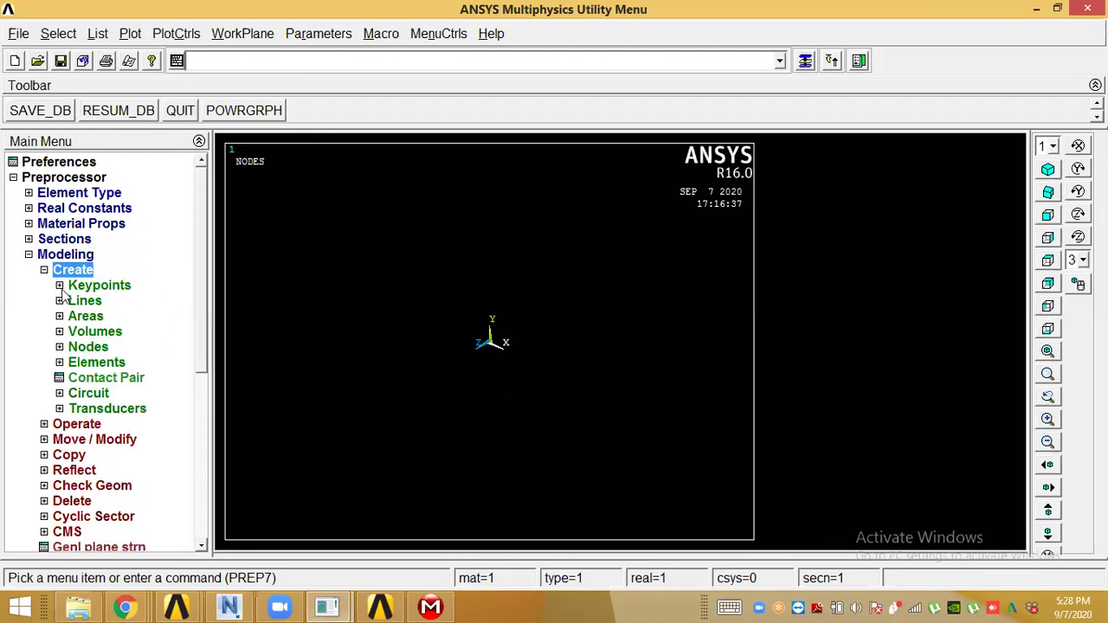
{"action": "left_click", "coordinate": [60, 287]}
- Try to create keypoints with the On Line option and dismiss the error message
{"action": "left_click", "coordinate": [317, 260]}
{"action": "left_click", "coordinate": [427, 251]}
{"action": "left_click", "coordinate": [403, 345]}
{"action": "left_click", "coordinate": [356, 374]}
{"action": "left_click_drag", "start_coordinate": [105, 274], "coordinate": [759, 60]}
{"action": "left_click", "coordinate": [119, 334]}
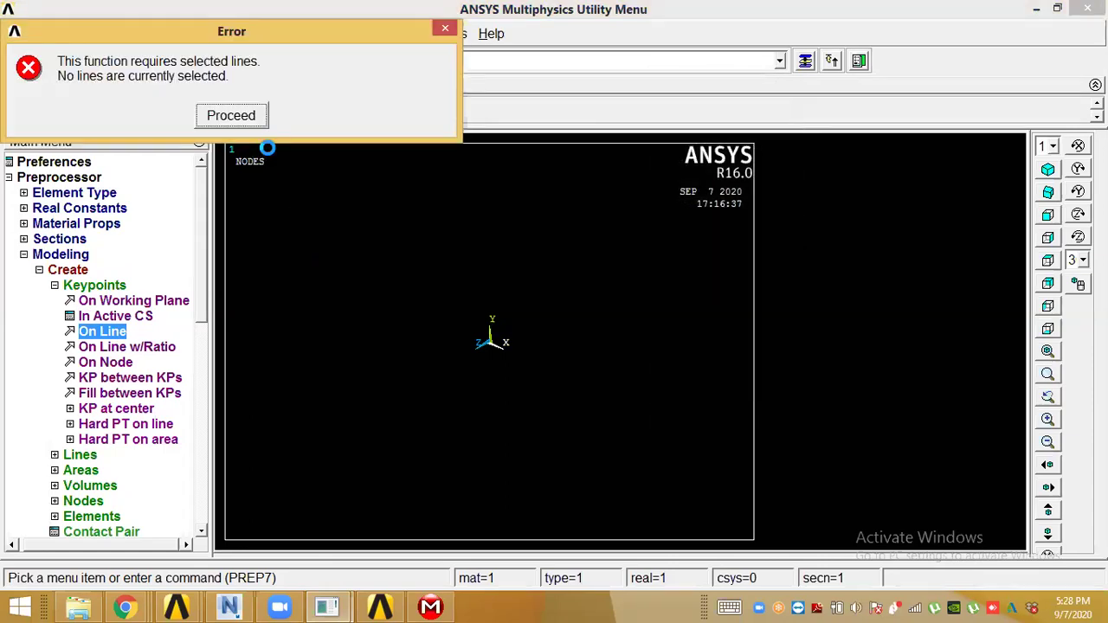
{"action": "left_click", "coordinate": [445, 29]}
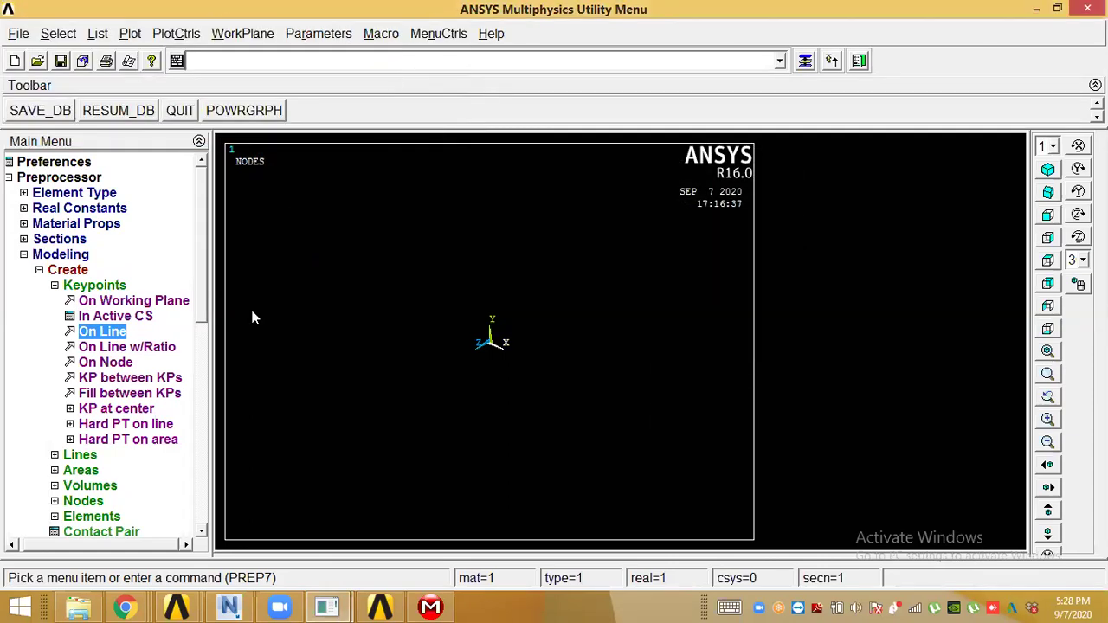
- Switch to the BULLET IN RUBBER Workbench project and view the analysis systems in its Project Schematic
{"action": "left_click", "coordinate": [204, 361]}
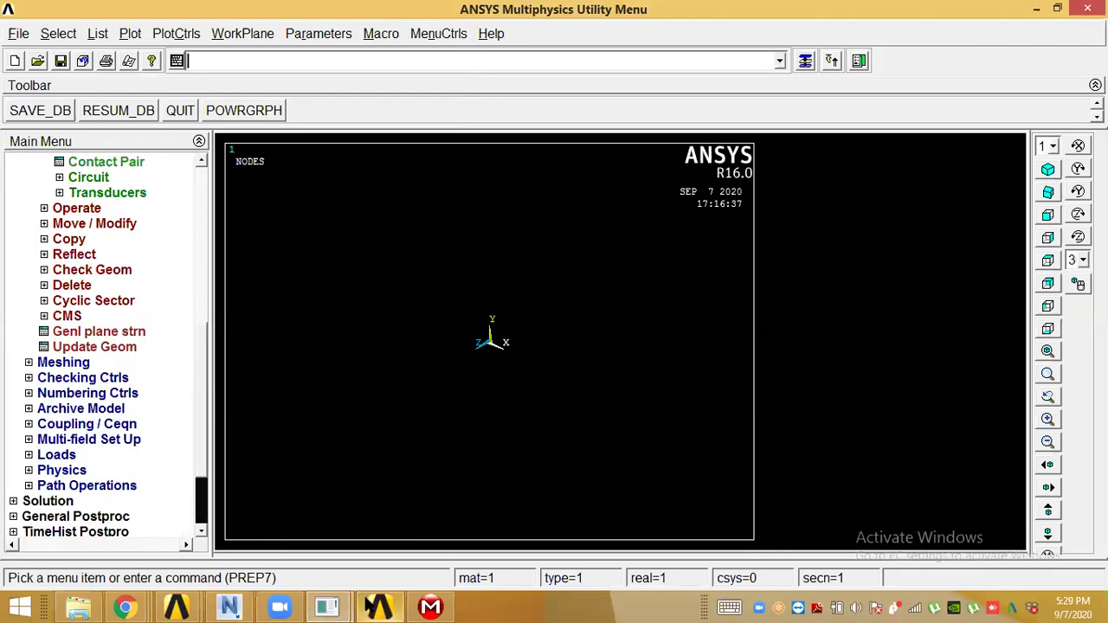
{"action": "left_click", "coordinate": [365, 599]}
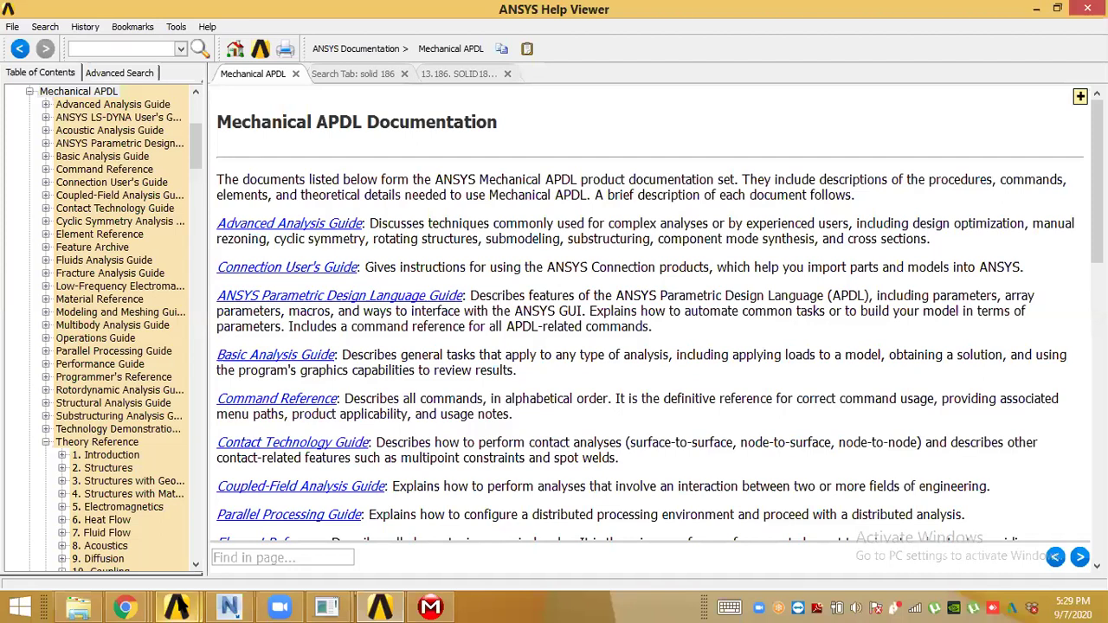
{"action": "mouse_move", "coordinate": [177, 608]}
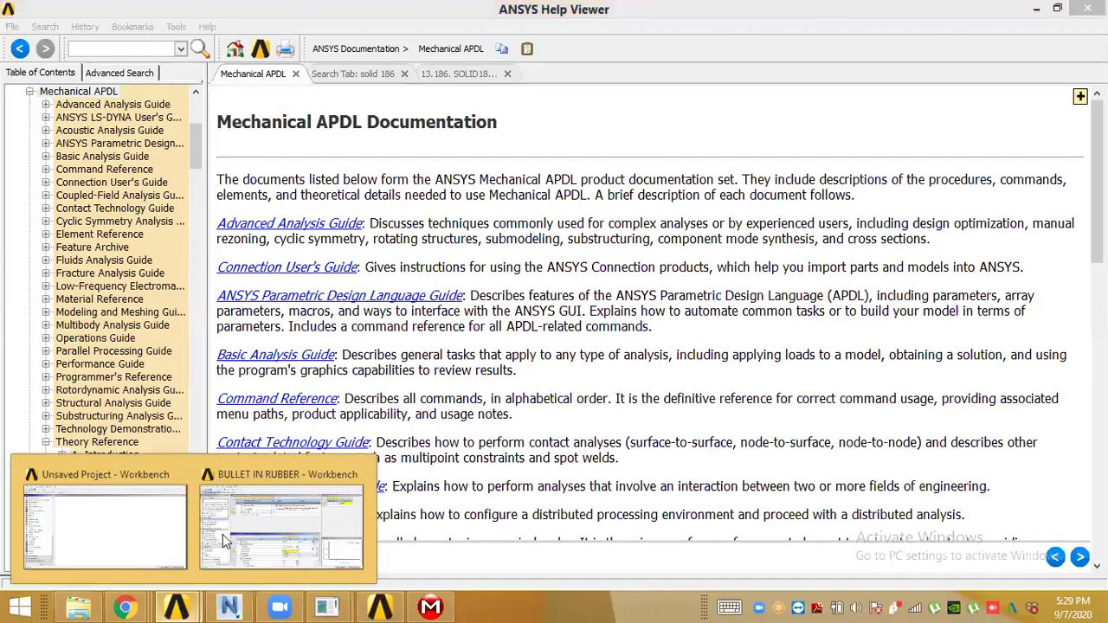
{"action": "left_click", "coordinate": [222, 534]}
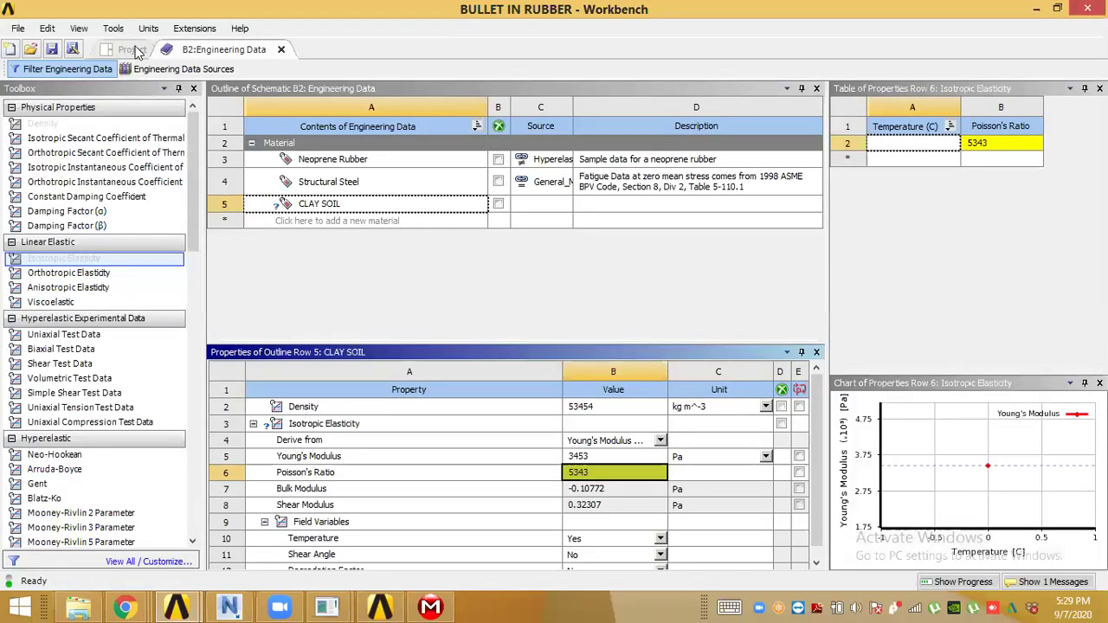
{"action": "left_click", "coordinate": [132, 50]}
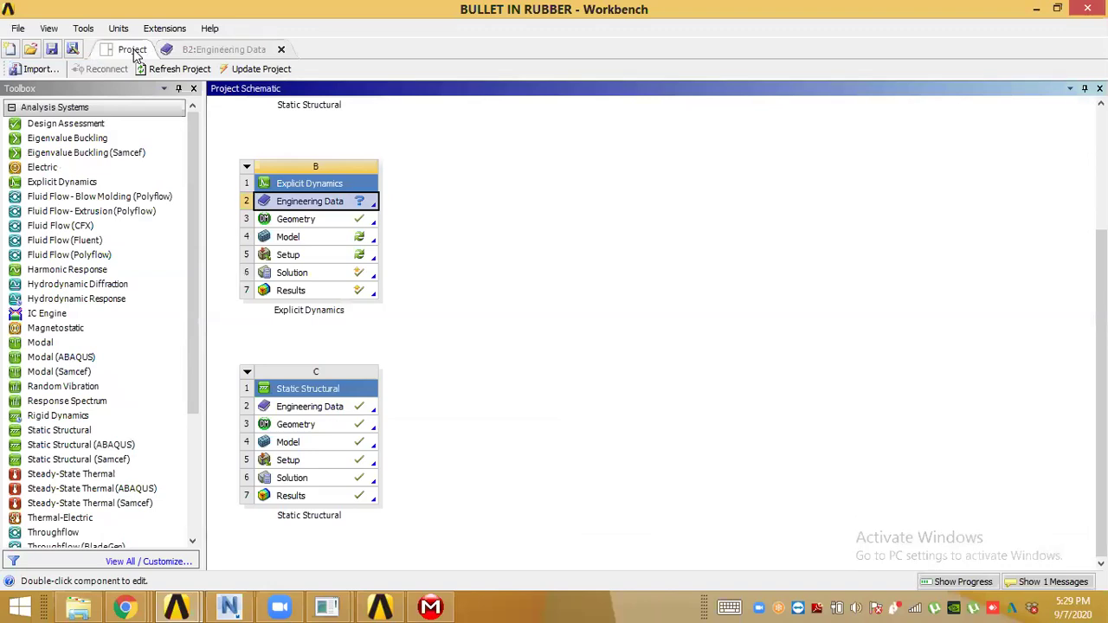
{"action": "scroll", "coordinate": [617, 286], "scroll_direction": "up", "scroll_amount": 3}
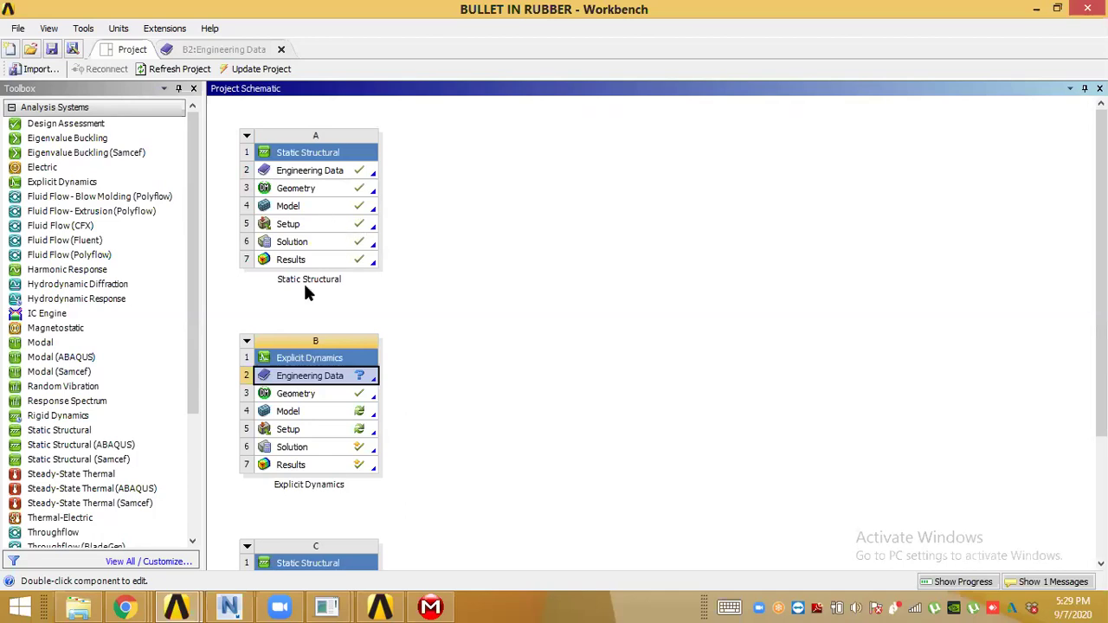
- Switch to the ANSYS Multiphysics Utility Menu window and view the Keypoints creation options under Modeling
{"action": "left_click", "coordinate": [327, 606]}
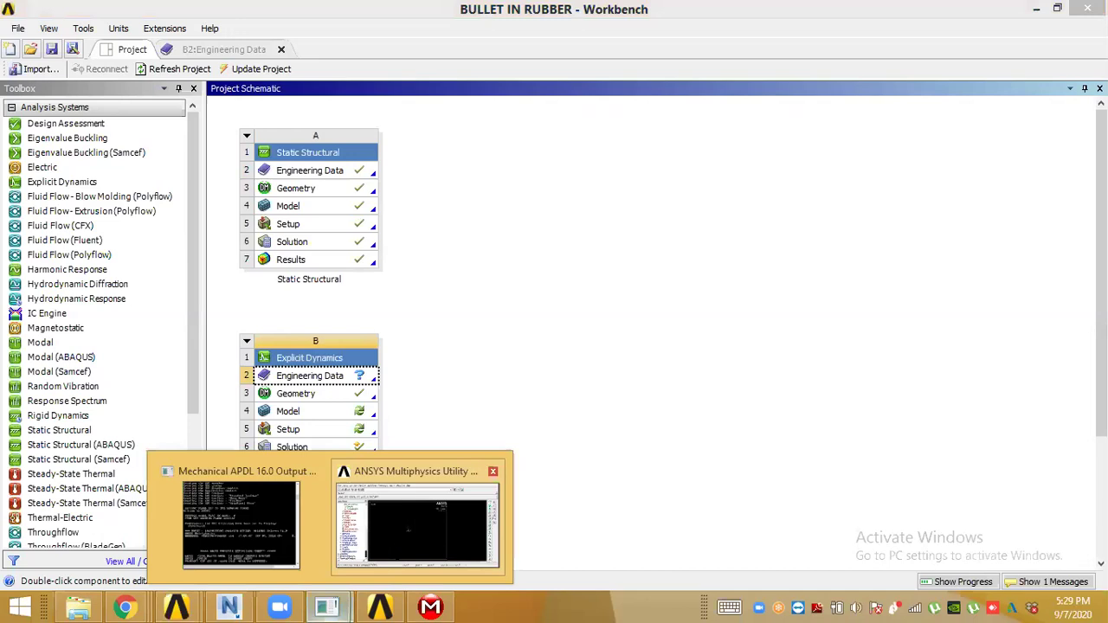
{"action": "left_click", "coordinate": [416, 524]}
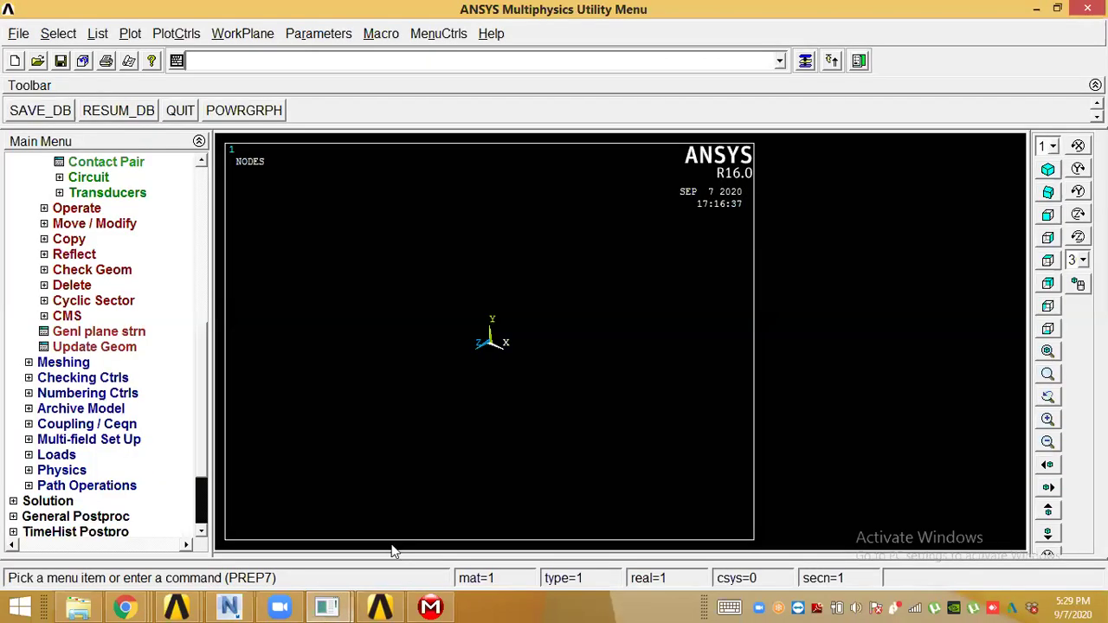
{"action": "left_click", "coordinate": [197, 244]}
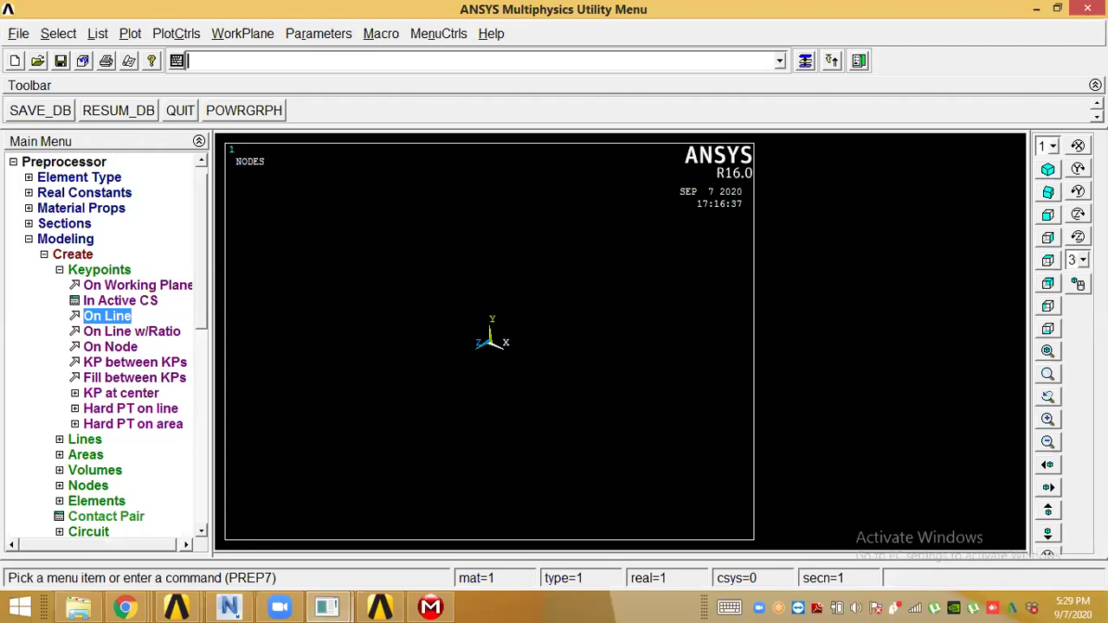
- Minimize the Mechanical APDL and Workbench windows and open the Downloads folder in File Explorer
{"action": "left_click", "coordinate": [1036, 11]}
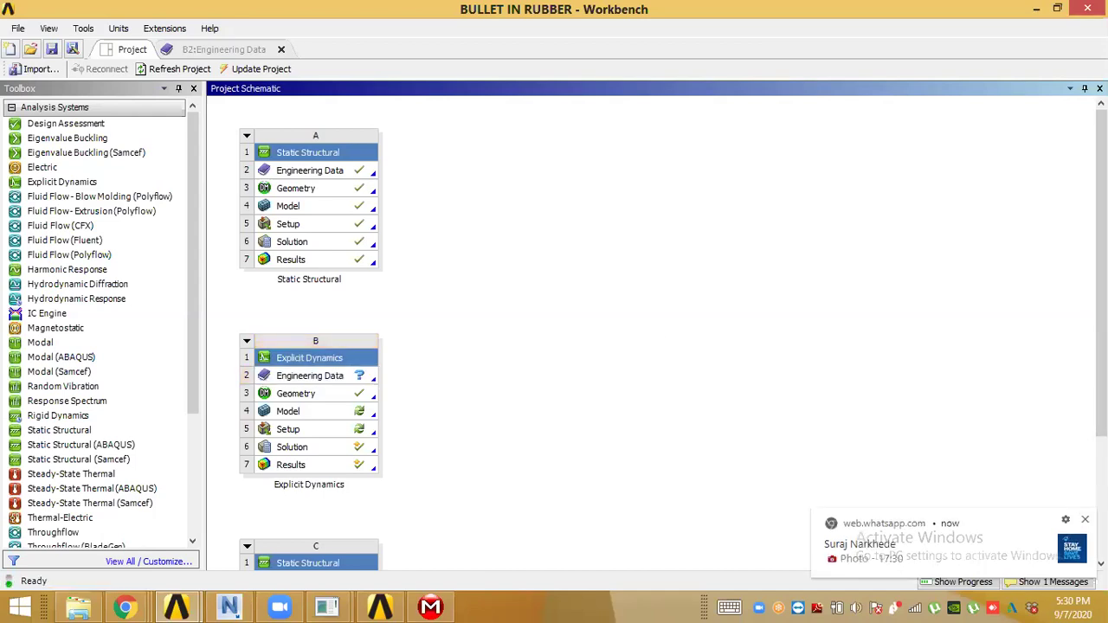
{"action": "left_click", "coordinate": [1085, 520]}
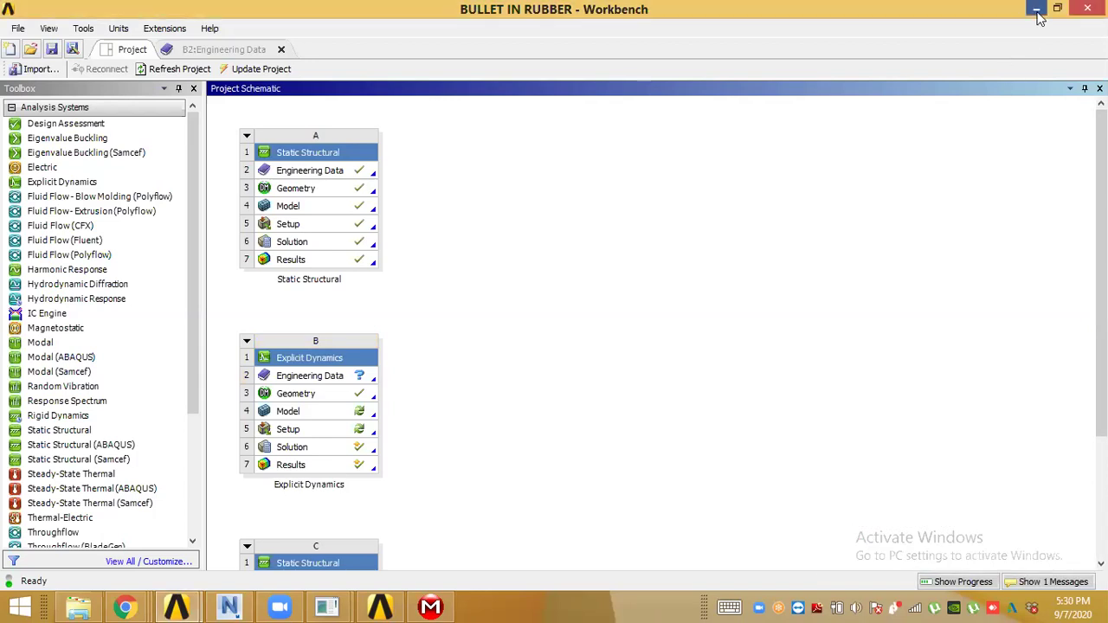
{"action": "left_click", "coordinate": [1037, 10]}
{"action": "left_click", "coordinate": [1036, 10]}
{"action": "left_click", "coordinate": [1036, 10]}
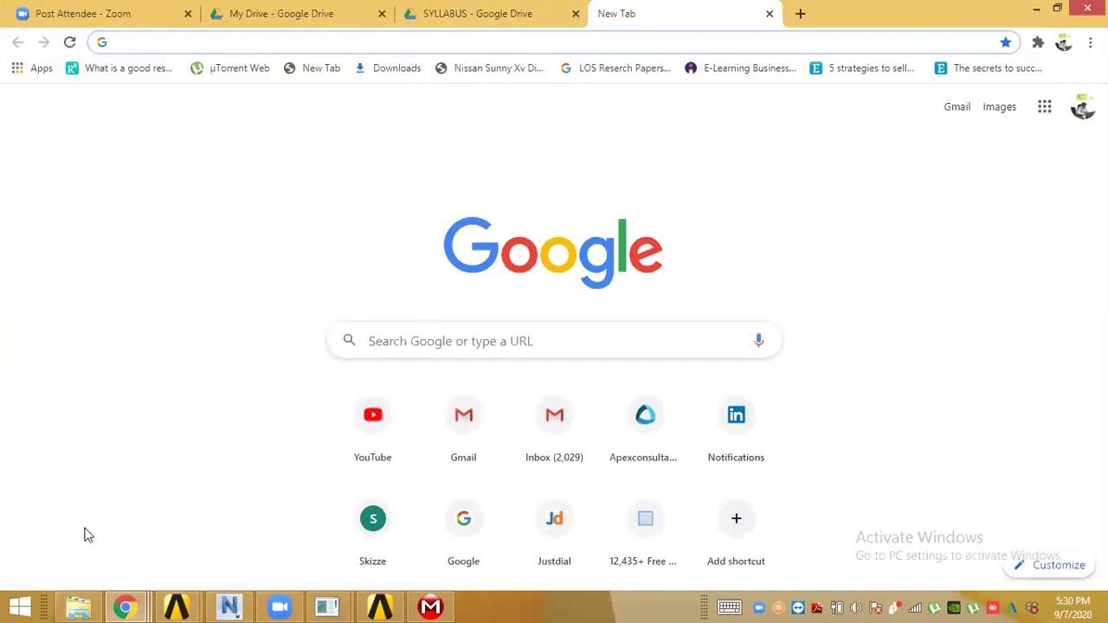
{"action": "left_click", "coordinate": [76, 607]}
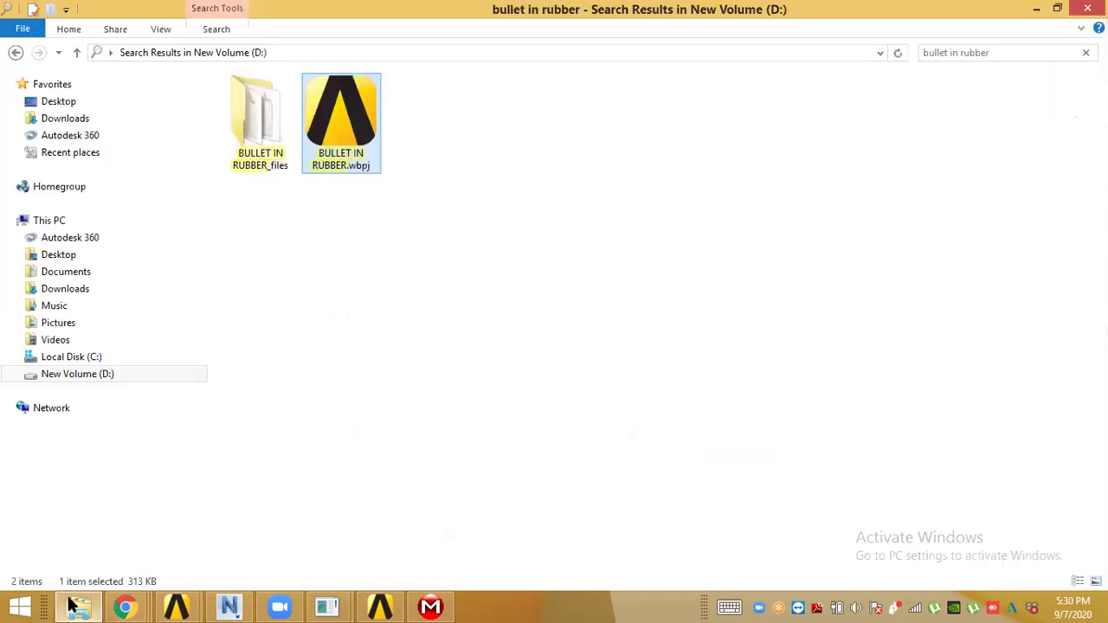
{"action": "left_click", "coordinate": [88, 125]}
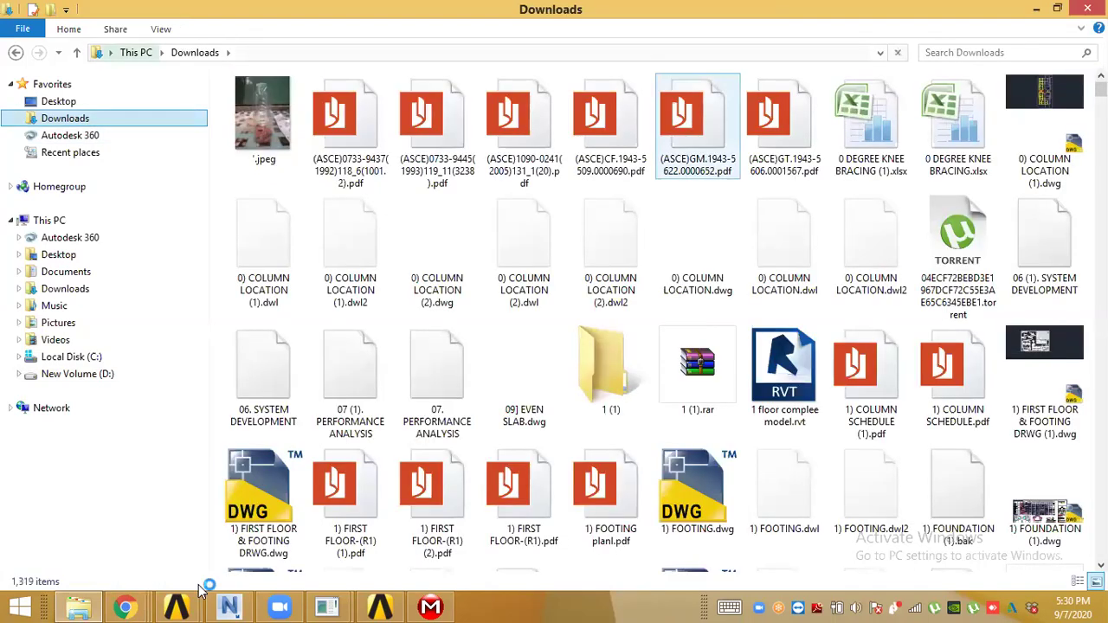
- Switch to Google Chrome, change to the other Google account and start a mail search in its Gmail inbox
{"action": "mouse_move", "coordinate": [130, 606]}
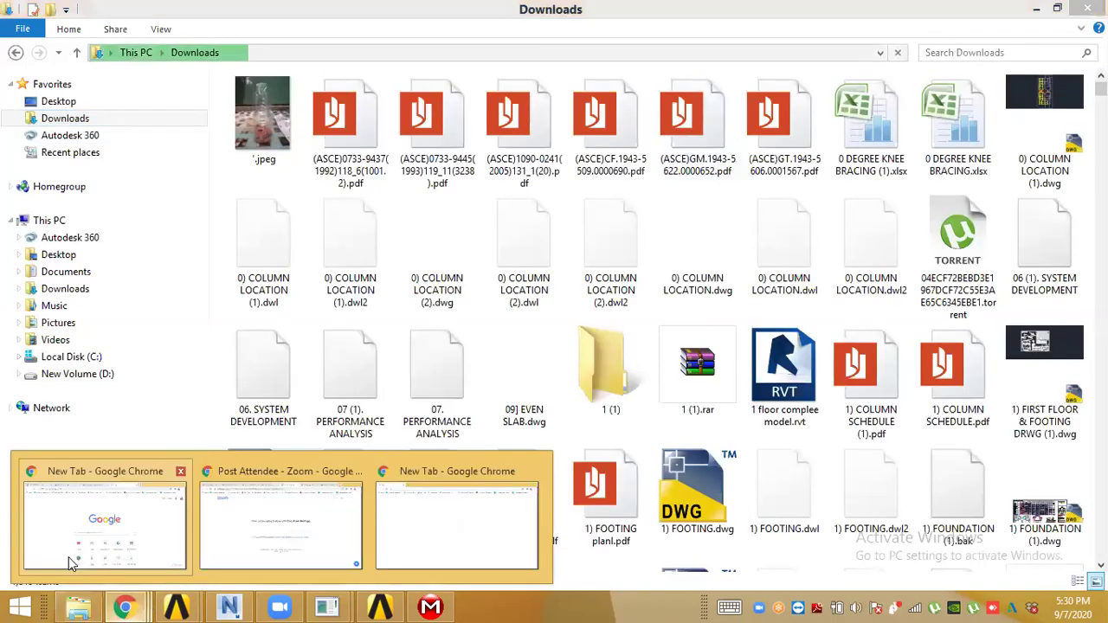
{"action": "left_click", "coordinate": [136, 532]}
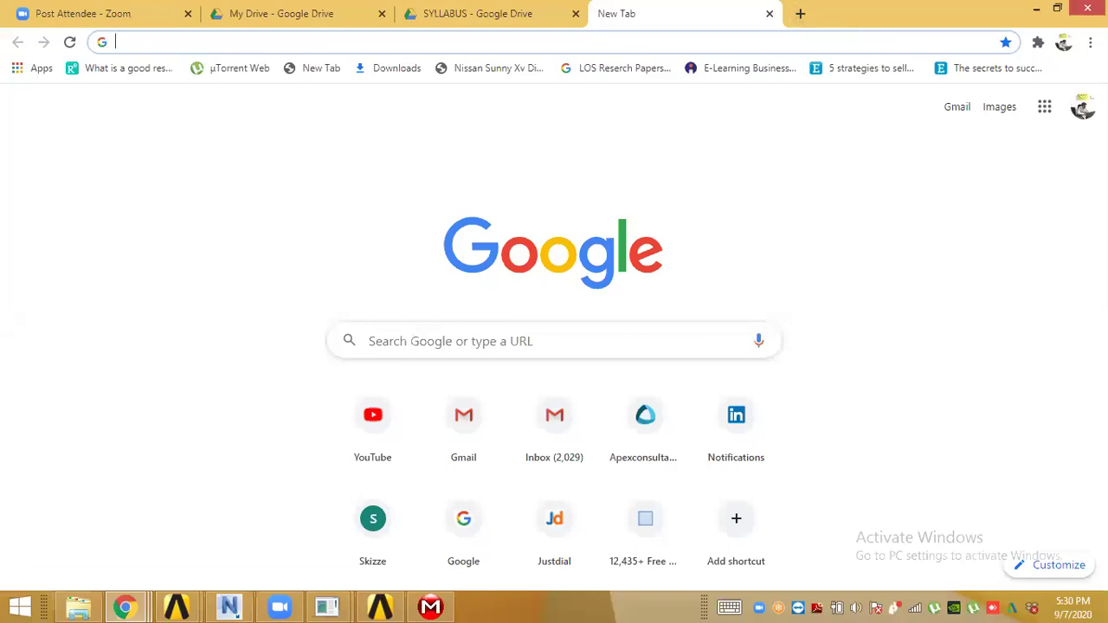
{"action": "left_click", "coordinate": [1082, 106]}
{"action": "left_click", "coordinate": [863, 350]}
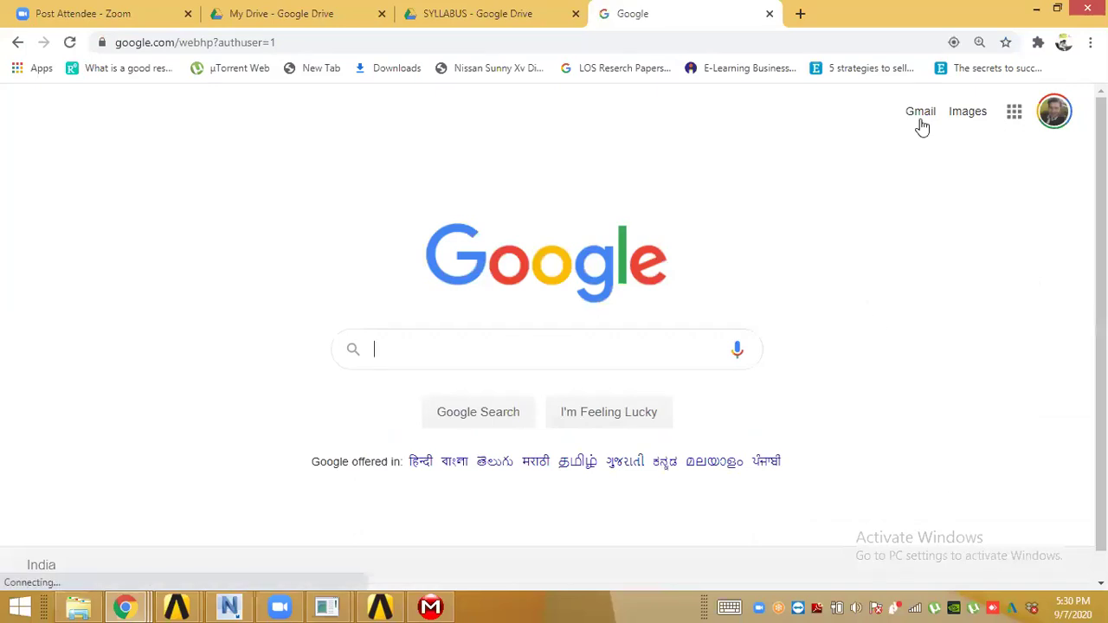
{"action": "left_click", "coordinate": [922, 125]}
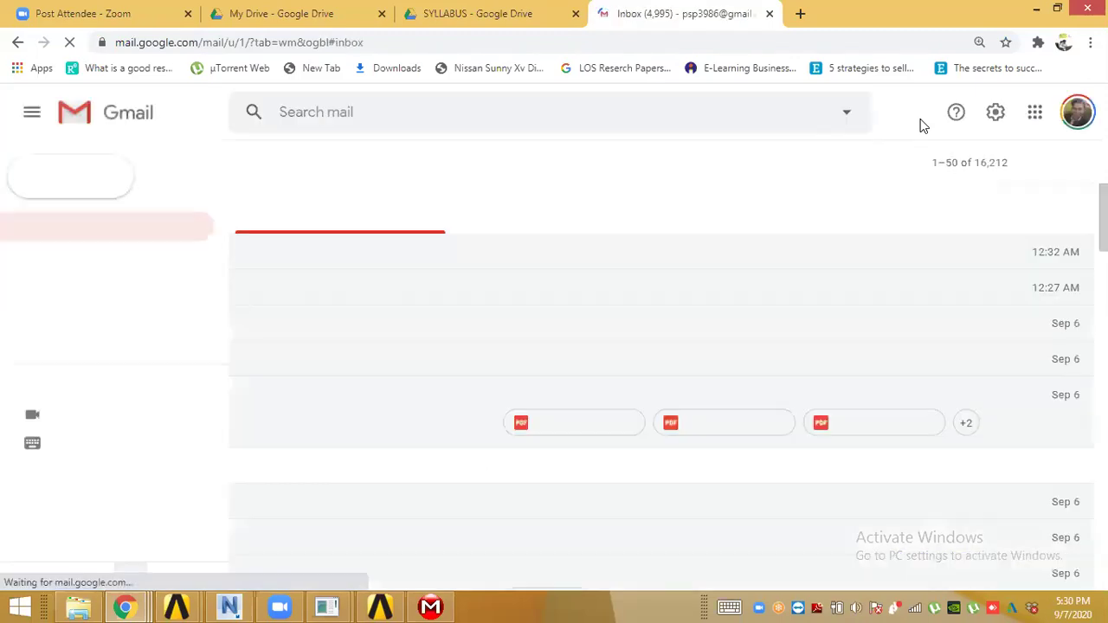
{"action": "left_click", "coordinate": [684, 119]}
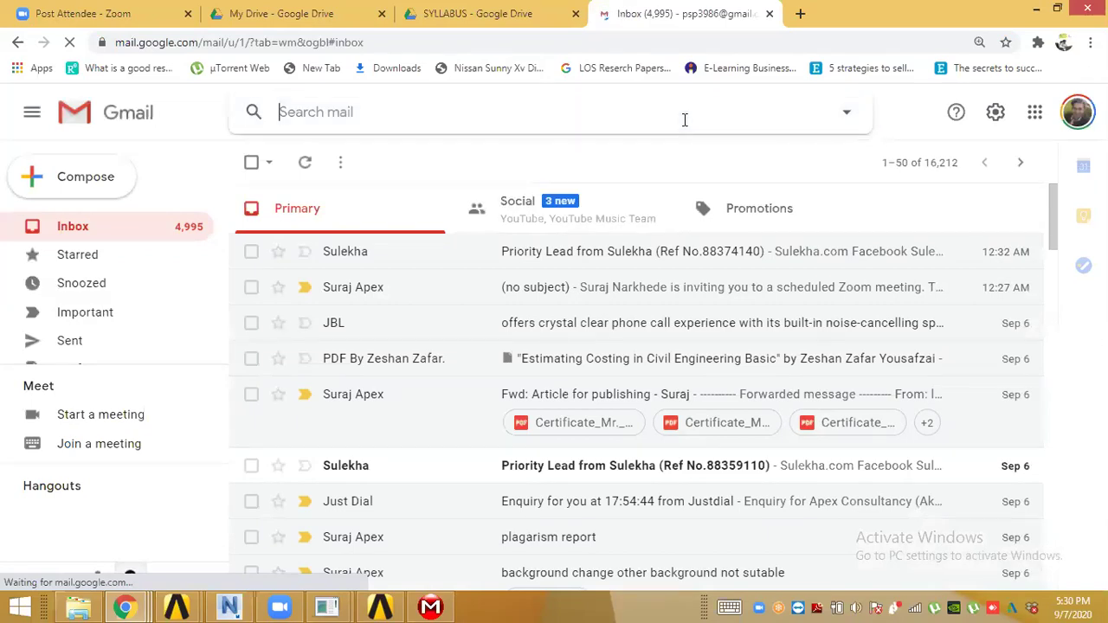
{"action": "type", "text": "G"}
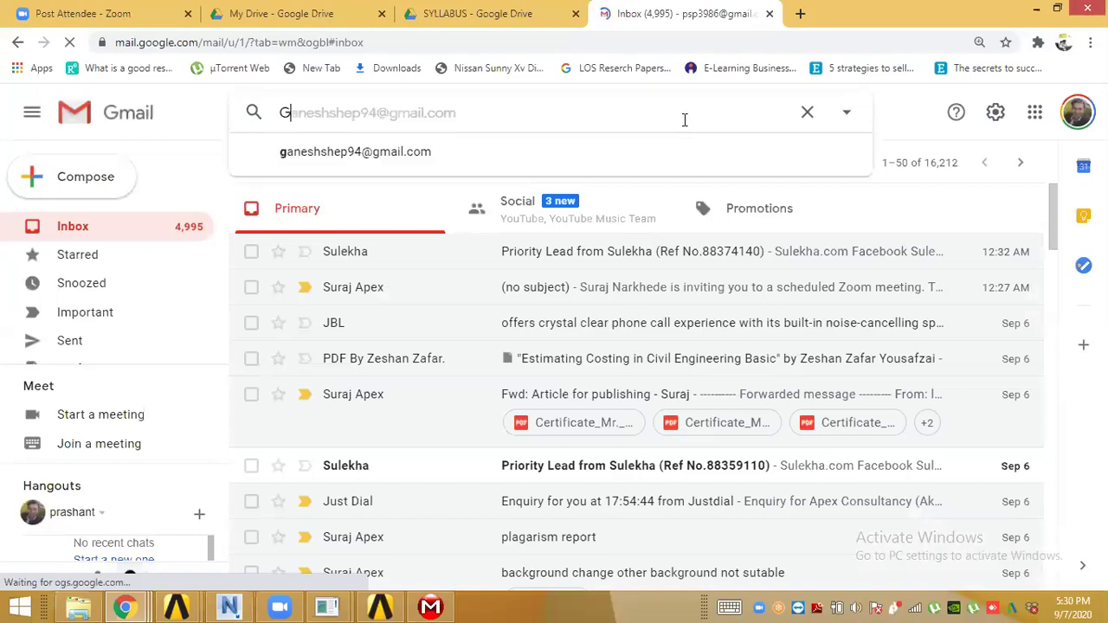
{"action": "key", "text": "BackSpace"}
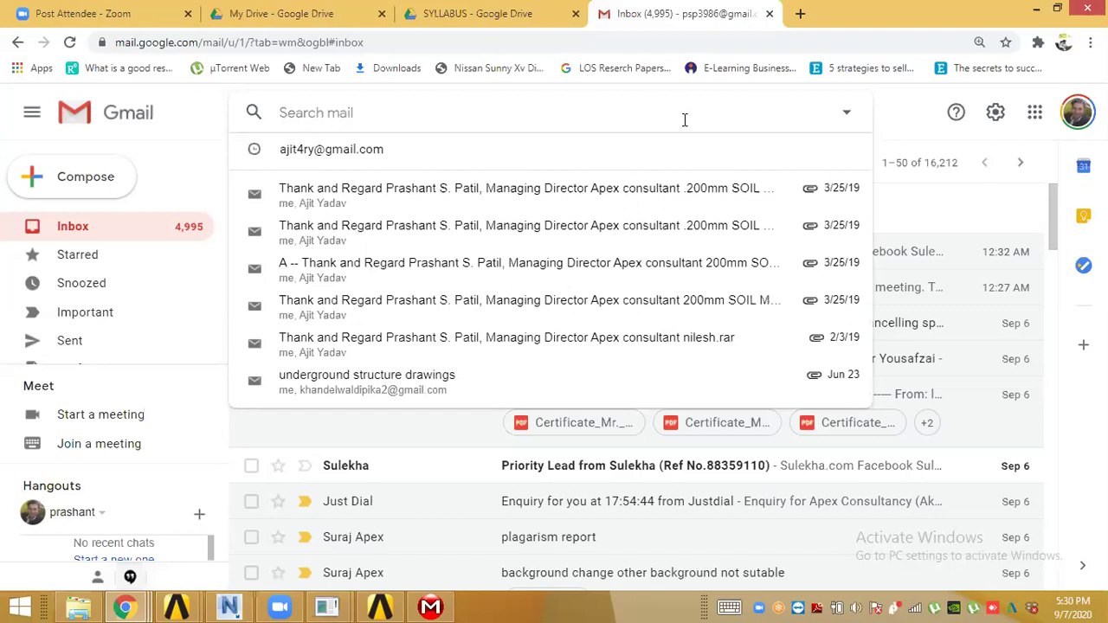
{"action": "type", "text": "AD"}
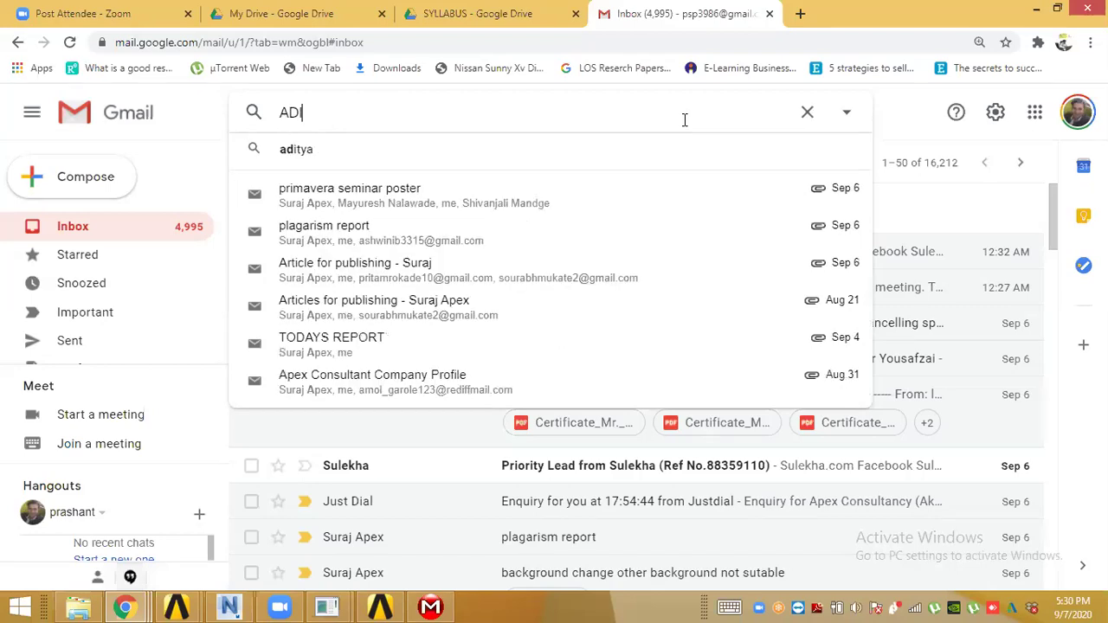
{"action": "type", "text": "ITI"}
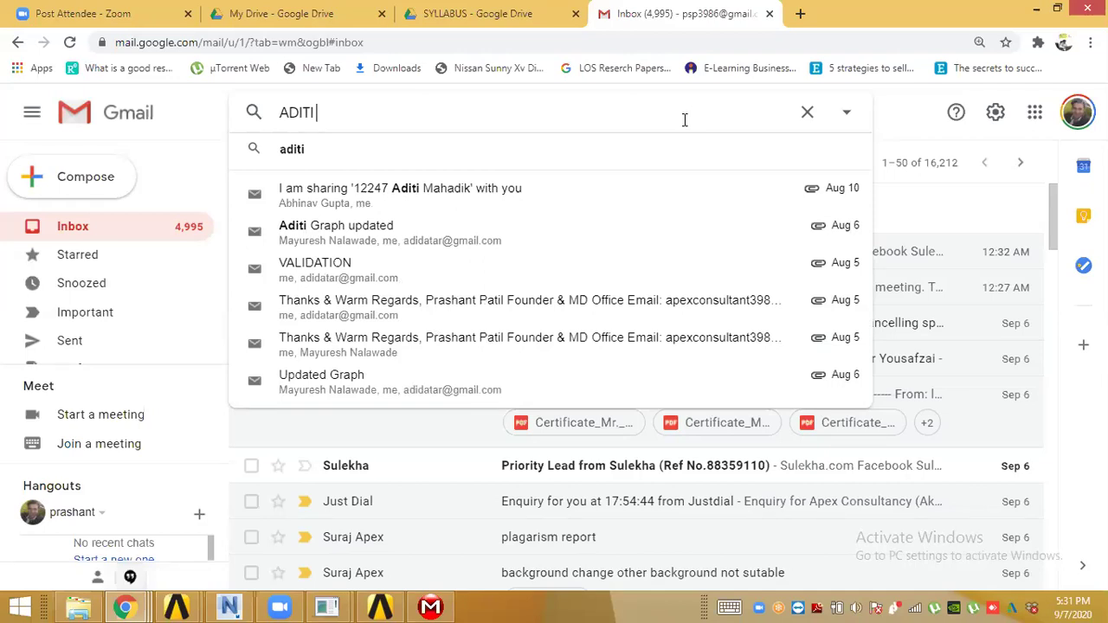
{"action": "type", "text": "DA"}
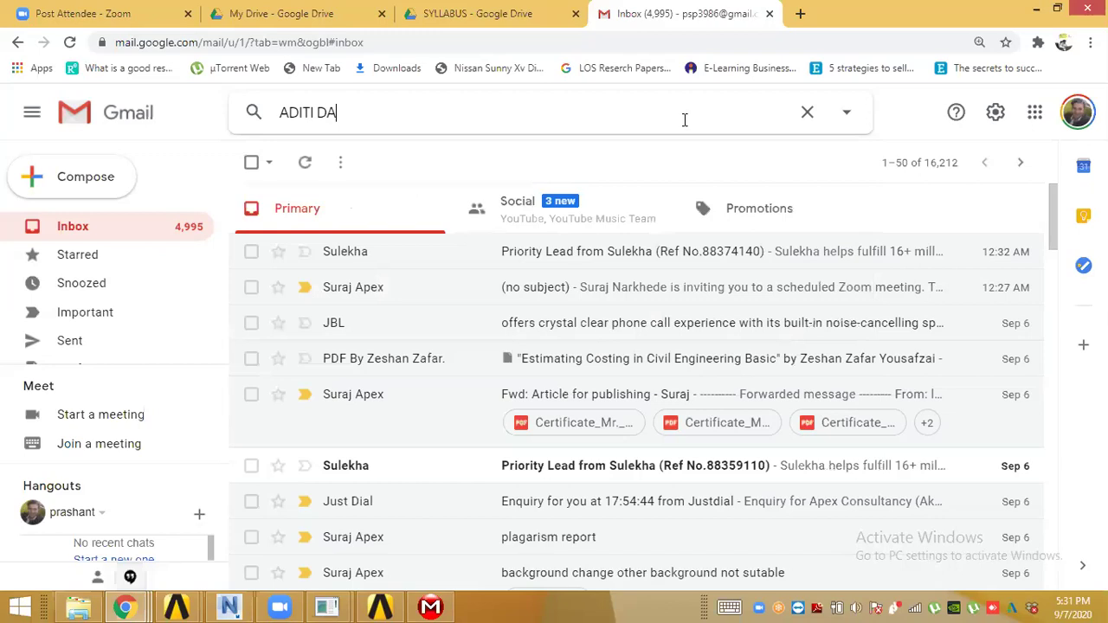
{"action": "key", "text": "BackSpace"}
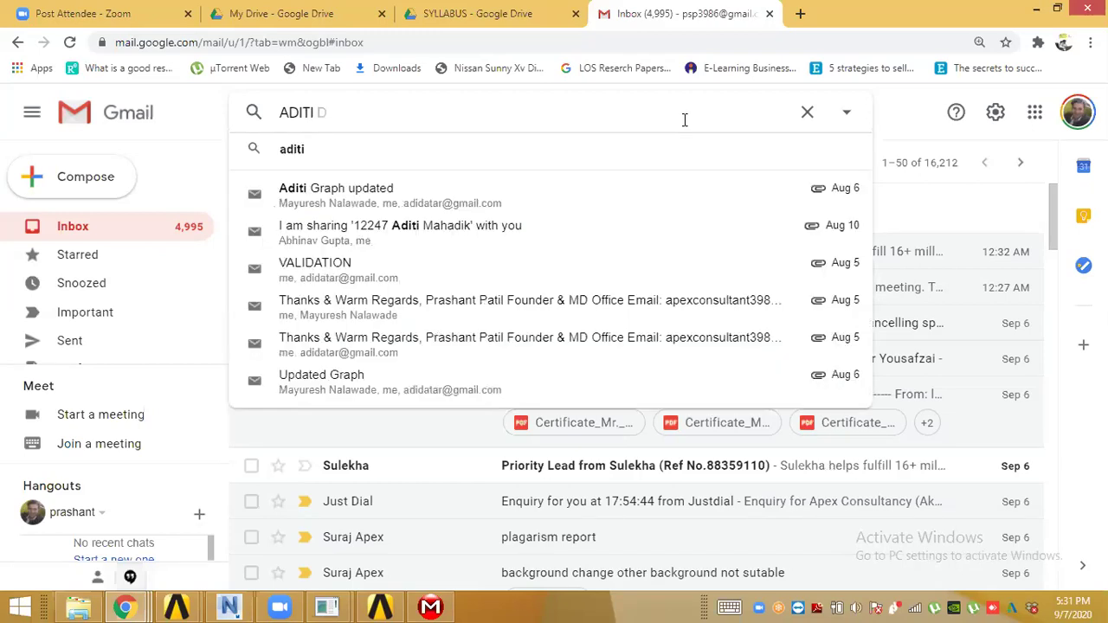
{"action": "key", "text": "BackSpace"}
{"action": "key", "text": "BackSpace"}
{"action": "key", "text": "BackSpace"}
{"action": "key", "text": "BackSpace"}
{"action": "key", "text": "BackSpace"}
{"action": "key", "text": "BackSpace"}
{"action": "key", "text": "BackSpace"}
- Search the mail for the contact's first name and open the VALIDATION email
{"action": "type", "text": "TANVI"}
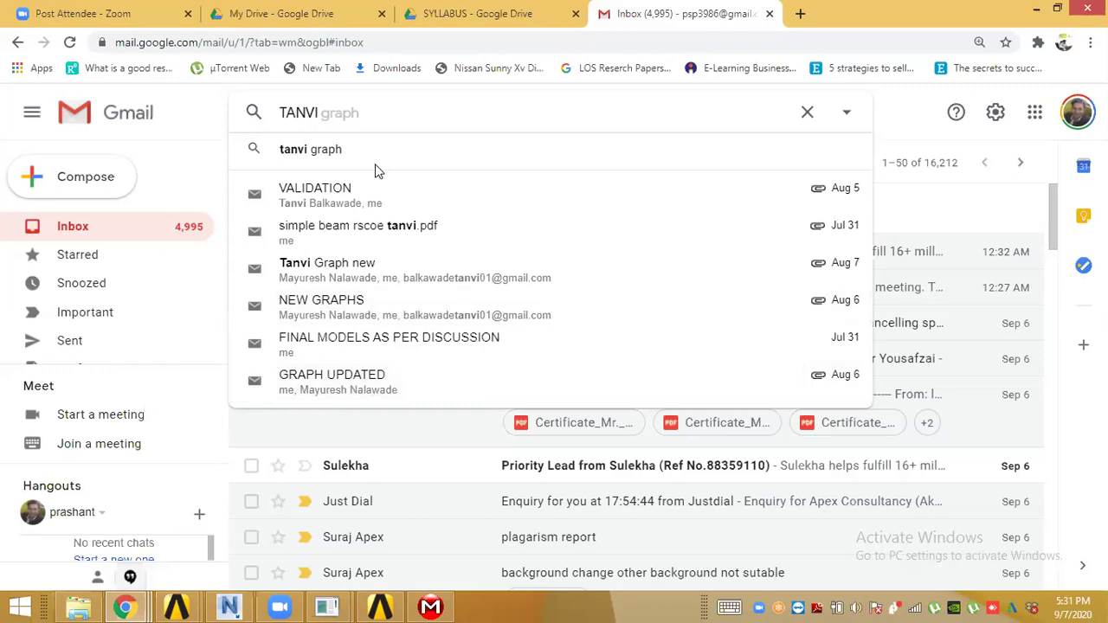
{"action": "key", "text": "Return"}
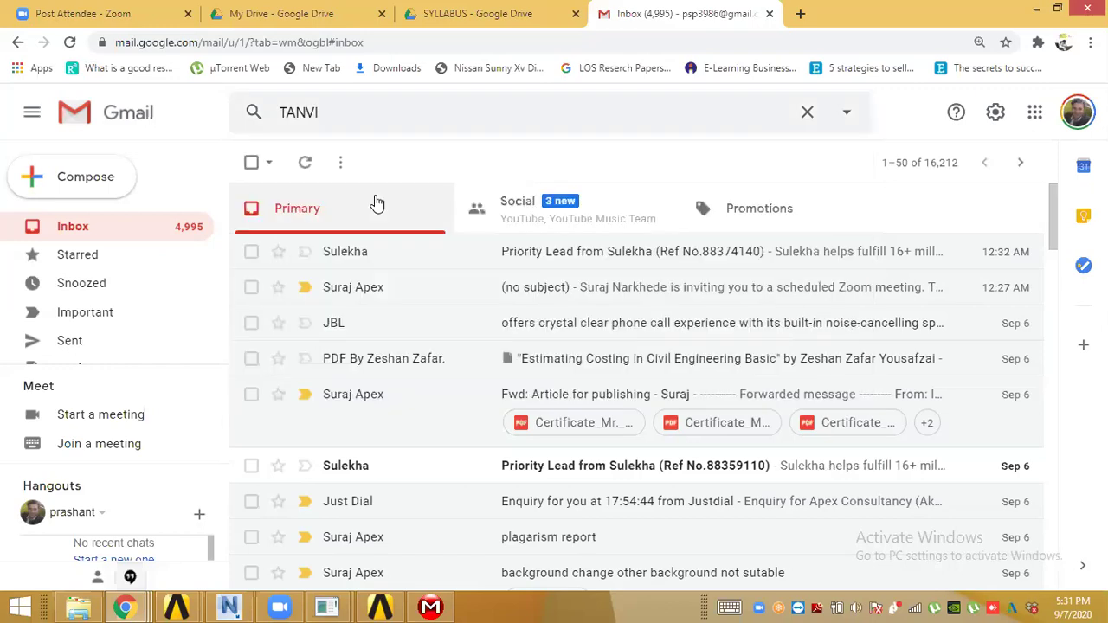
{"action": "left_click", "coordinate": [378, 202]}
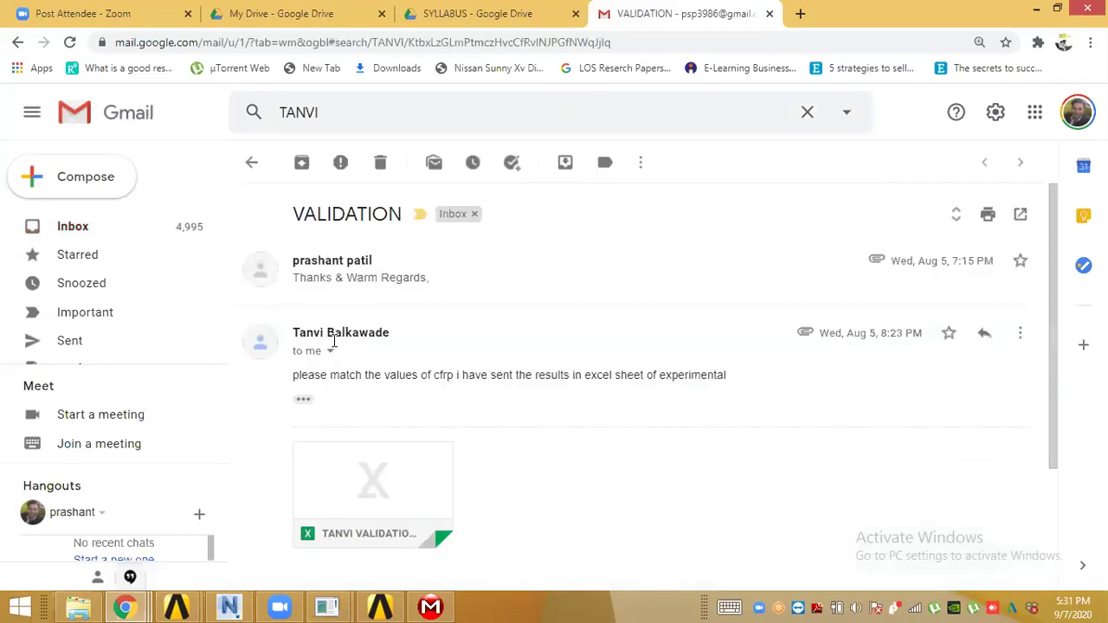
- Copy the sender's e-mail address from the VALIDATION message details and search the mail for it
{"action": "left_click", "coordinate": [330, 352]}
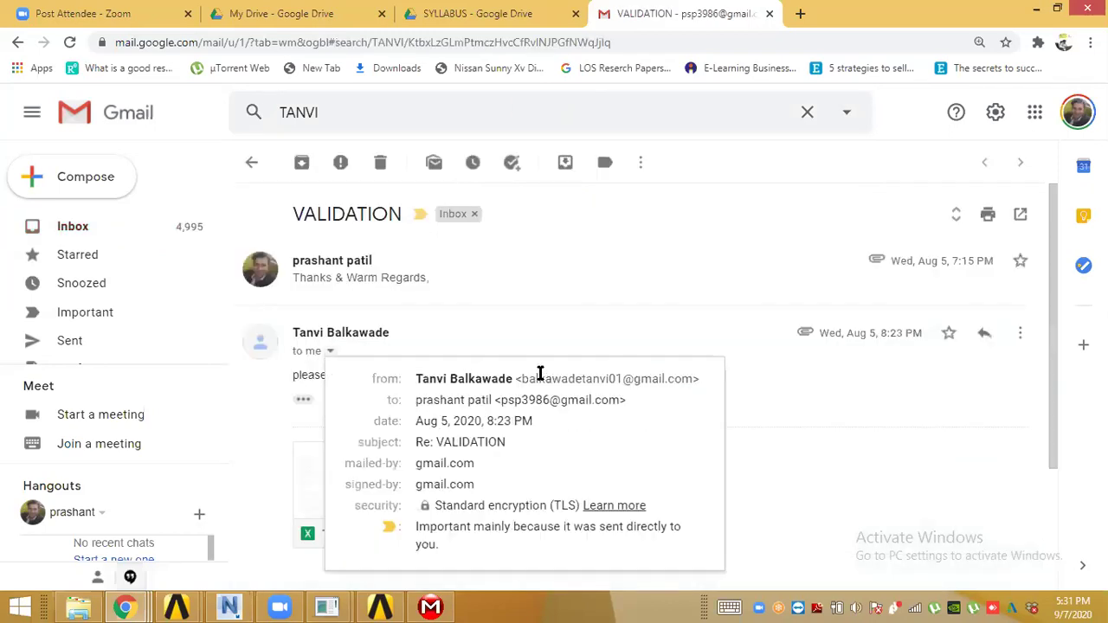
{"action": "left_click", "coordinate": [522, 381]}
{"action": "left_click", "coordinate": [692, 381], "text": "shift"}
{"action": "key", "text": "ctrl+c"}
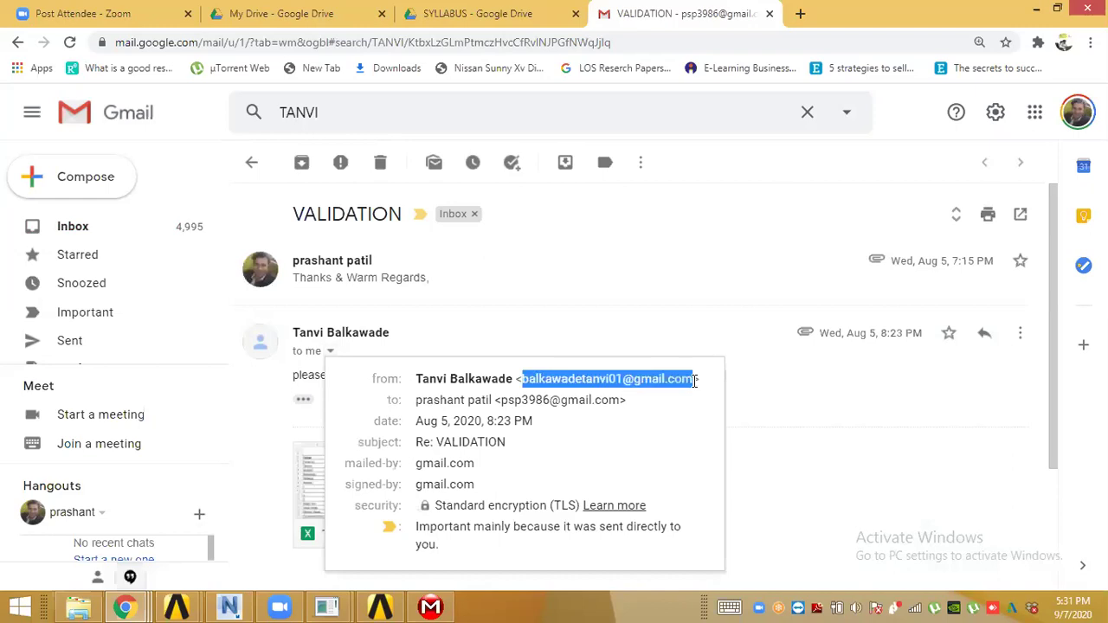
{"action": "left_click", "coordinate": [290, 112]}
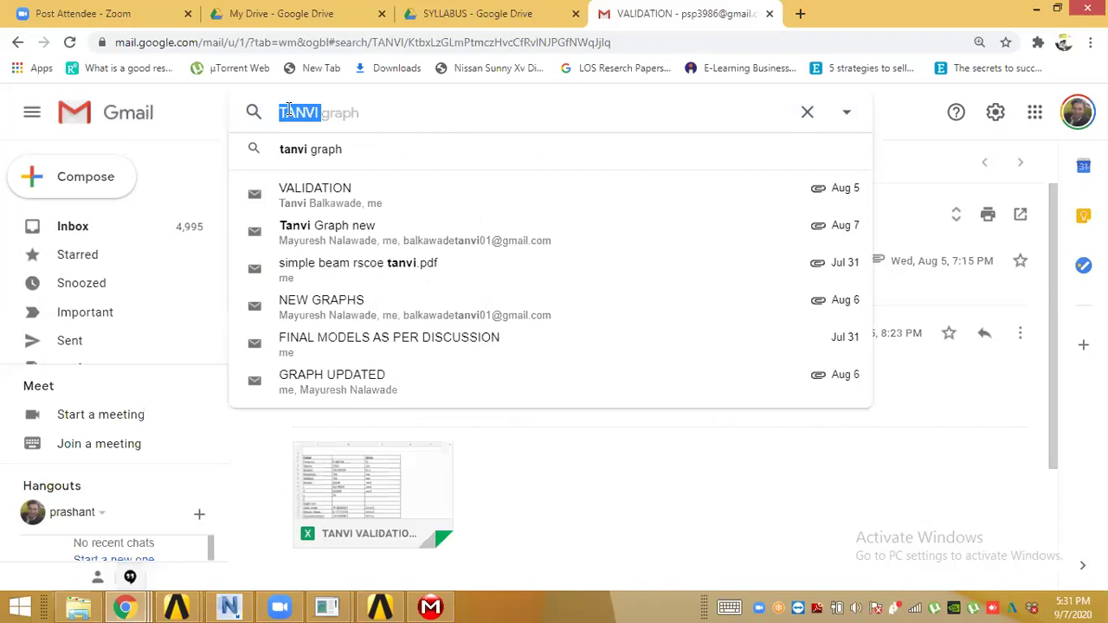
{"action": "key", "text": "ctrl+v"}
{"action": "left_click", "coordinate": [456, 162]}
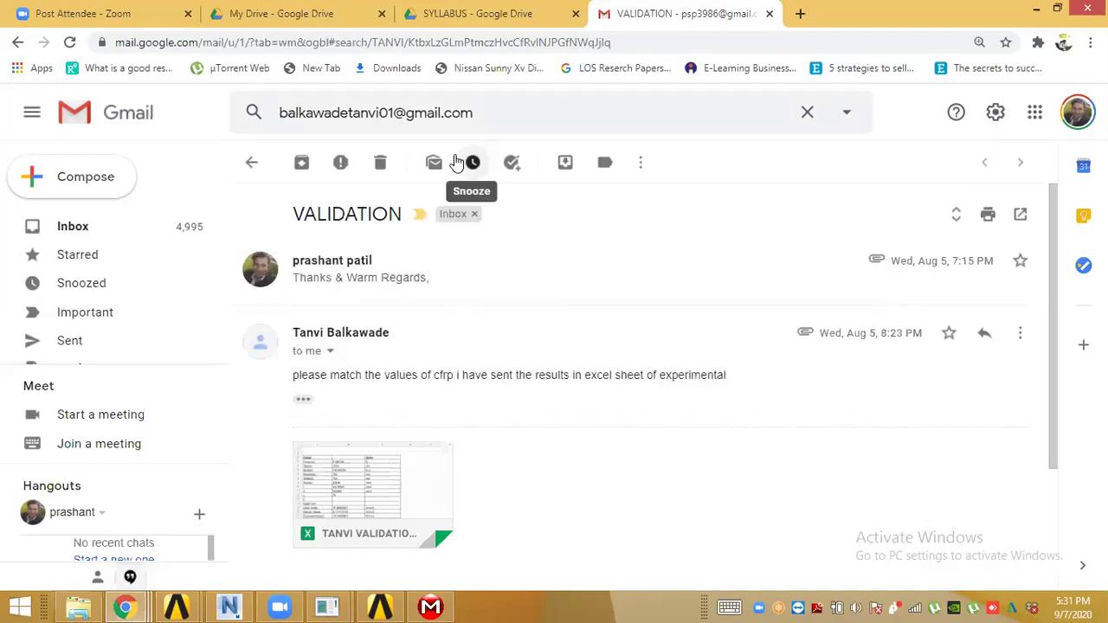
{"action": "key", "text": "Return"}
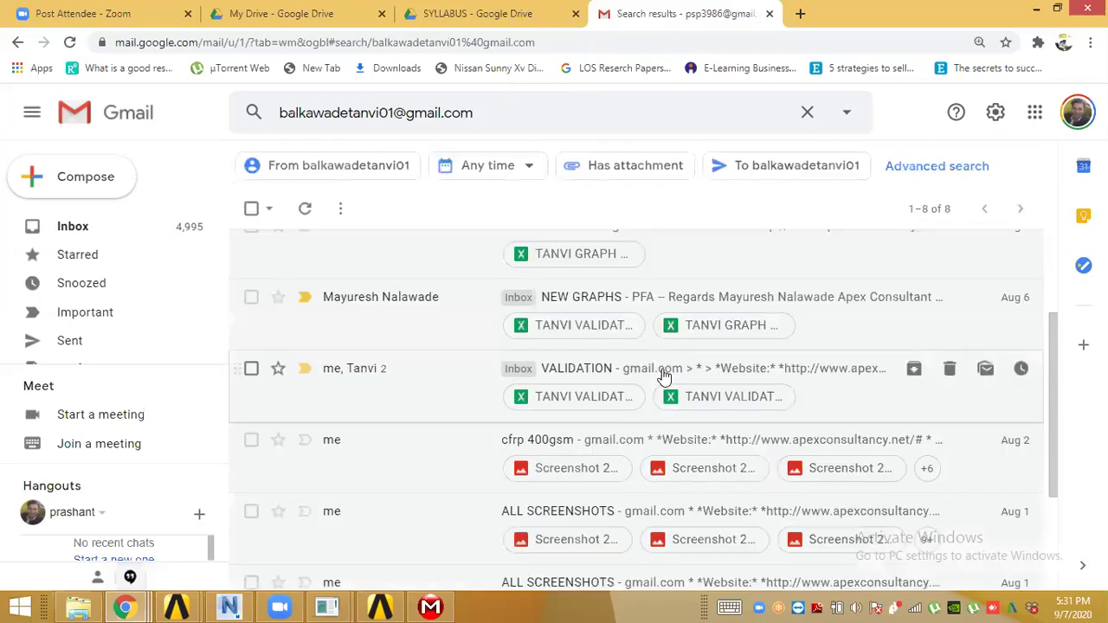
- Open the older ALL SCREENSHOTS email from Aug 1 and look through its attached beam analysis screenshots
{"action": "scroll", "coordinate": [617, 394], "scroll_direction": "down", "scroll_amount": 3}
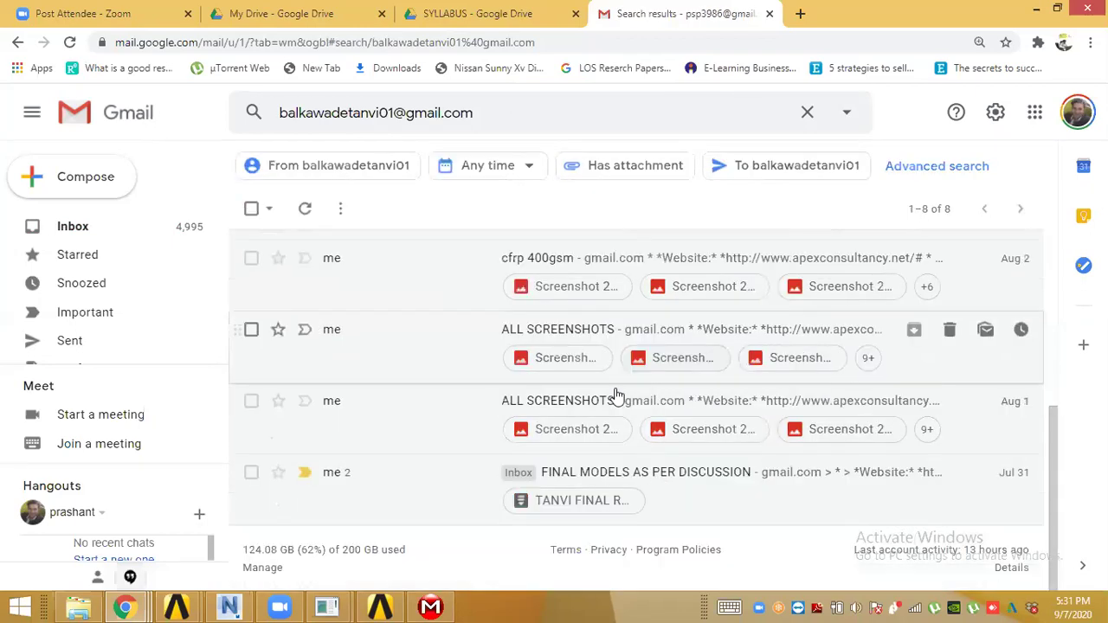
{"action": "left_click", "coordinate": [617, 395]}
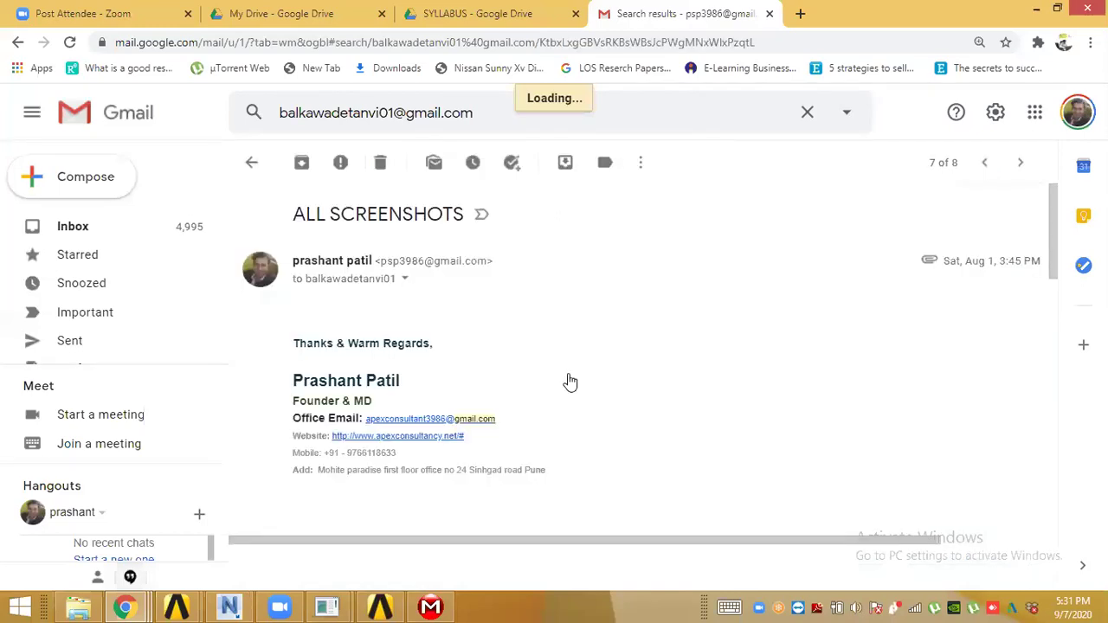
{"action": "scroll", "coordinate": [655, 307], "scroll_direction": "down", "scroll_amount": 6}
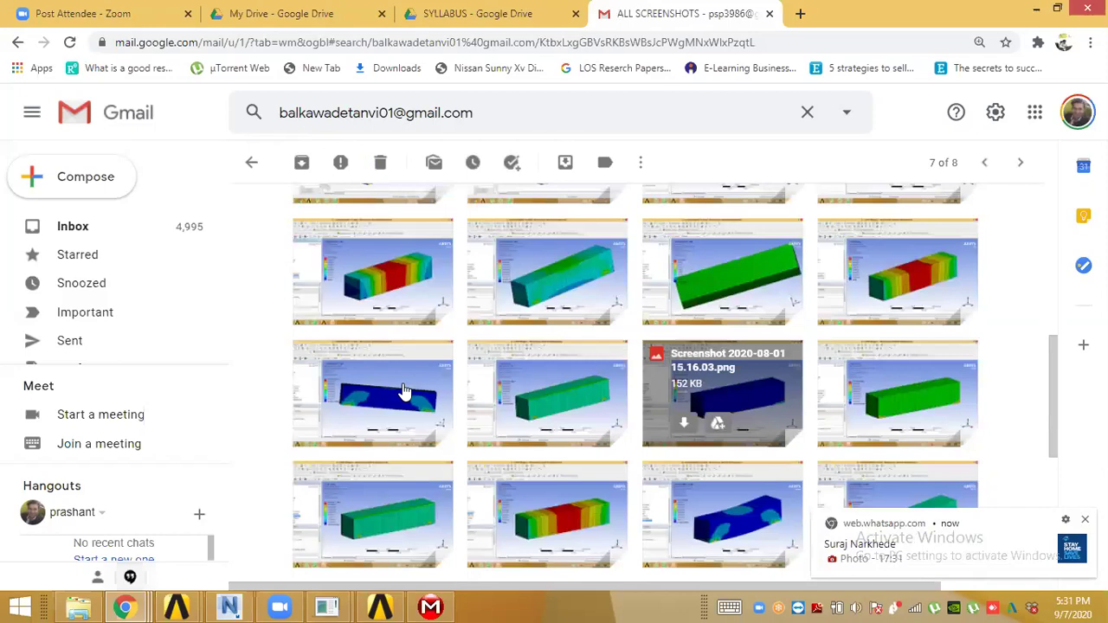
{"action": "scroll", "coordinate": [404, 390], "scroll_direction": "down", "scroll_amount": 1}
{"action": "mouse_move", "coordinate": [663, 485]}
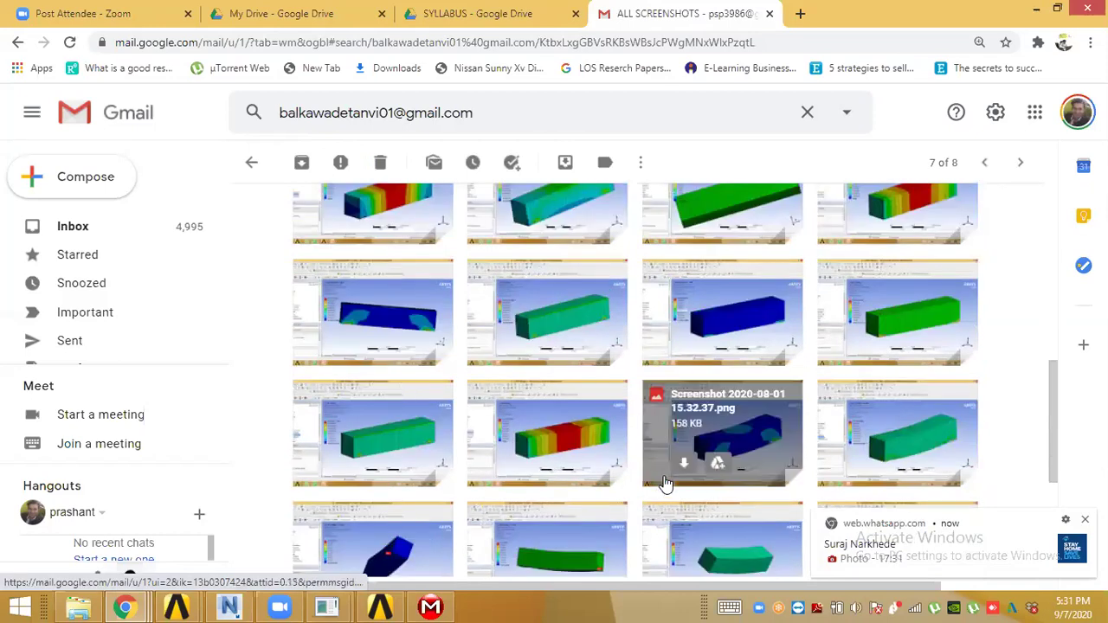
{"action": "scroll", "coordinate": [693, 433], "scroll_direction": "down", "scroll_amount": 2}
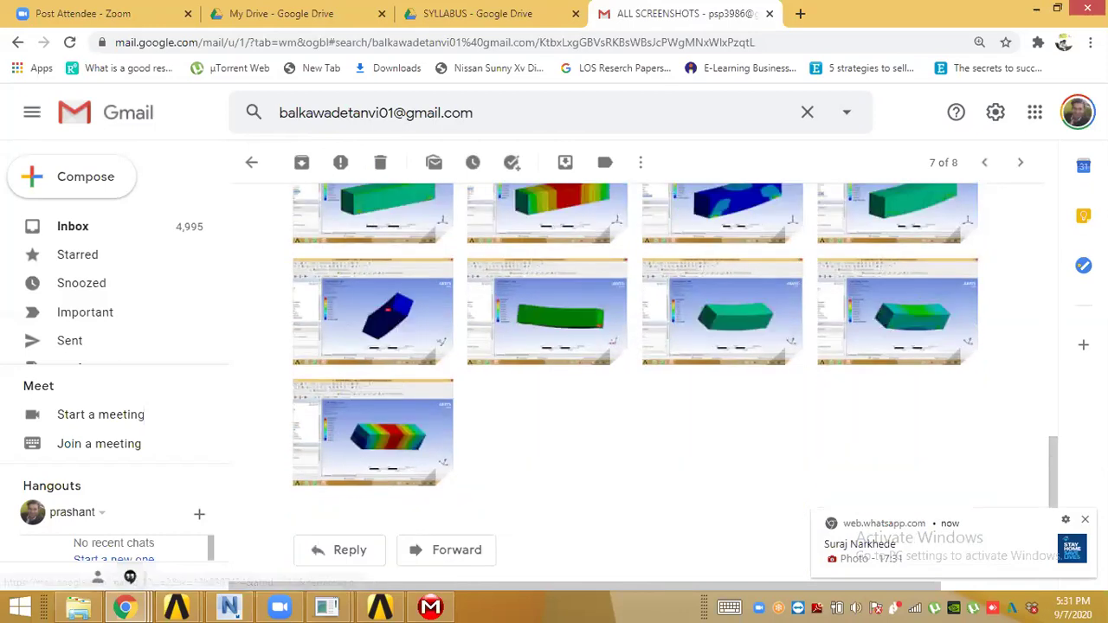
- Return to the inbox and search the mail for "problem statement"
{"action": "left_click", "coordinate": [117, 226]}
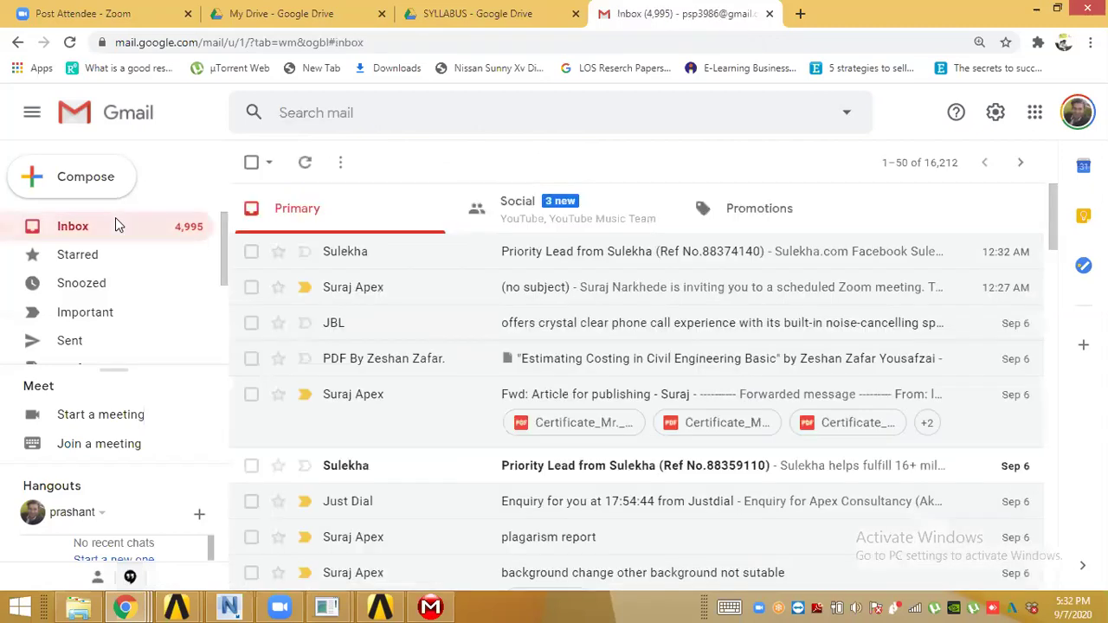
{"action": "left_click", "coordinate": [318, 110]}
{"action": "type", "text": "PR"}
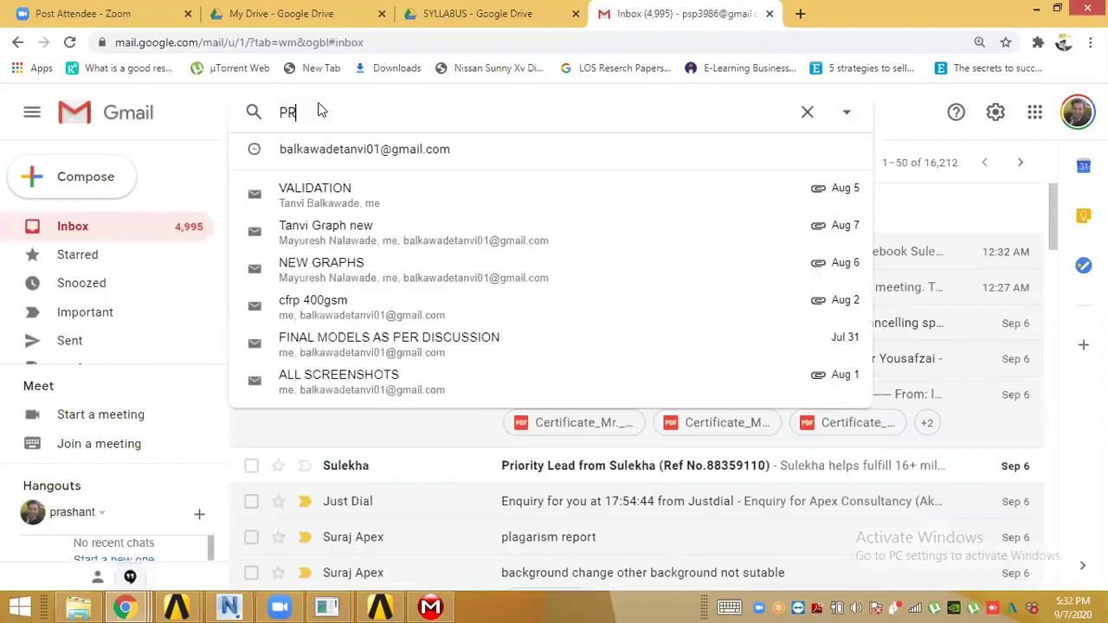
{"action": "type", "text": "OB"}
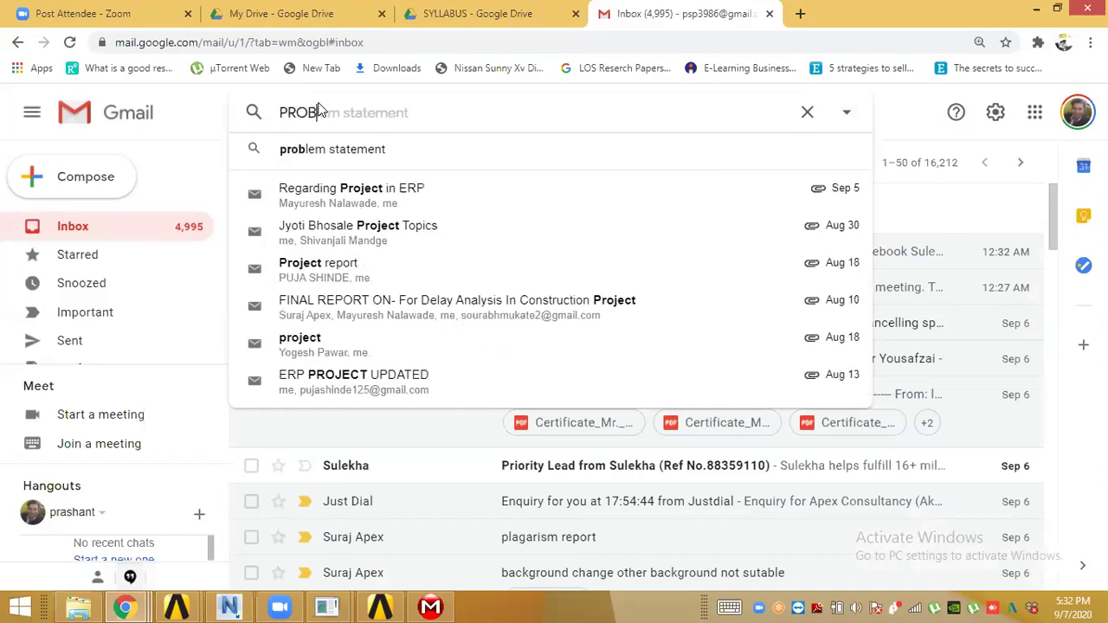
{"action": "type", "text": "LEM"}
{"action": "key", "text": "Down"}
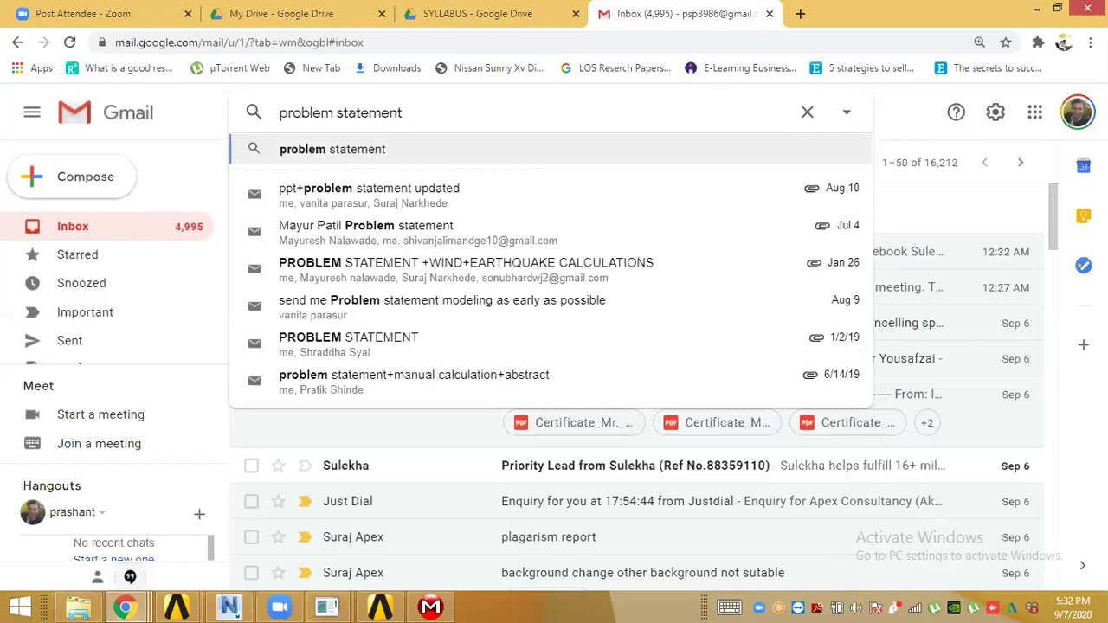
{"action": "key", "text": "Return"}
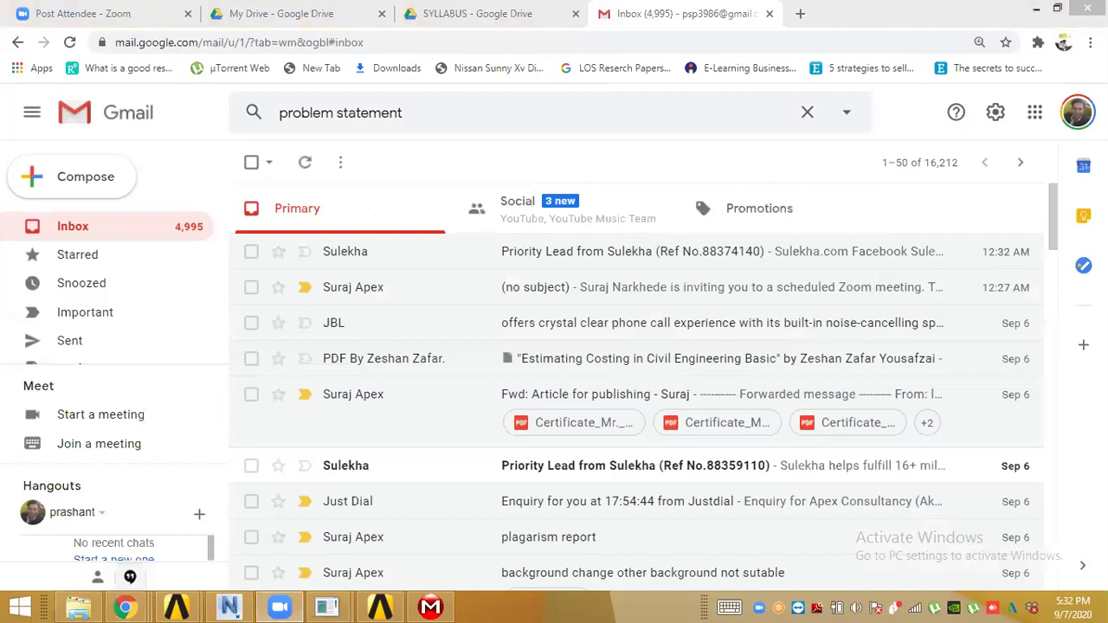